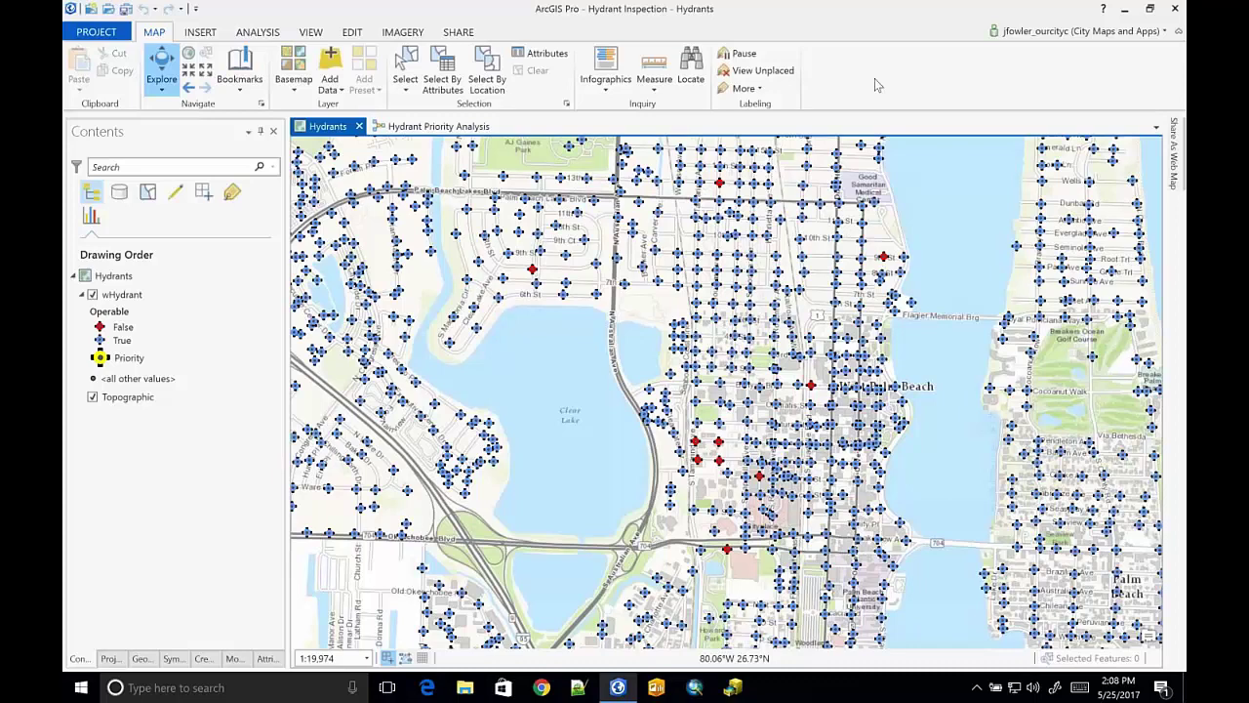
# - Run the Hydrant Priority Analysis model and view its 300-foot buffers and priority hydrants on the Hydrants map
pyautogui.click(438, 126)
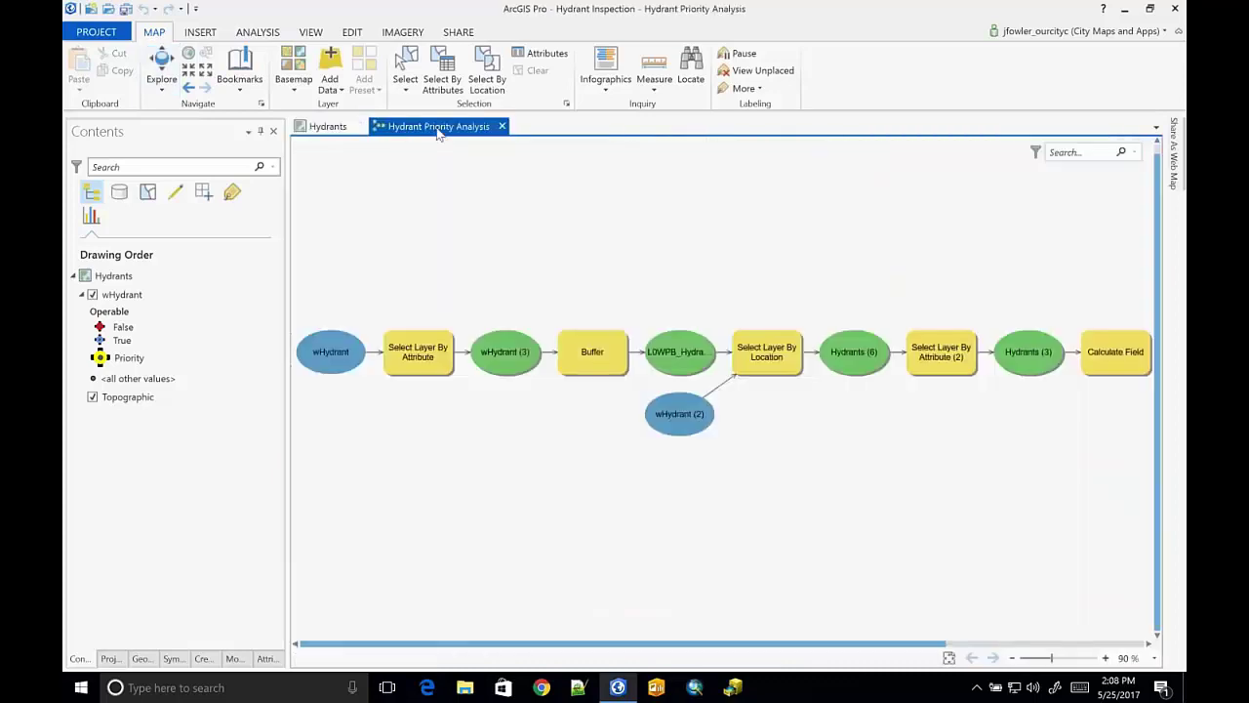
pyautogui.click(582, 66)
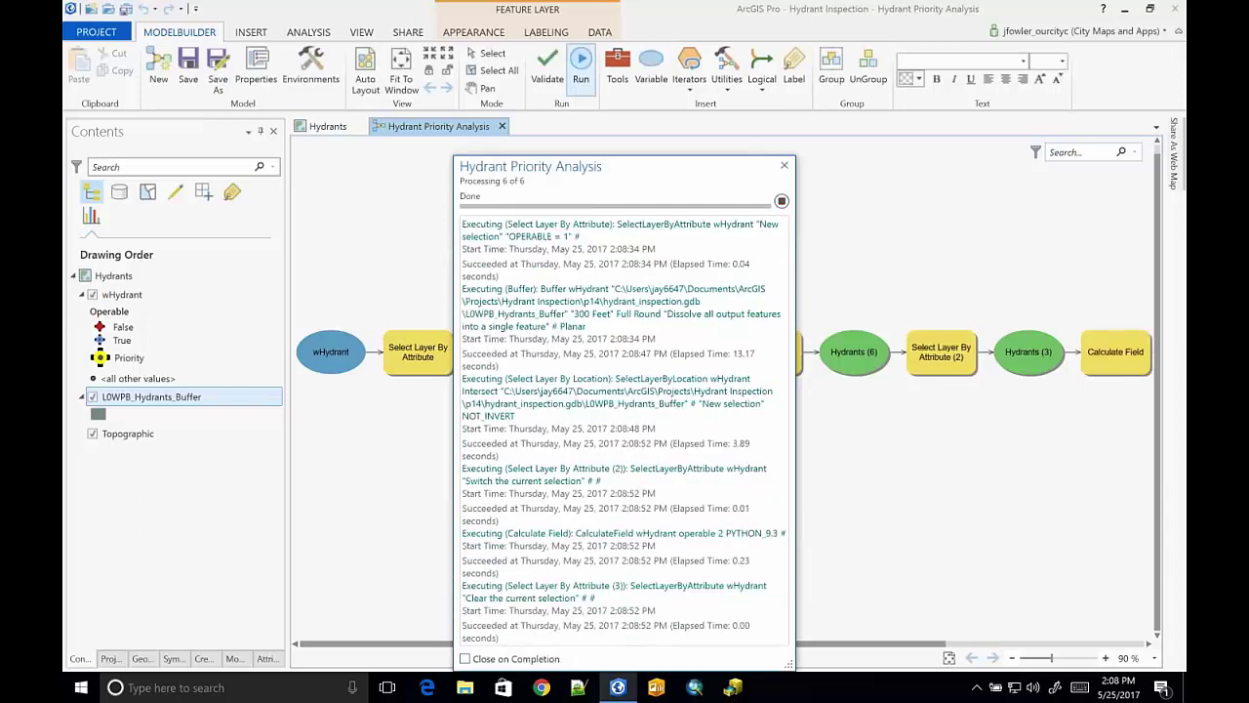
pyautogui.click(306, 128)
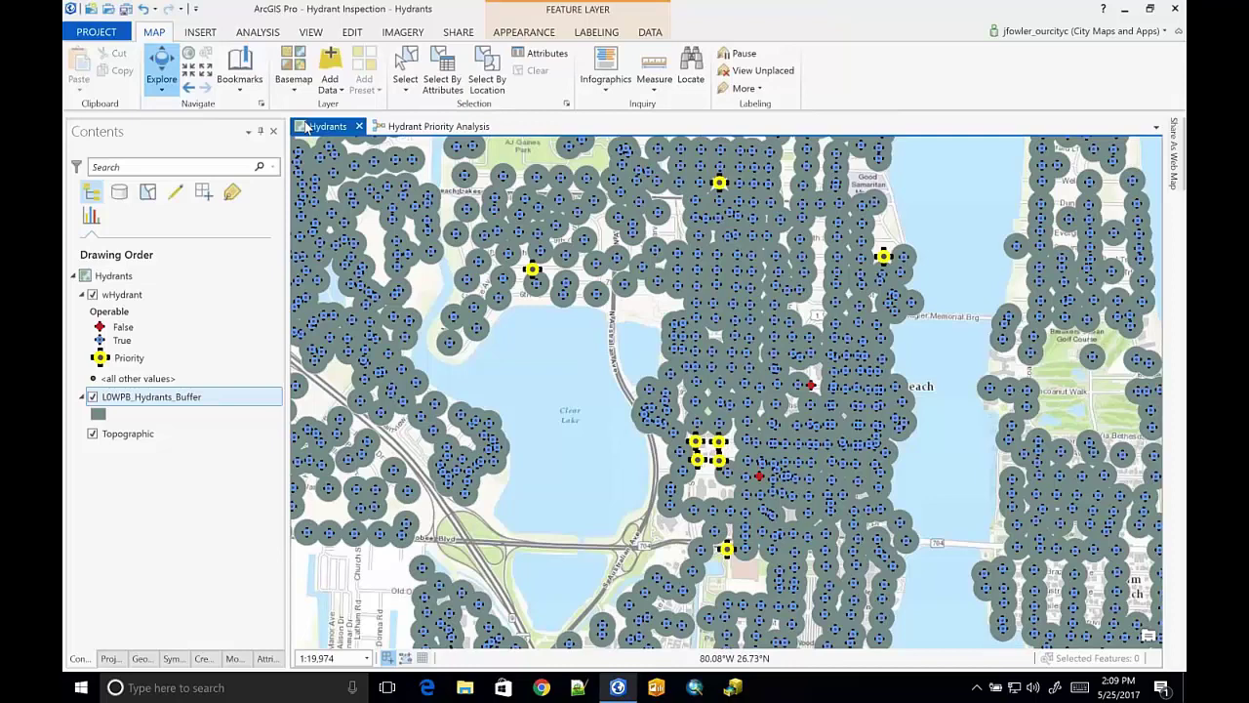
# - Set up sharing of the Hydrants map as a web map with the Field Crew group, then switch desktop space
pyautogui.click(458, 32)
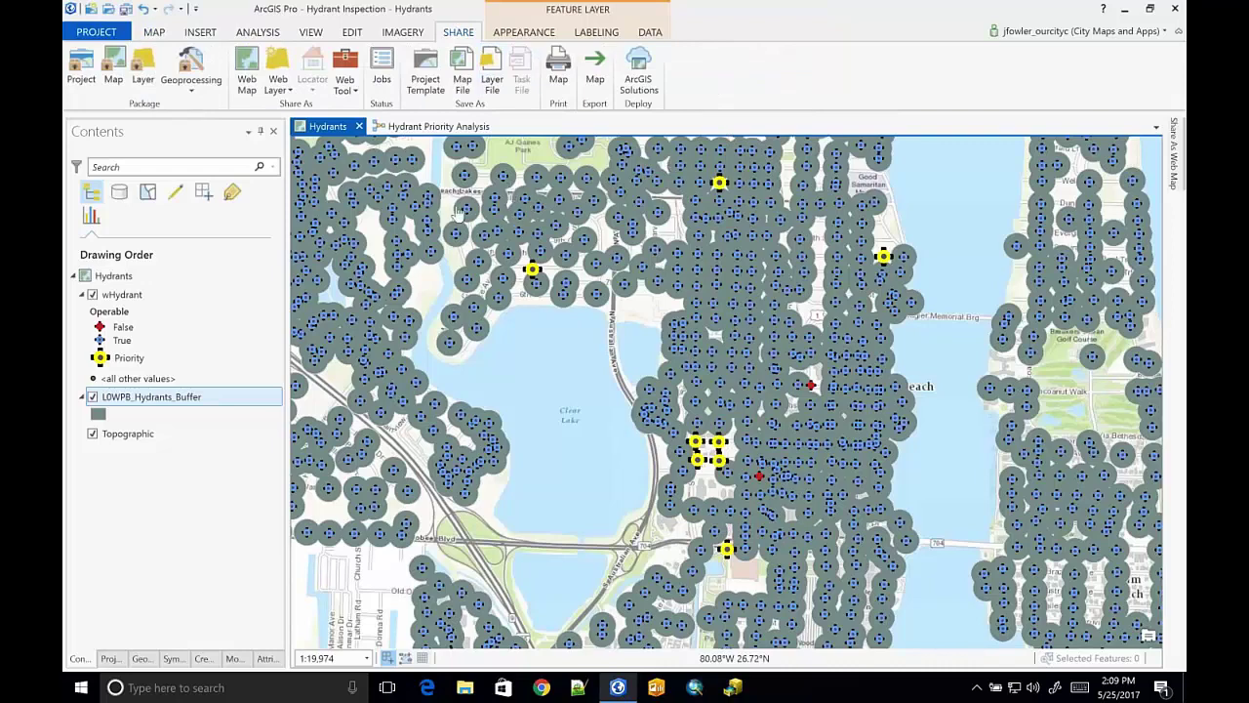
pyautogui.click(247, 73)
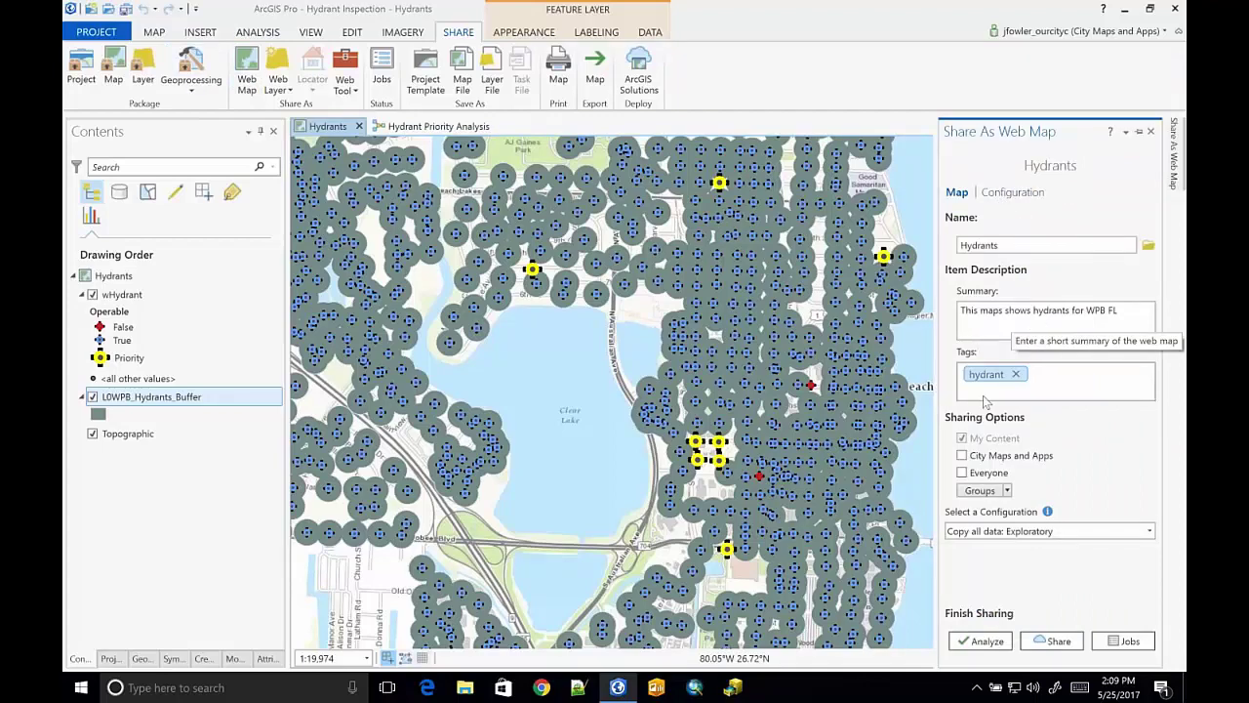
pyautogui.click(1006, 490)
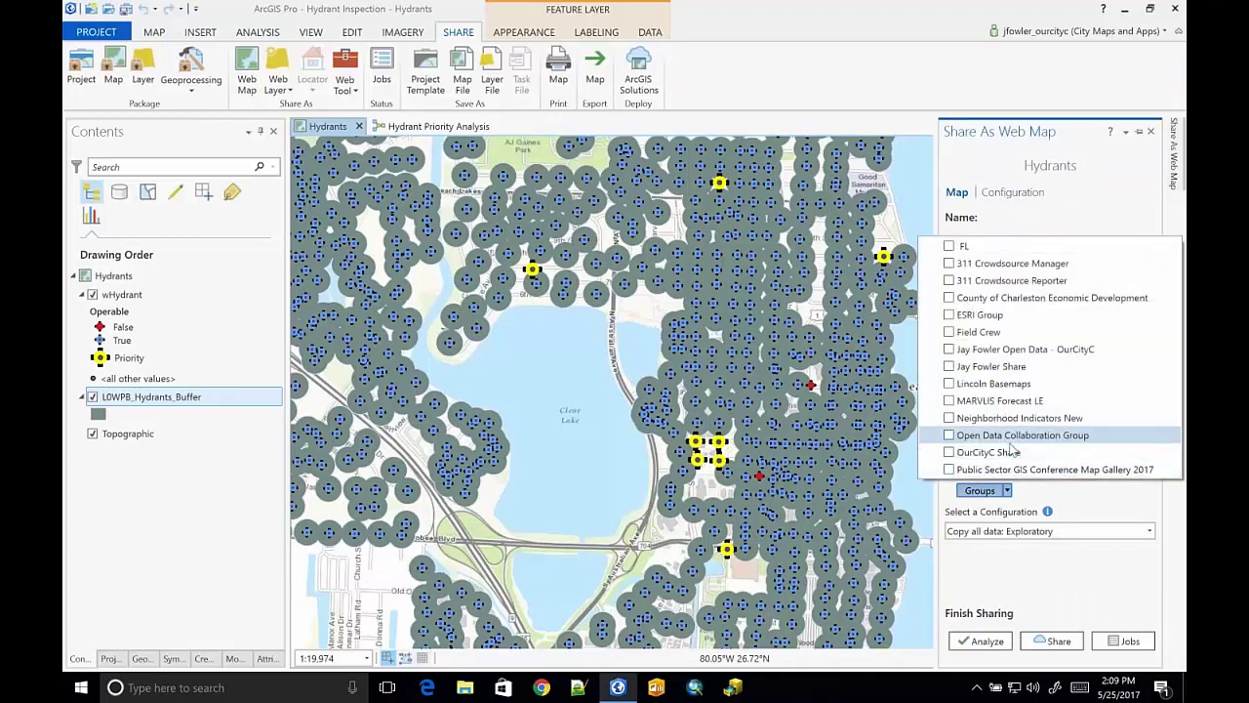
pyautogui.click(951, 333)
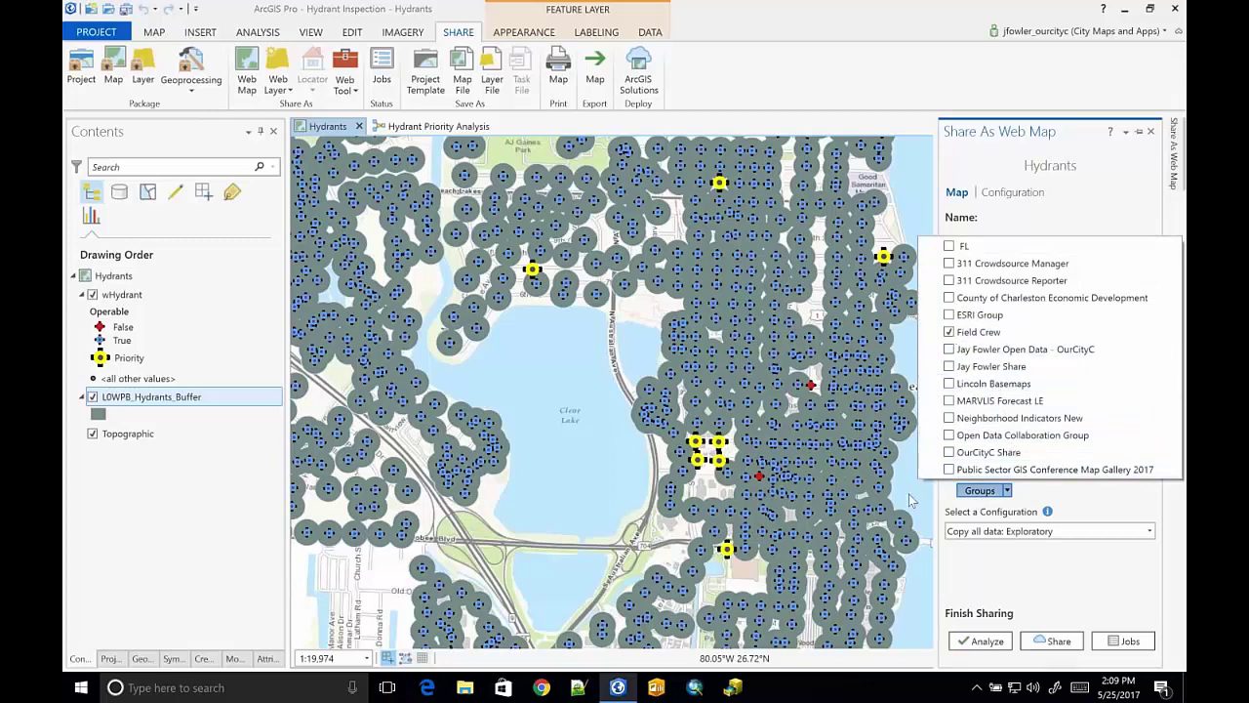
pyautogui.hotkey('ctrl', 'Left')
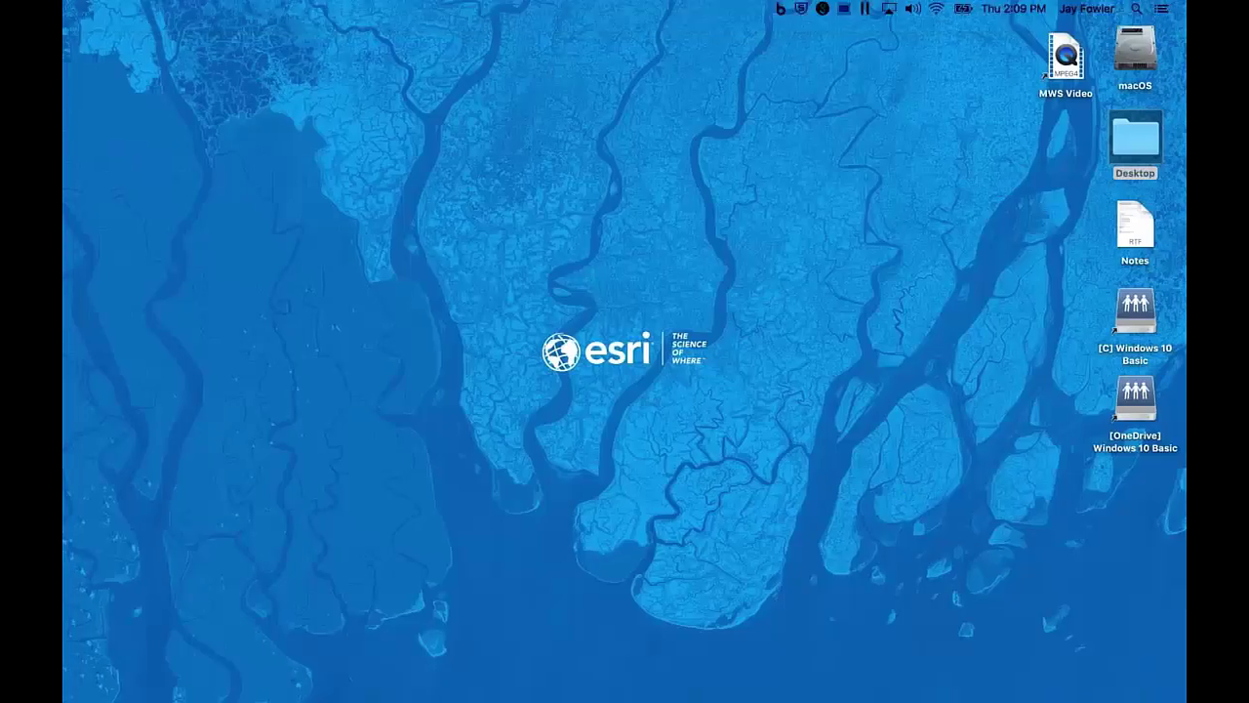
# - Return to the browser's Hydrant Inspection Map and pan to recentre the downtown priority hydrants
pyautogui.hotkey('ctrl', 'Right')
pyautogui.hotkey('ctrl', 'Right')
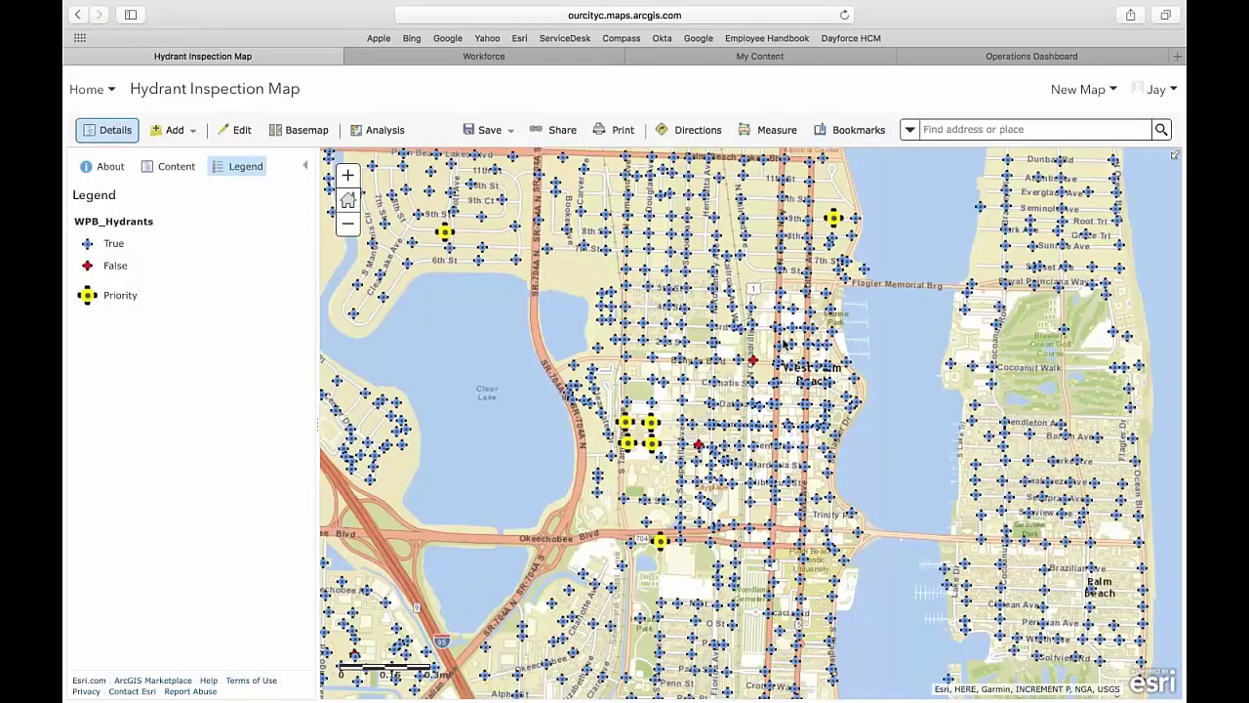
pyautogui.moveTo(786, 341); pyautogui.dragTo(806, 314)
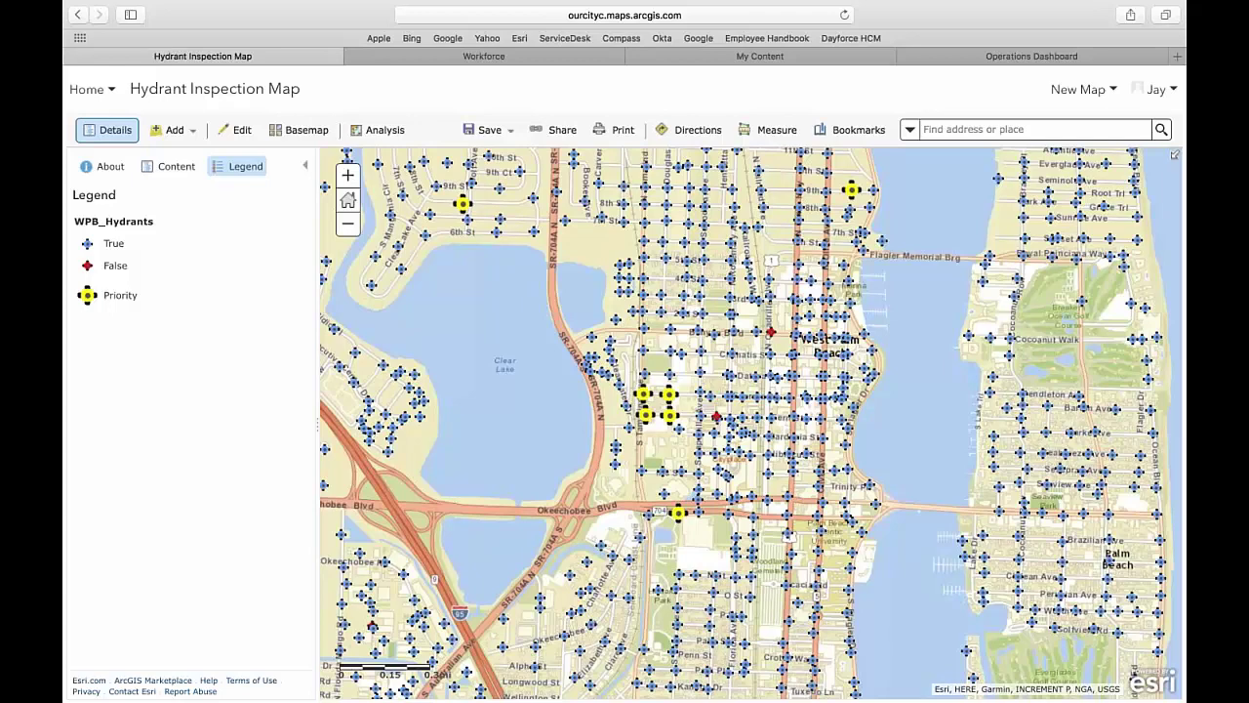
# - In the Workforce web app, create a project called 'workforce hydrants'
pyautogui.click(560, 56)
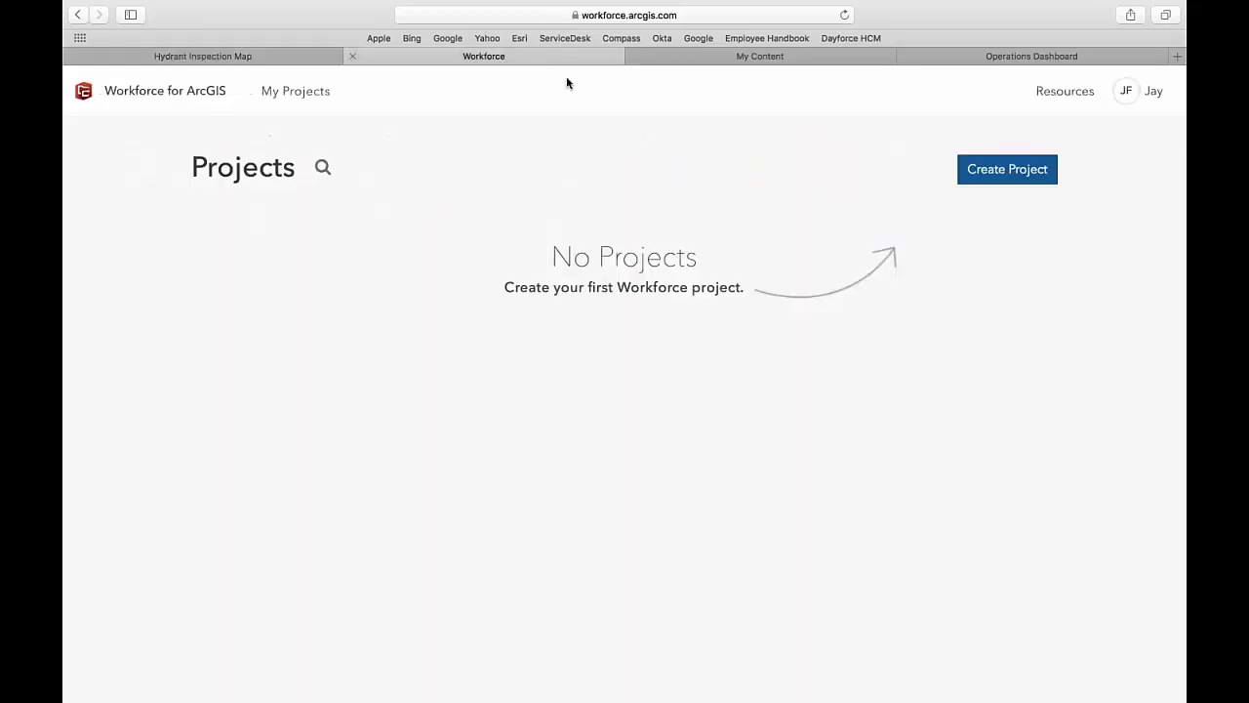
pyautogui.click(985, 174)
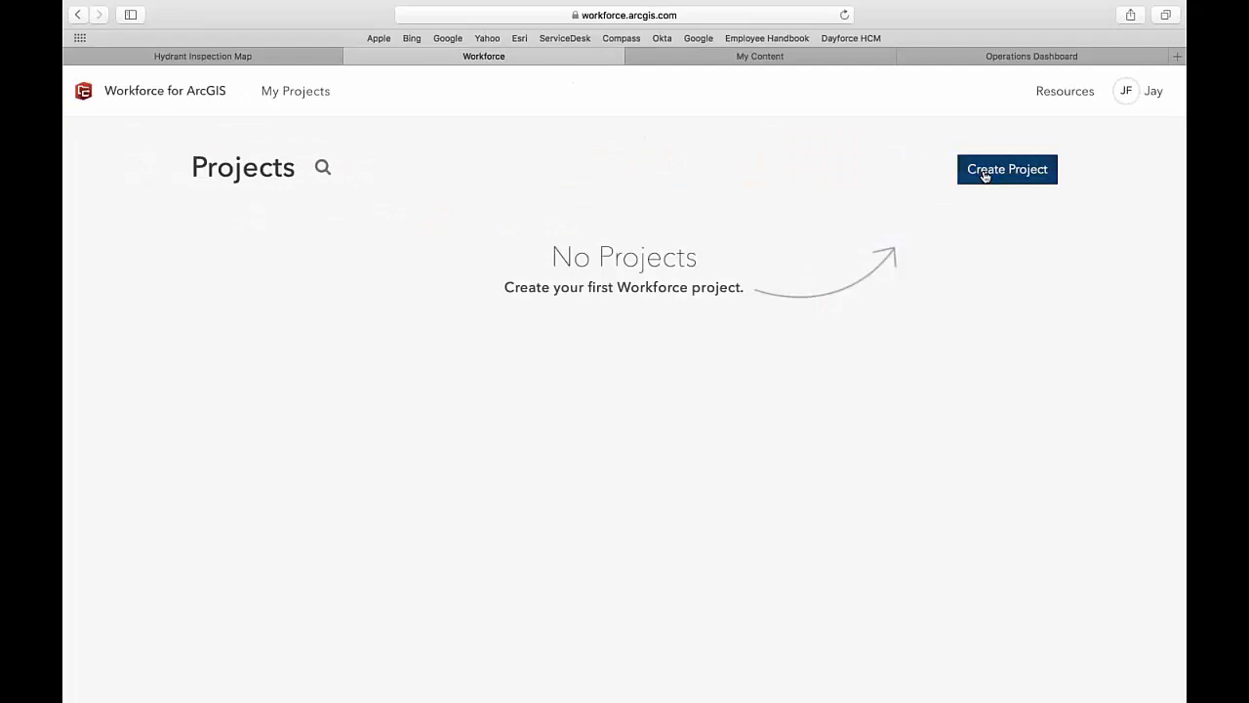
pyautogui.click(704, 317)
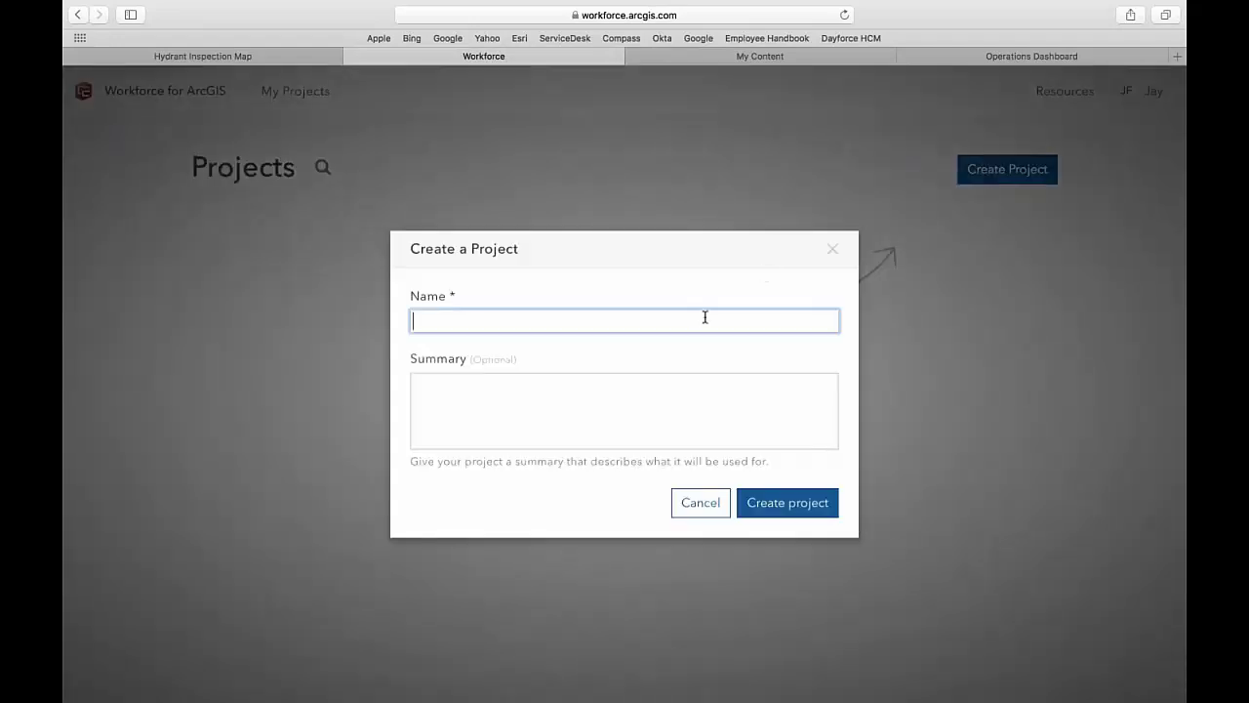
pyautogui.write('workforce hydrants')
pyautogui.click(808, 510)
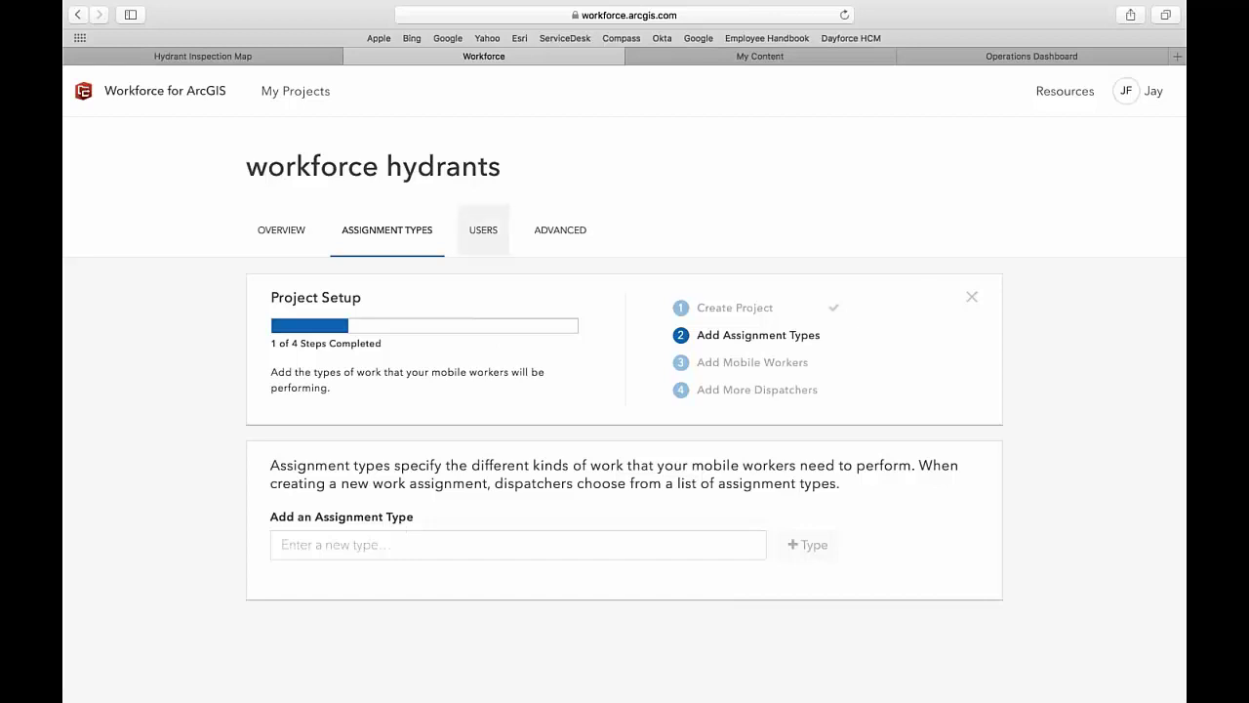
# - Add the 'Inspect Hydrants' assignment type and continue to the Users setup
pyautogui.click(401, 544)
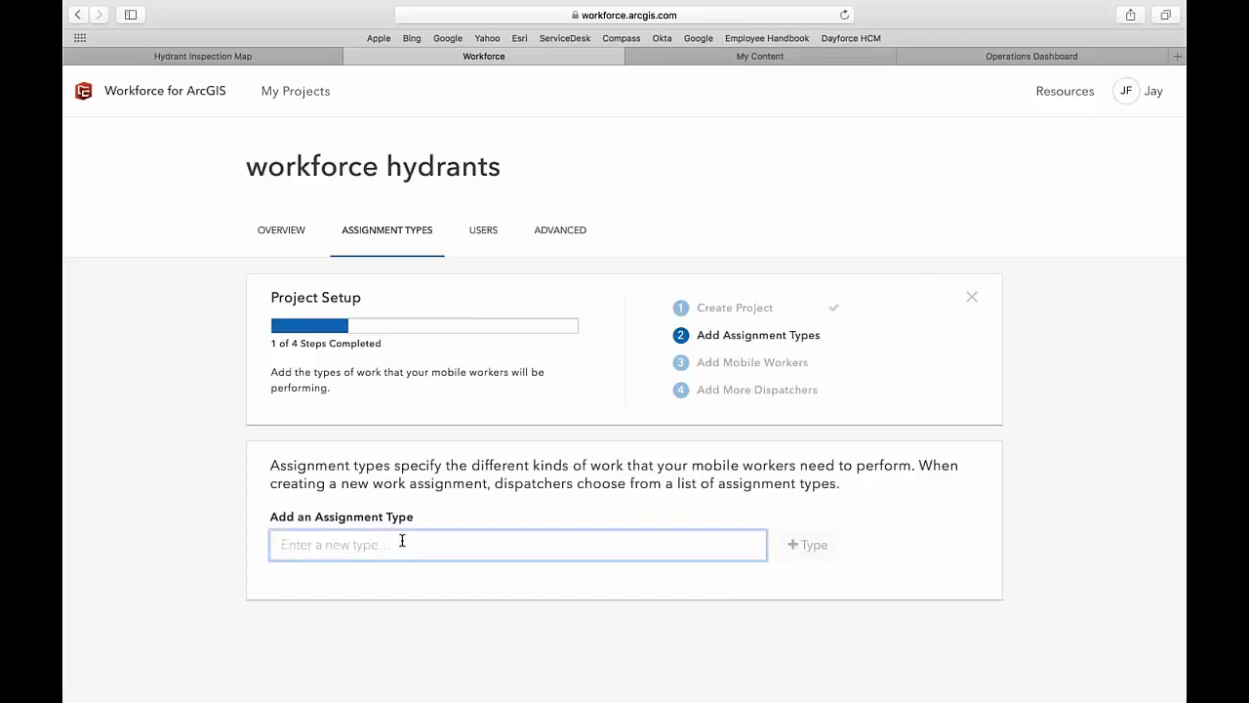
pyautogui.write('Inspect ')
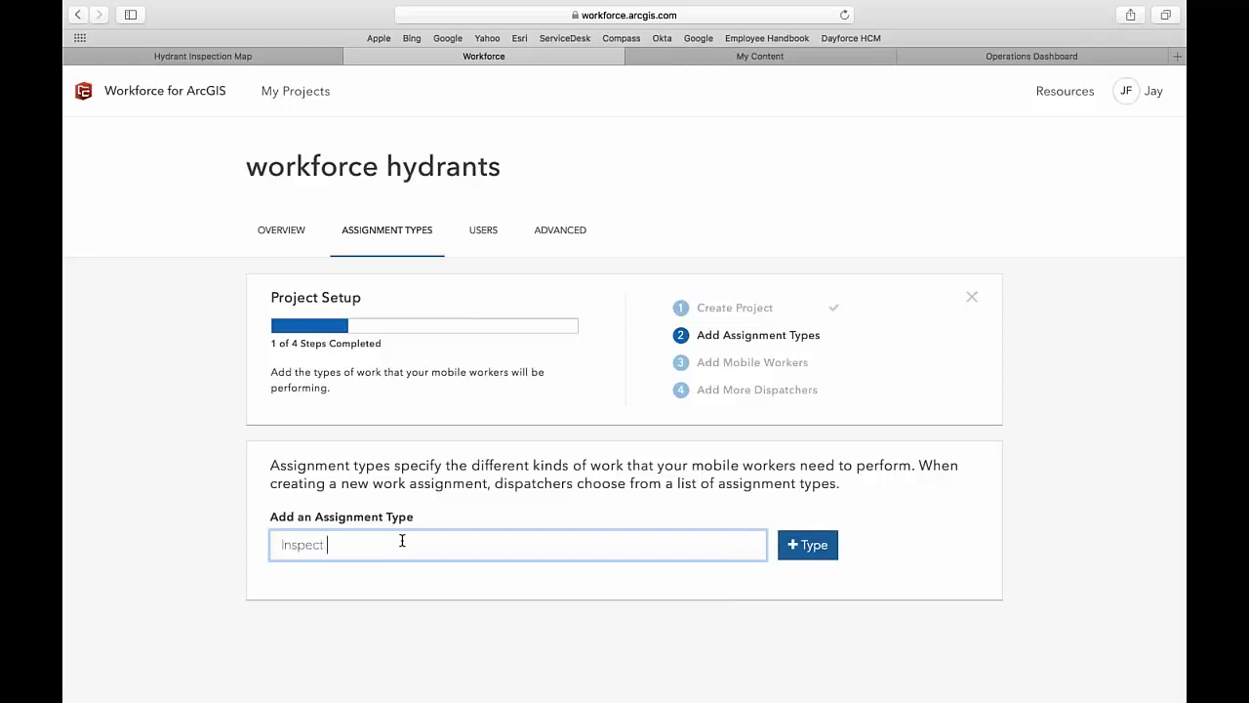
pyautogui.write('Hydrants')
pyautogui.click(818, 542)
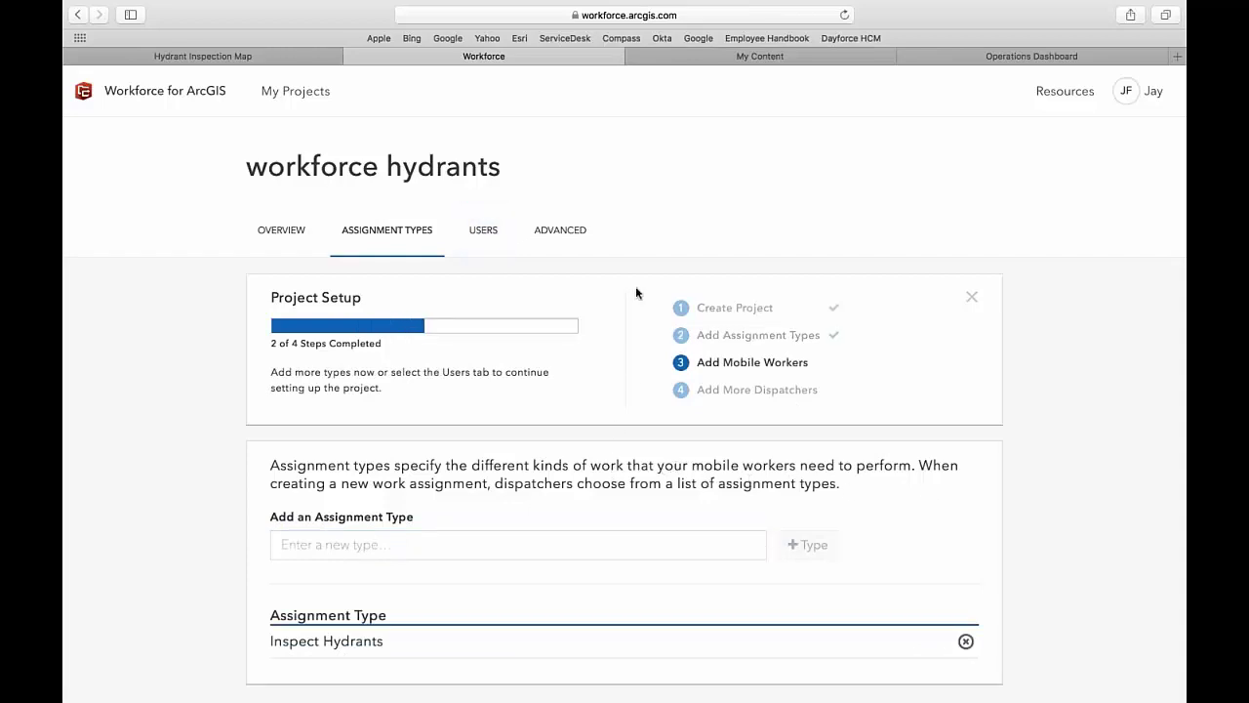
pyautogui.click(485, 232)
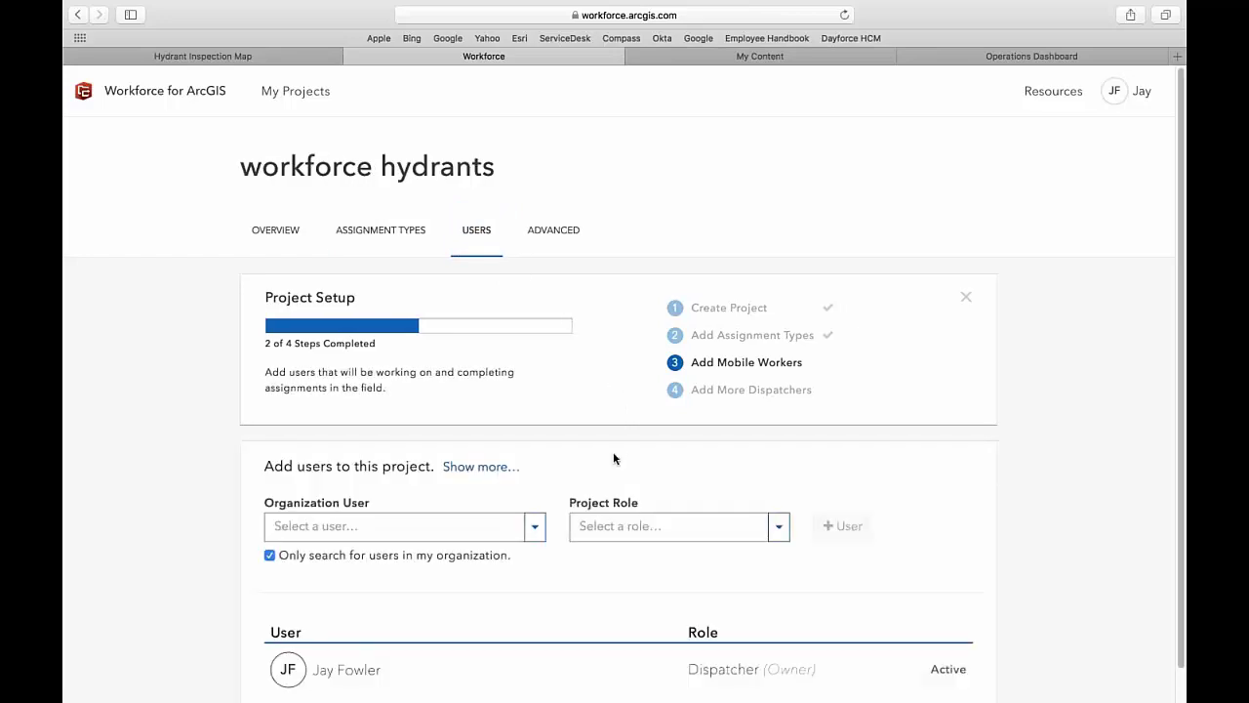
# - Add two organization users to the project, each with the Mobile Worker role
pyautogui.click(464, 527)
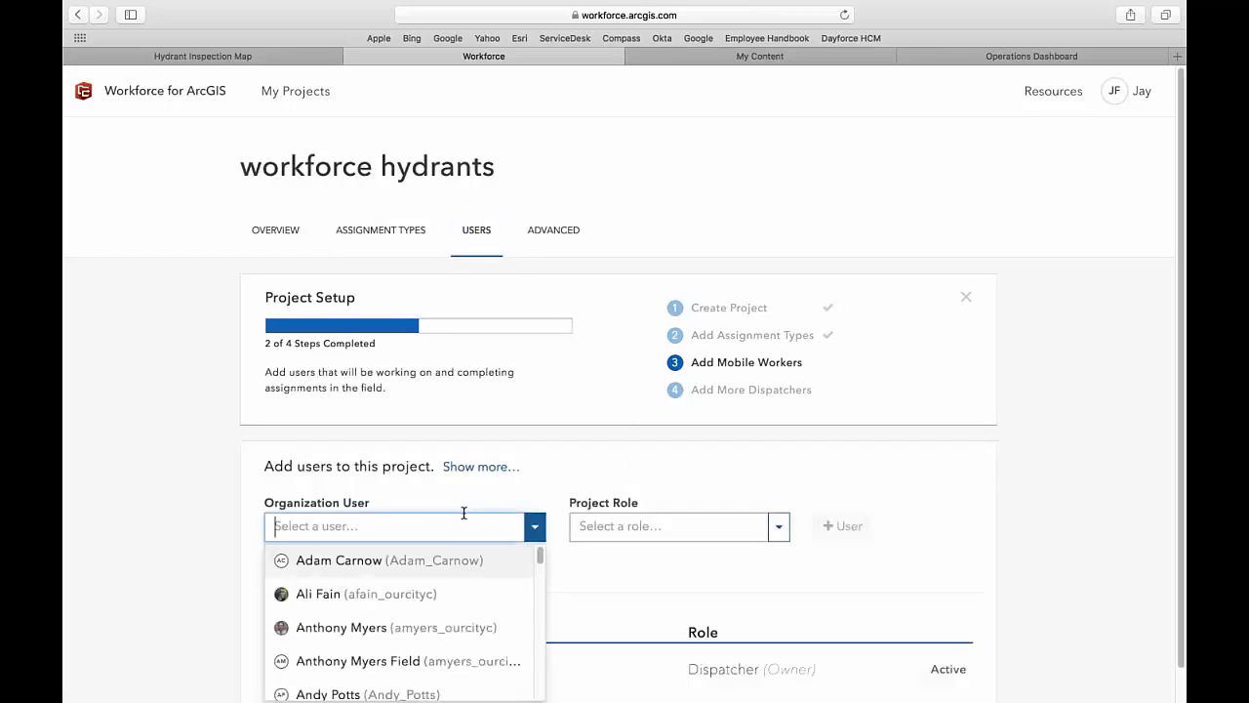
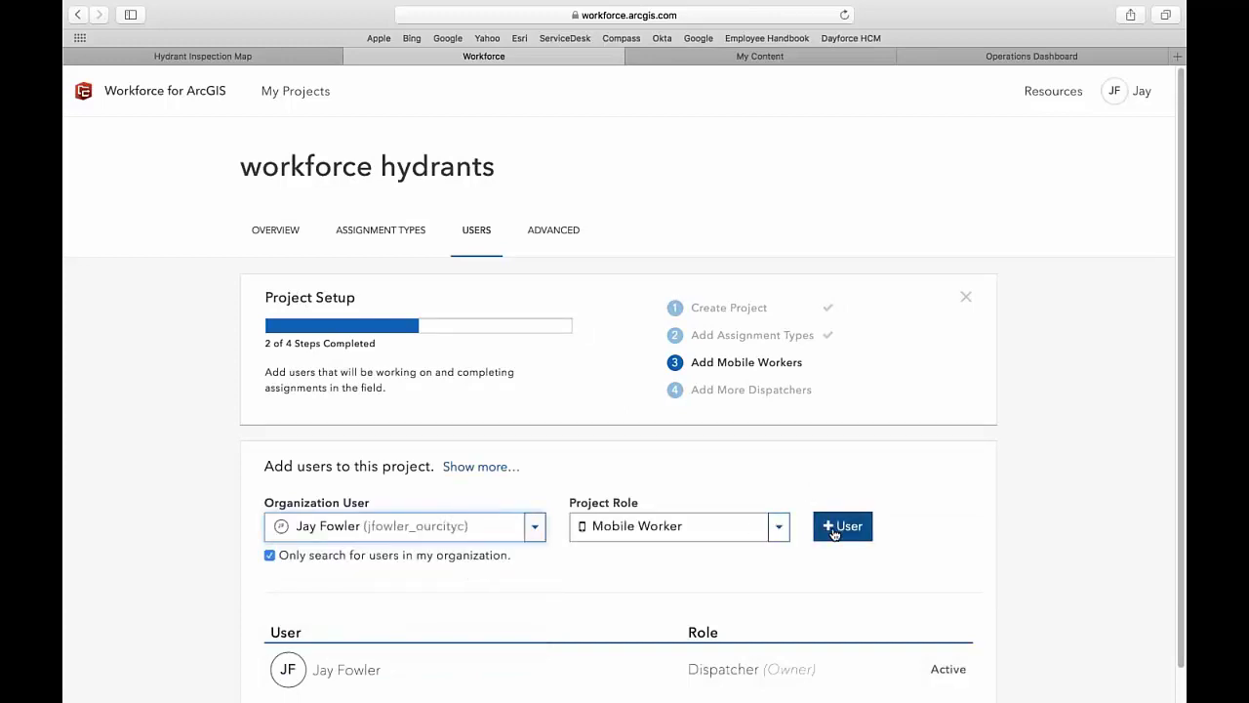
pyautogui.click(834, 526)
pyautogui.click(431, 525)
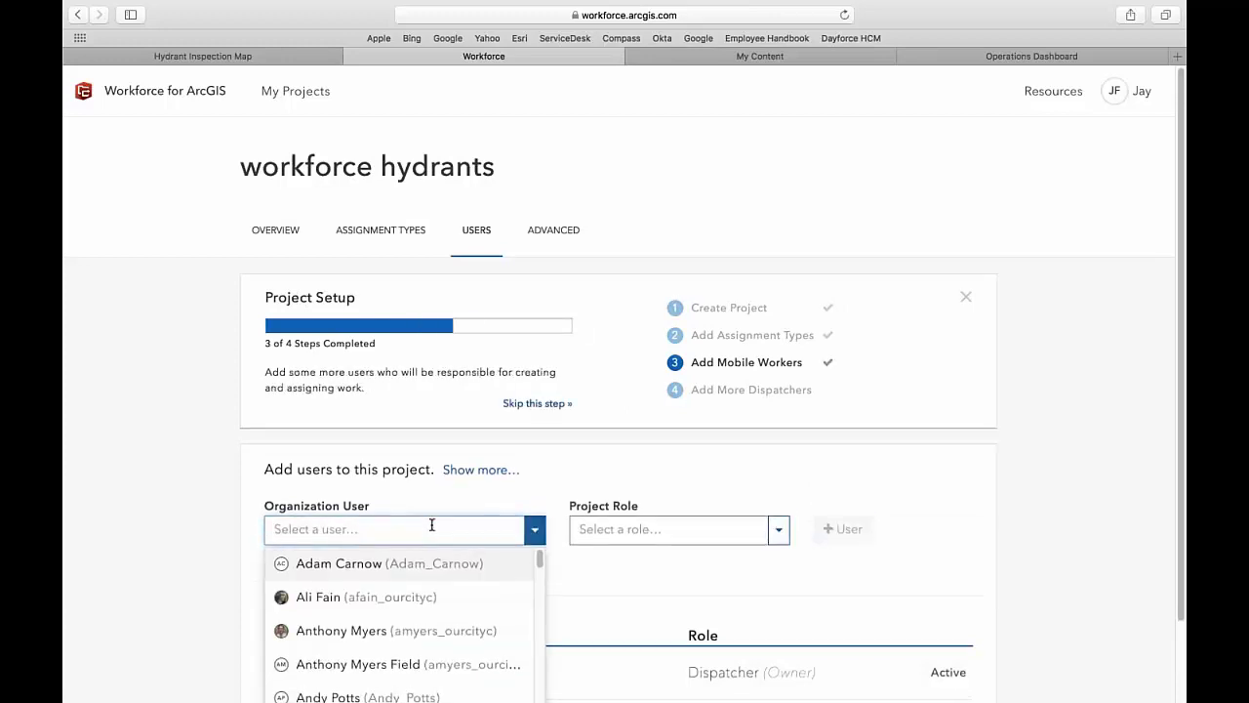
pyautogui.write('mike')
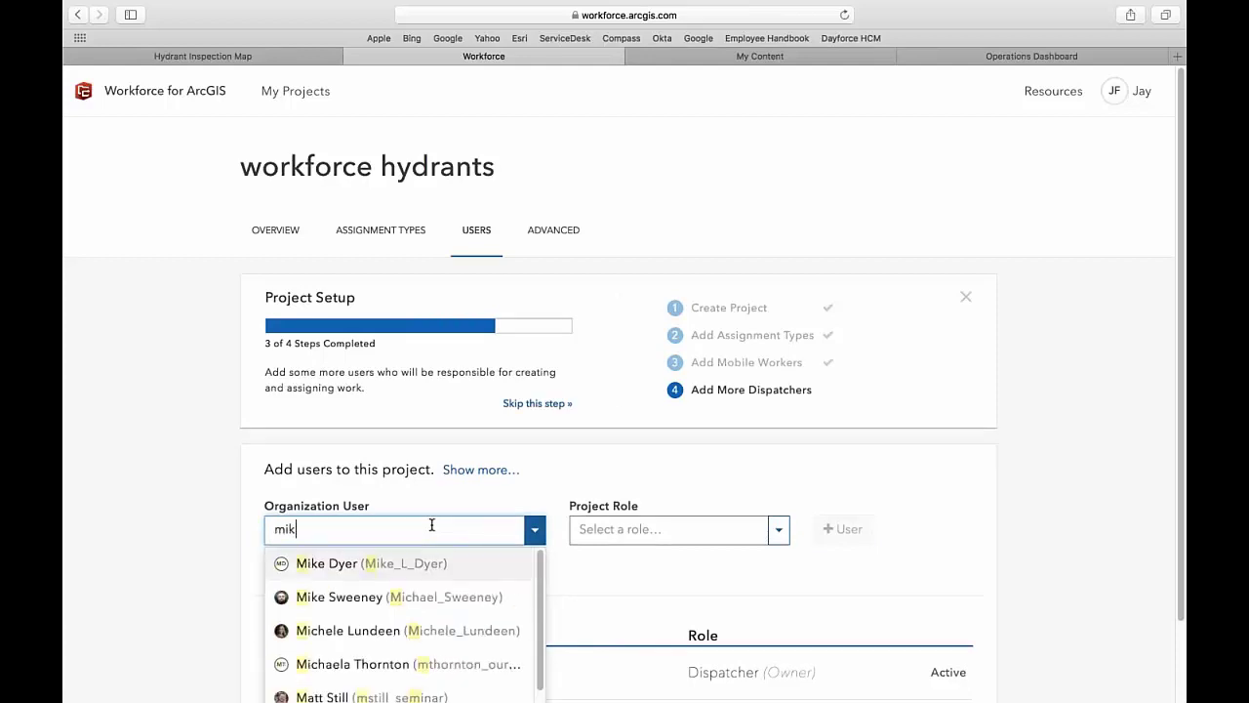
pyautogui.click(474, 595)
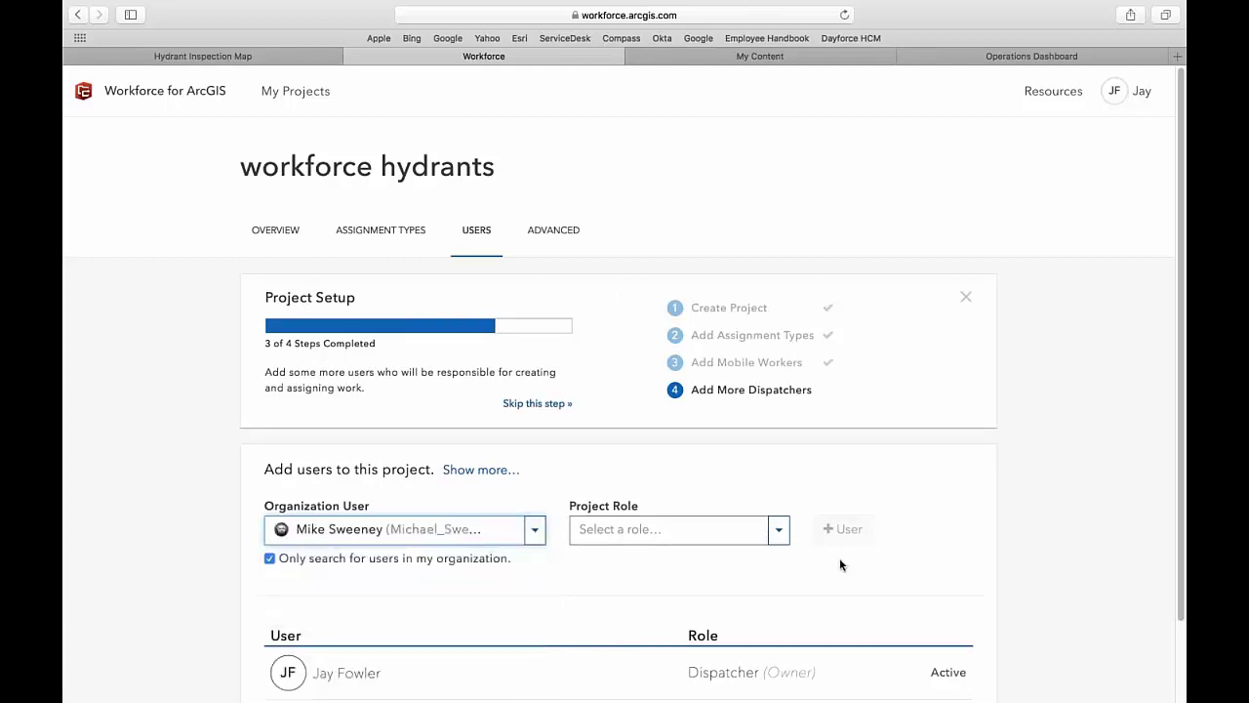
pyautogui.click(778, 529)
pyautogui.click(718, 593)
pyautogui.click(836, 527)
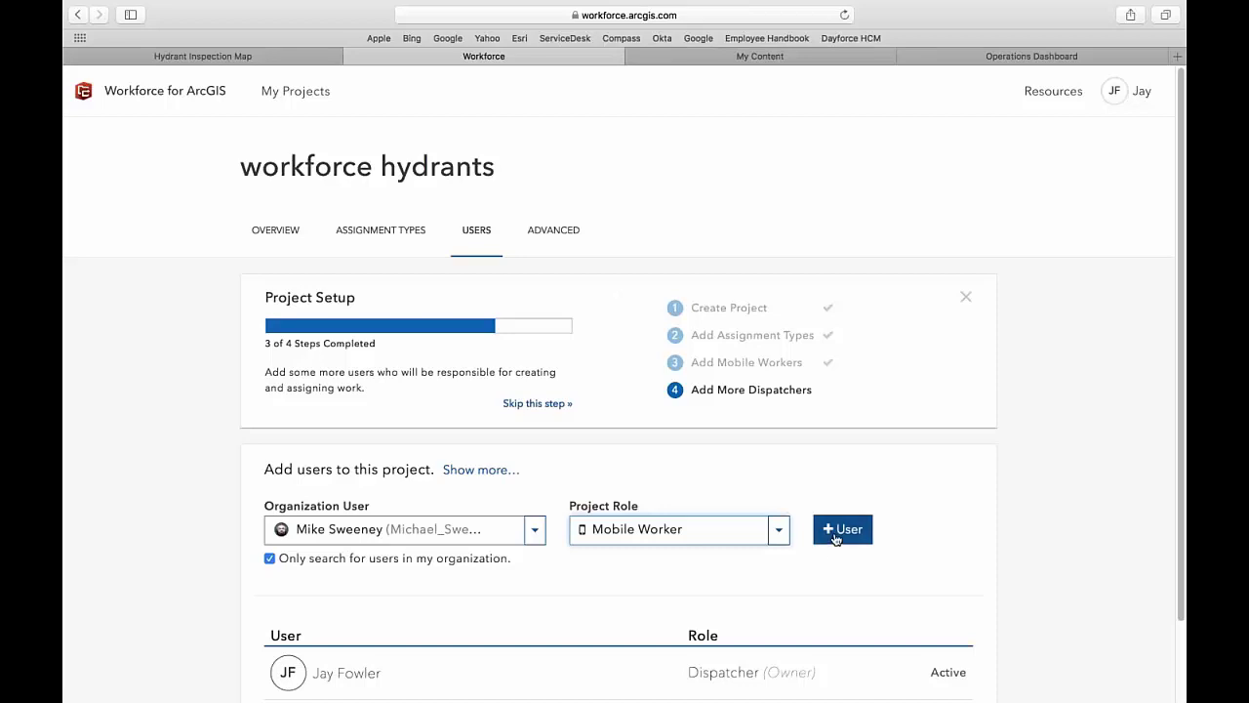
# - Review the project's user list and open its Advanced settings
pyautogui.scroll(-1, 1035, 571)
pyautogui.scroll(-1, 1058, 574)
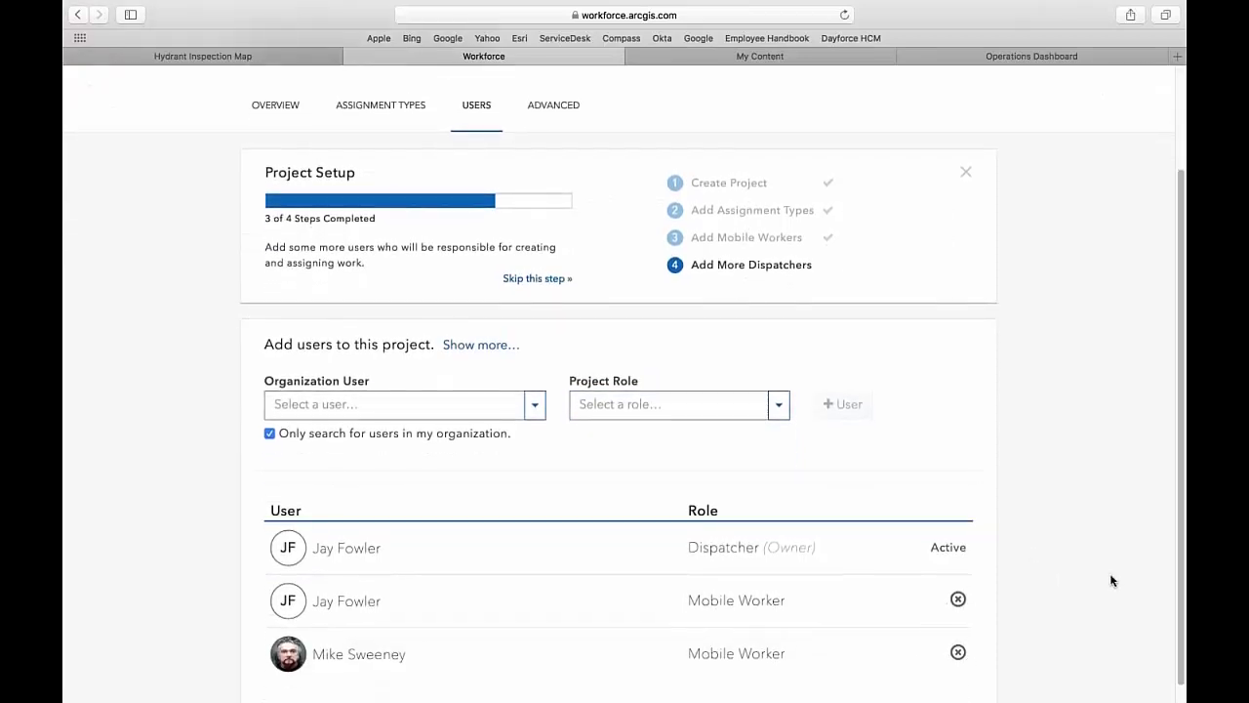
pyautogui.moveTo(794, 549)
pyautogui.scroll(2, 964, 417)
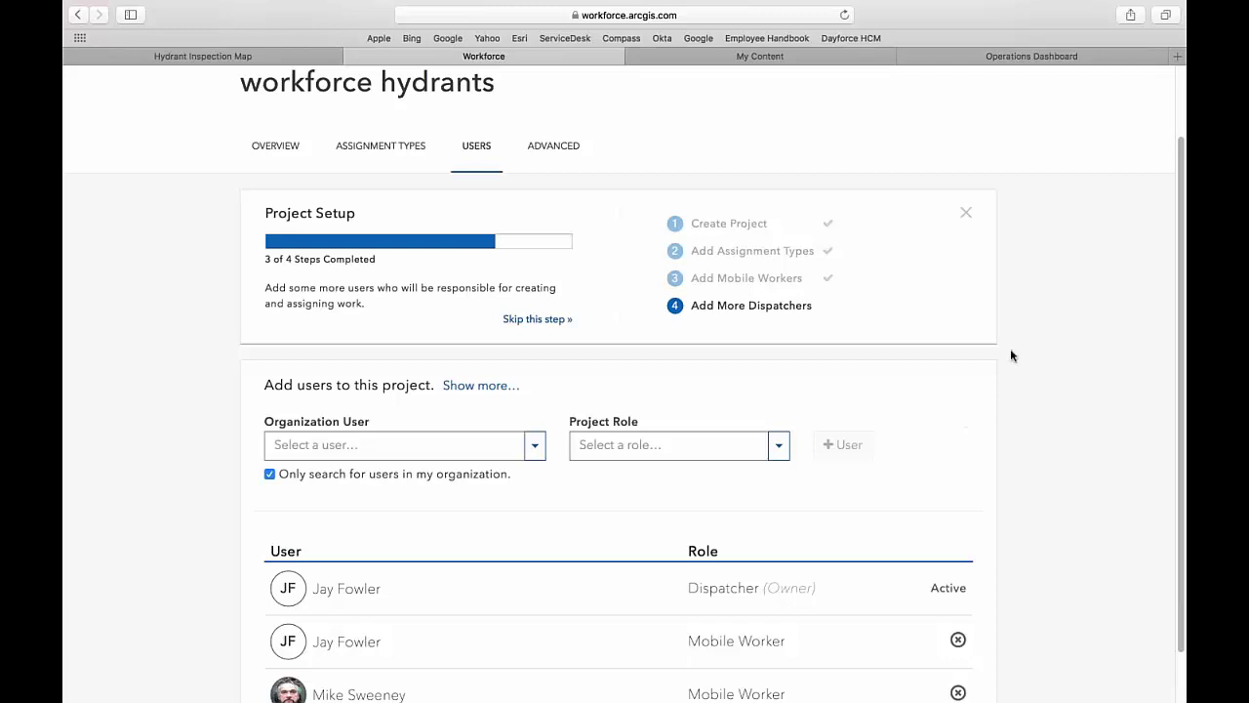
pyautogui.click(554, 146)
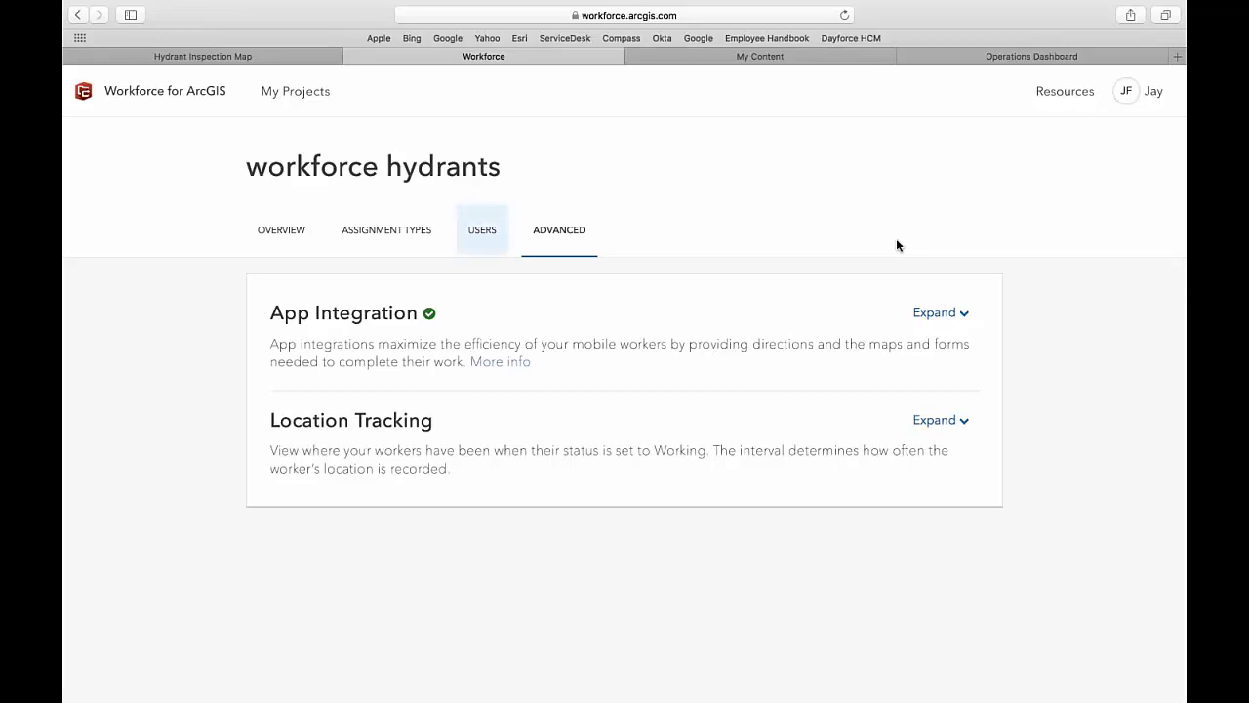
# - Under App Integration, link Collector to the 'Hydrant Inspection Map' for the whole project
pyautogui.click(934, 313)
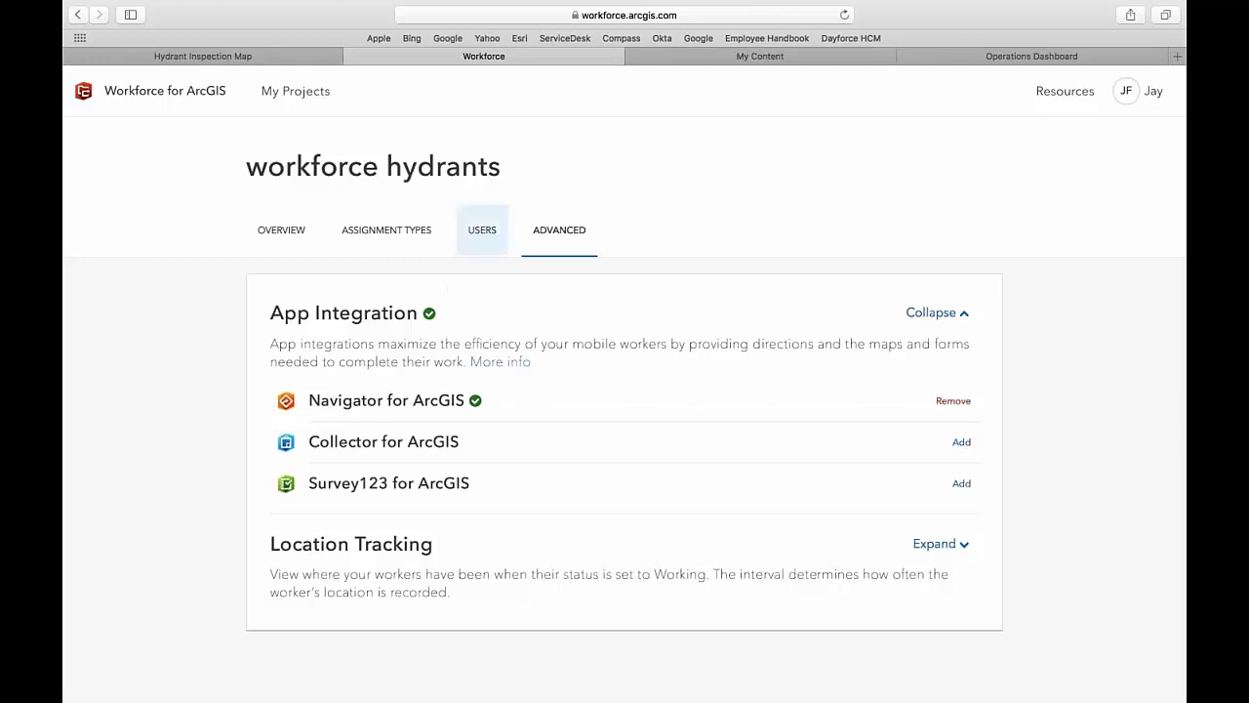
pyautogui.click(961, 444)
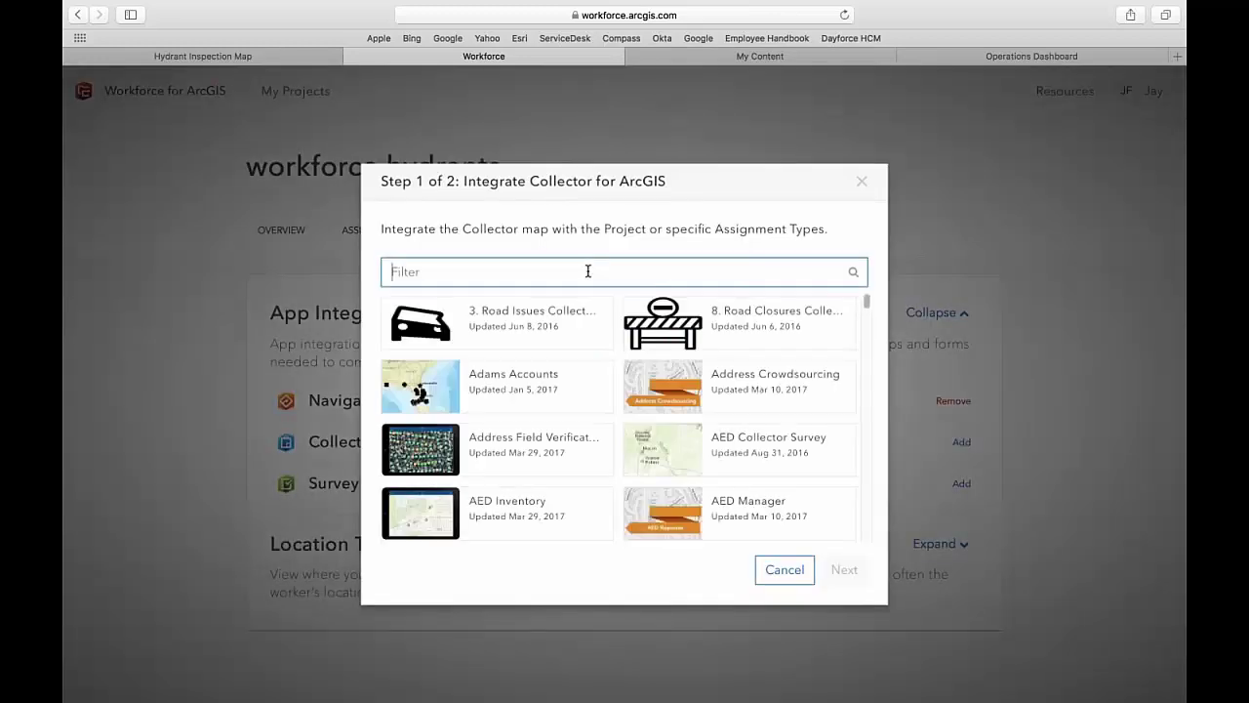
pyautogui.write('hydrant')
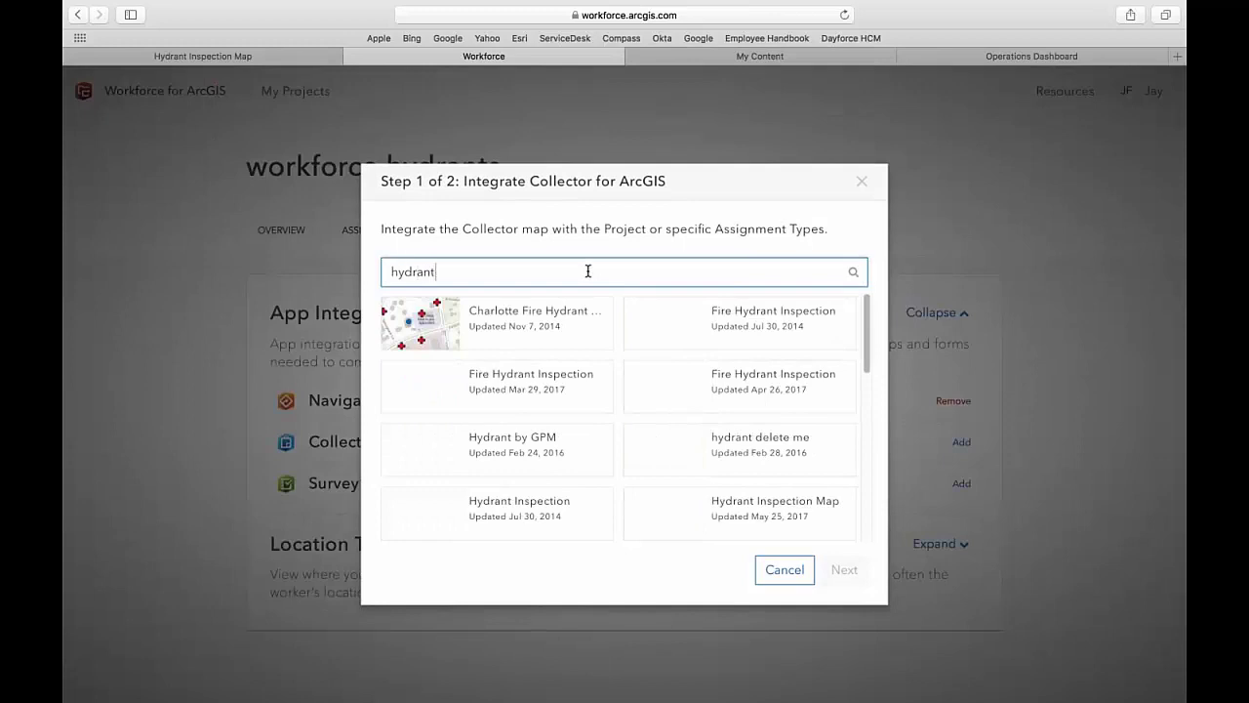
pyautogui.click(757, 510)
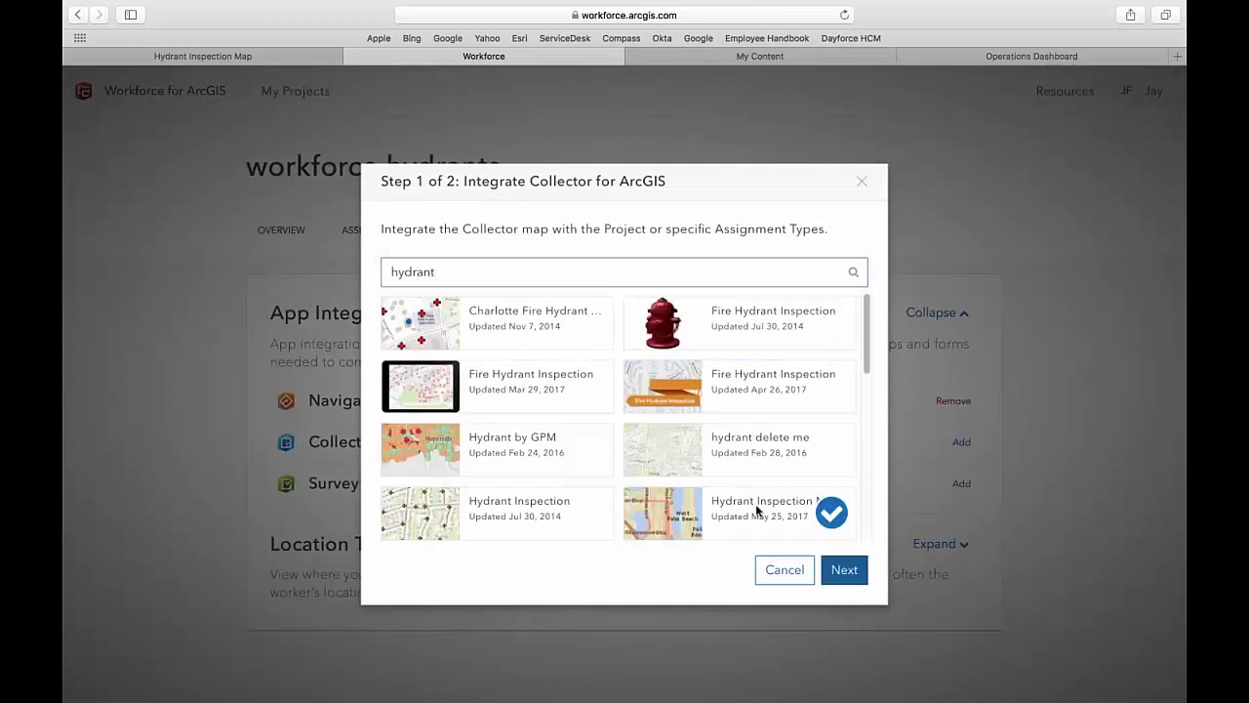
pyautogui.click(844, 569)
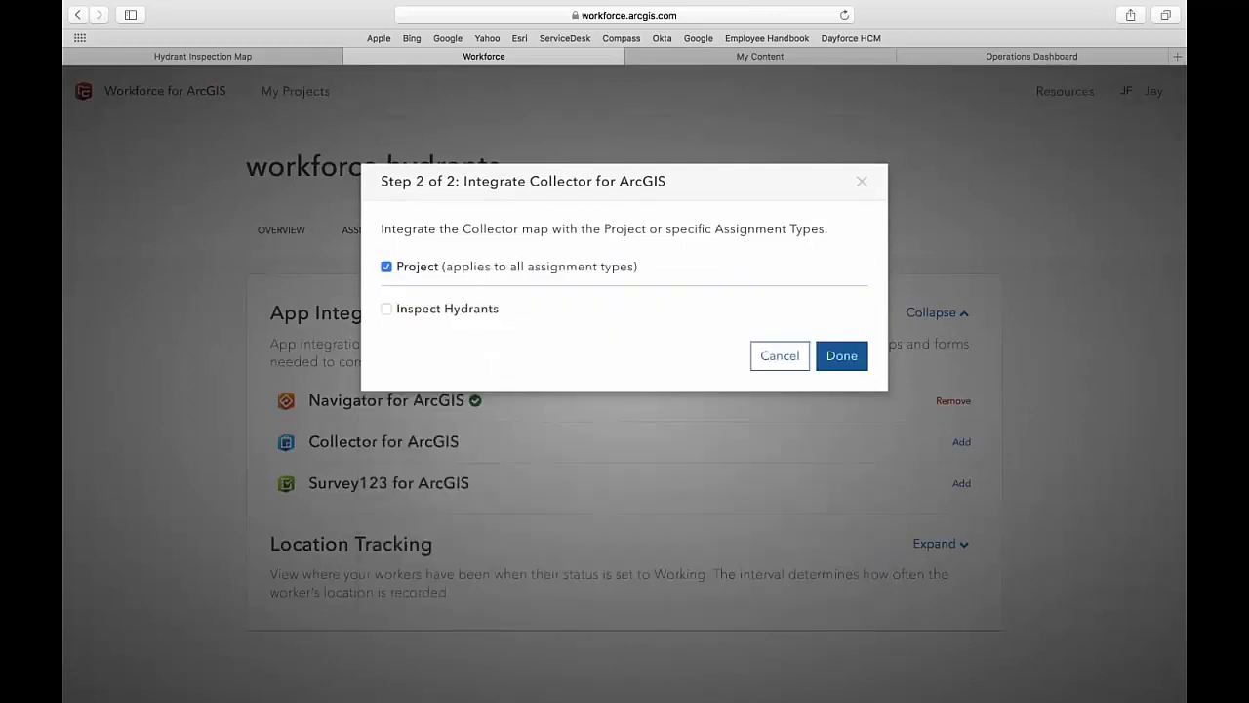
pyautogui.click(838, 356)
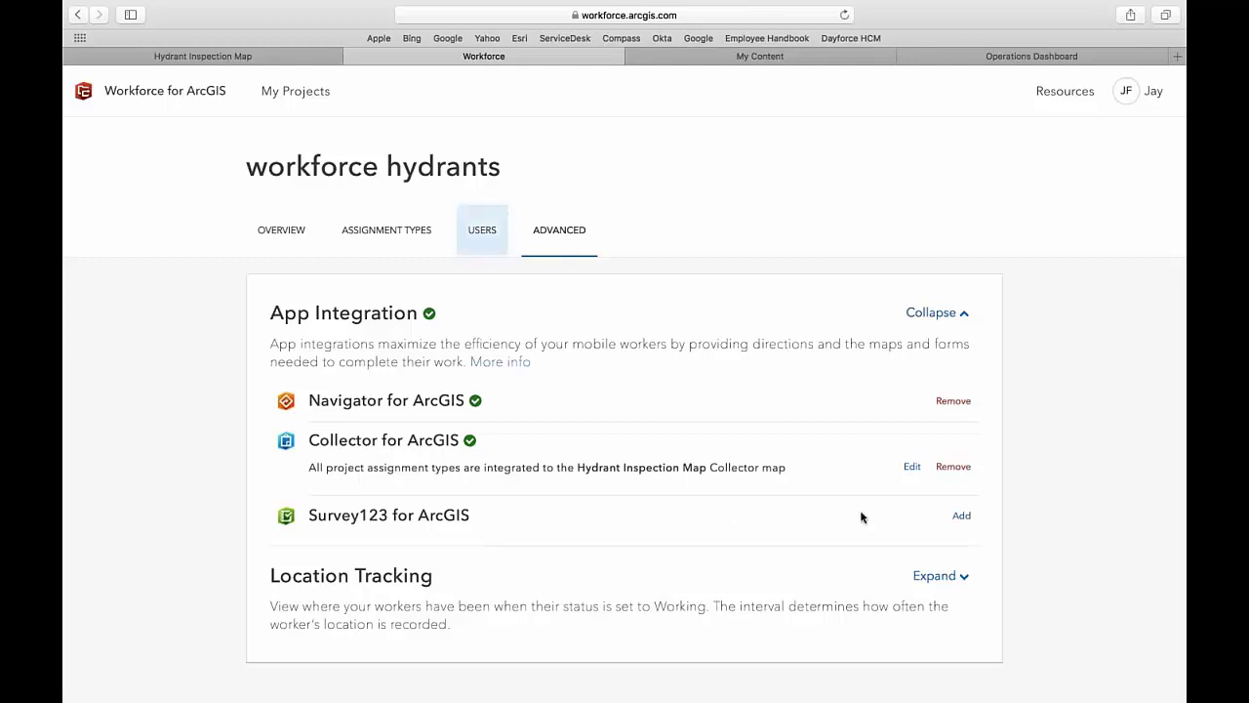
# - Enable worker location tracking and go to the project's Users page
pyautogui.click(922, 576)
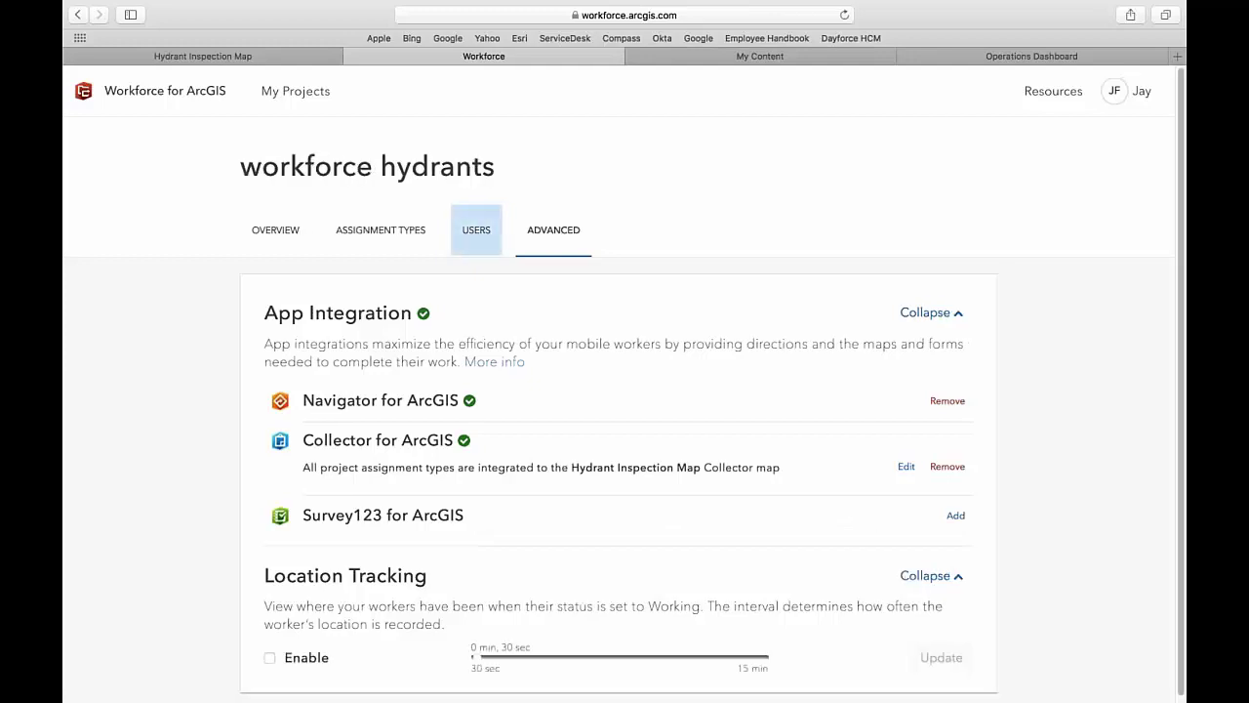
pyautogui.click(269, 655)
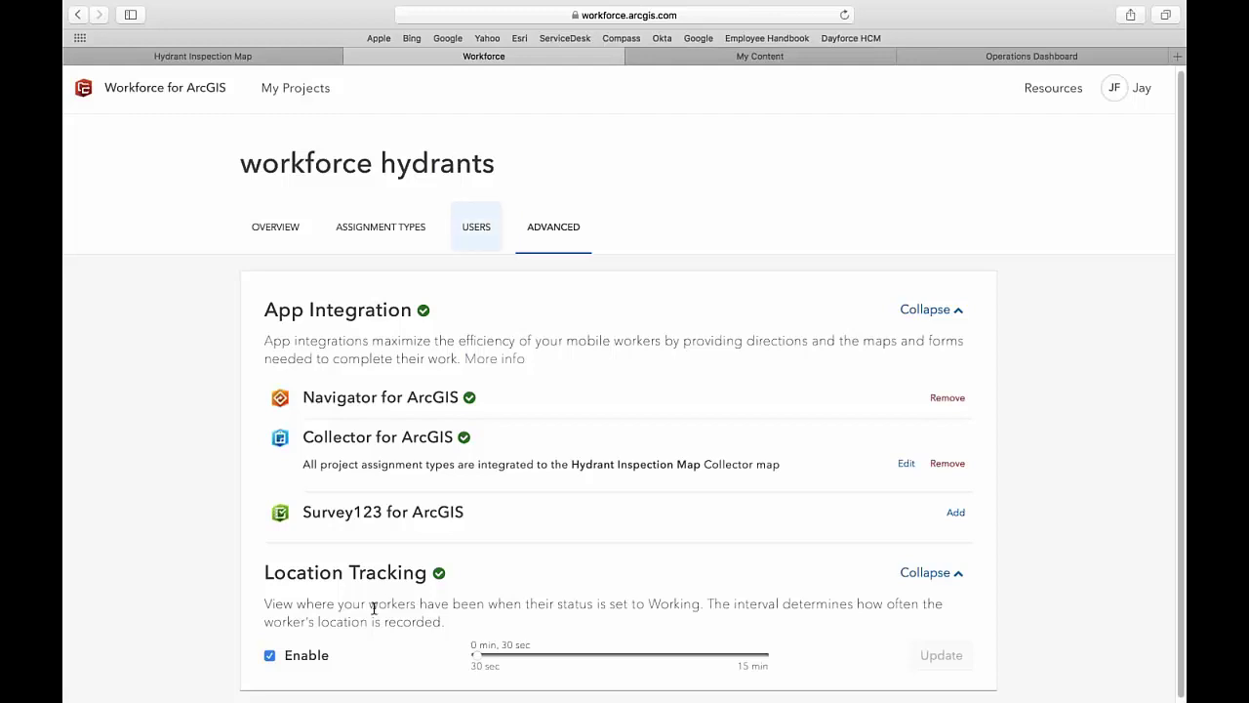
pyautogui.click(475, 239)
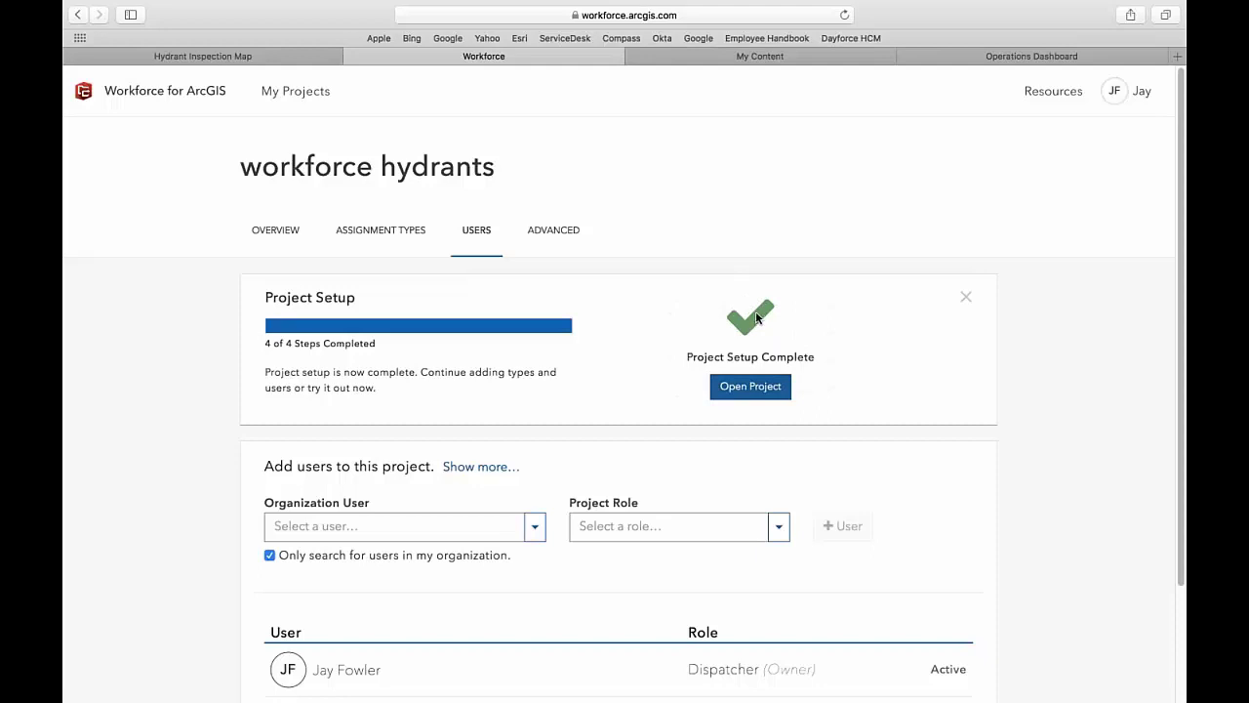
# - Refresh My Content, open the workforce hydrants folder sorted by Type, and show options for workforce hydrants_dispatchers
pyautogui.click(768, 56)
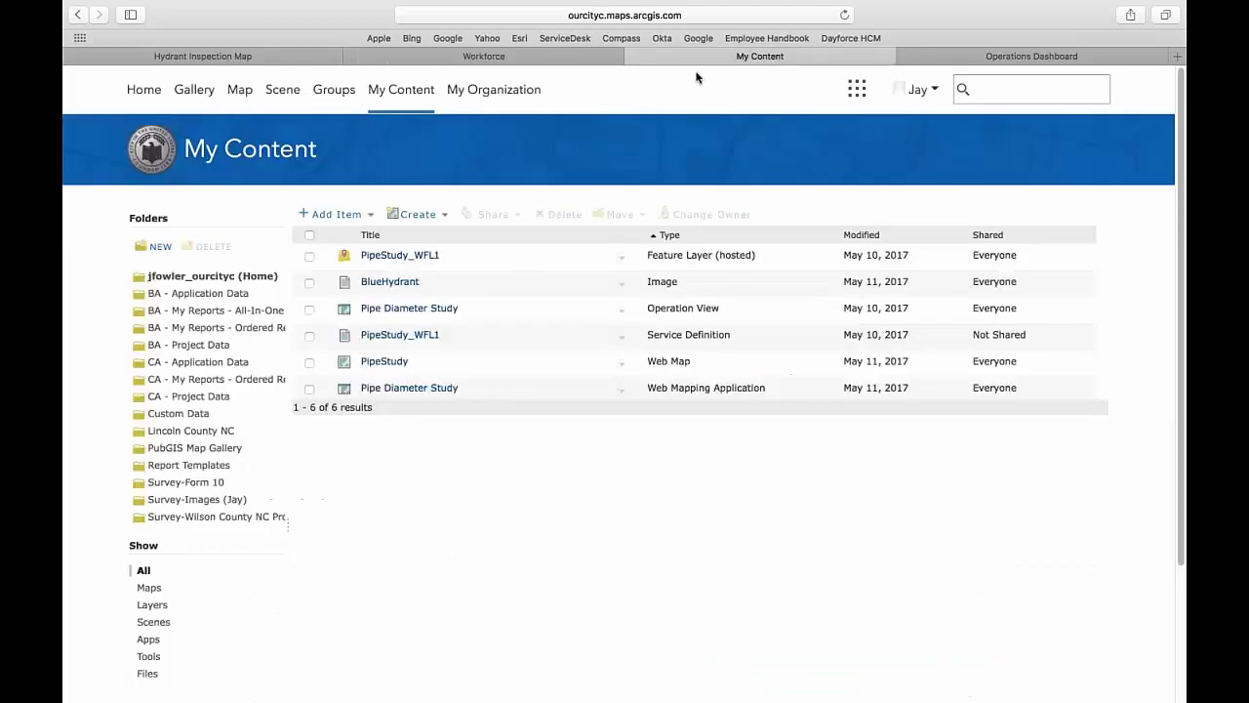
pyautogui.click(844, 15)
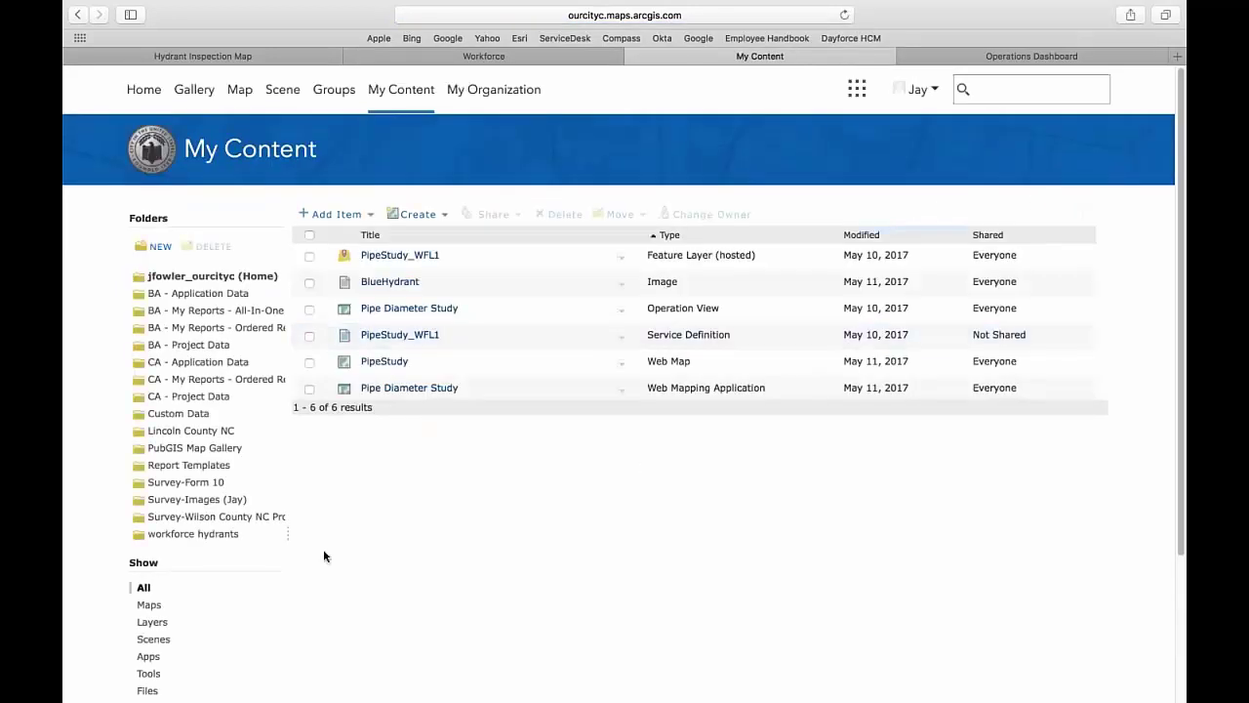
pyautogui.click(217, 535)
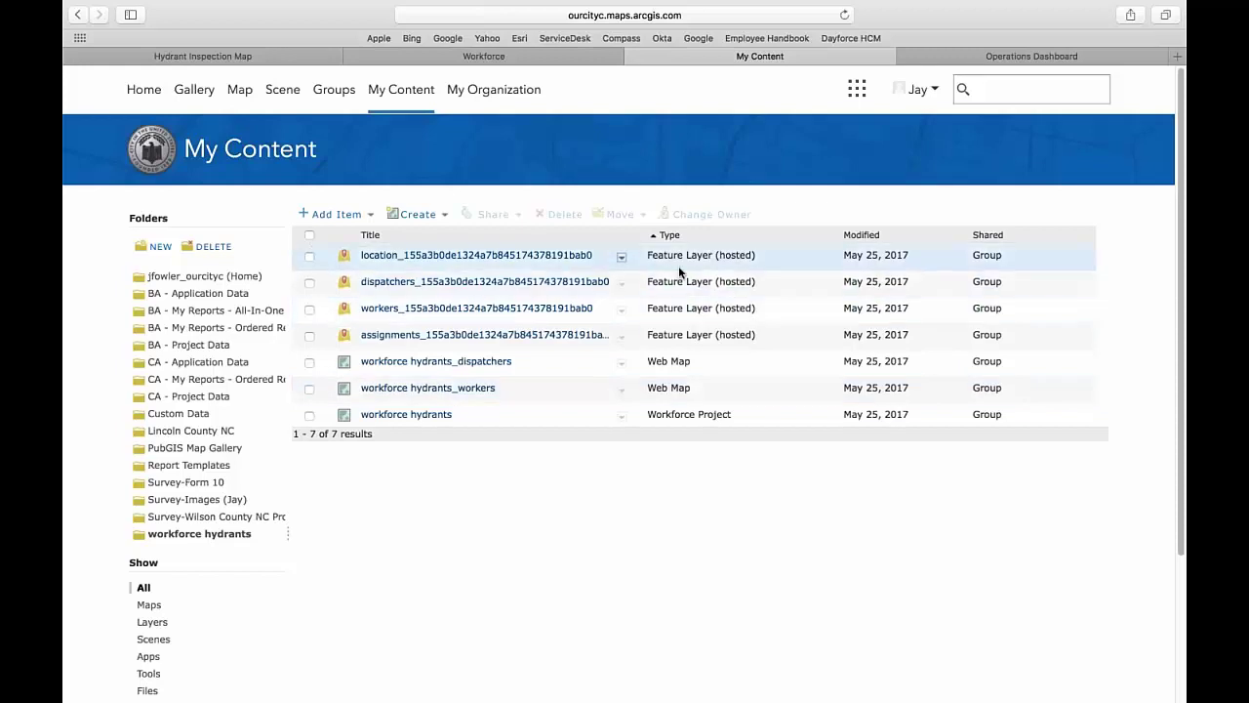
pyautogui.click(670, 235)
pyautogui.click(670, 235)
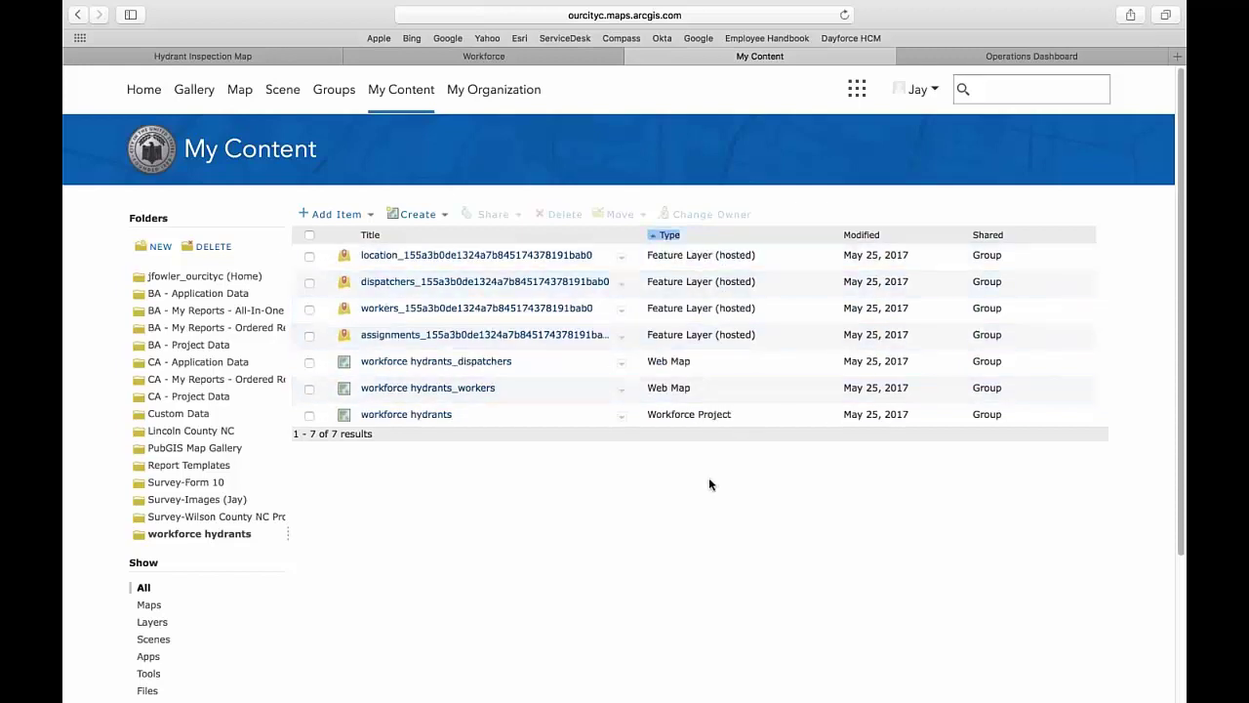
pyautogui.click(621, 257)
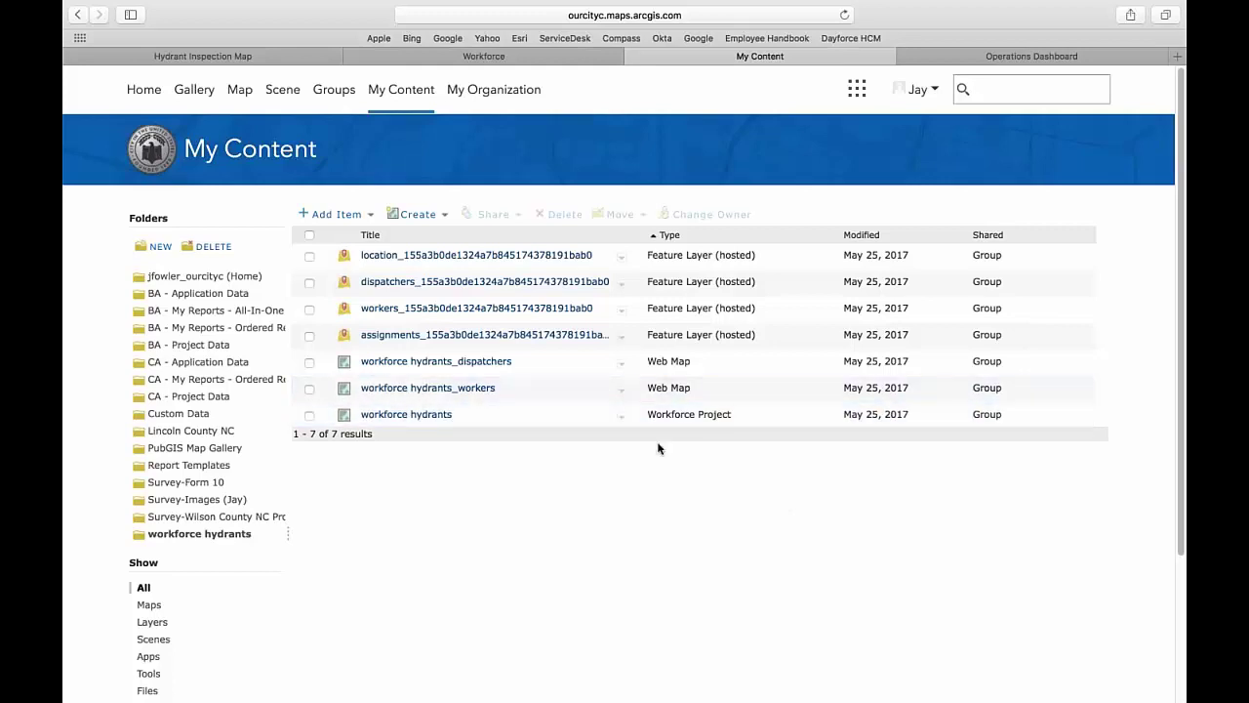
pyautogui.click(620, 362)
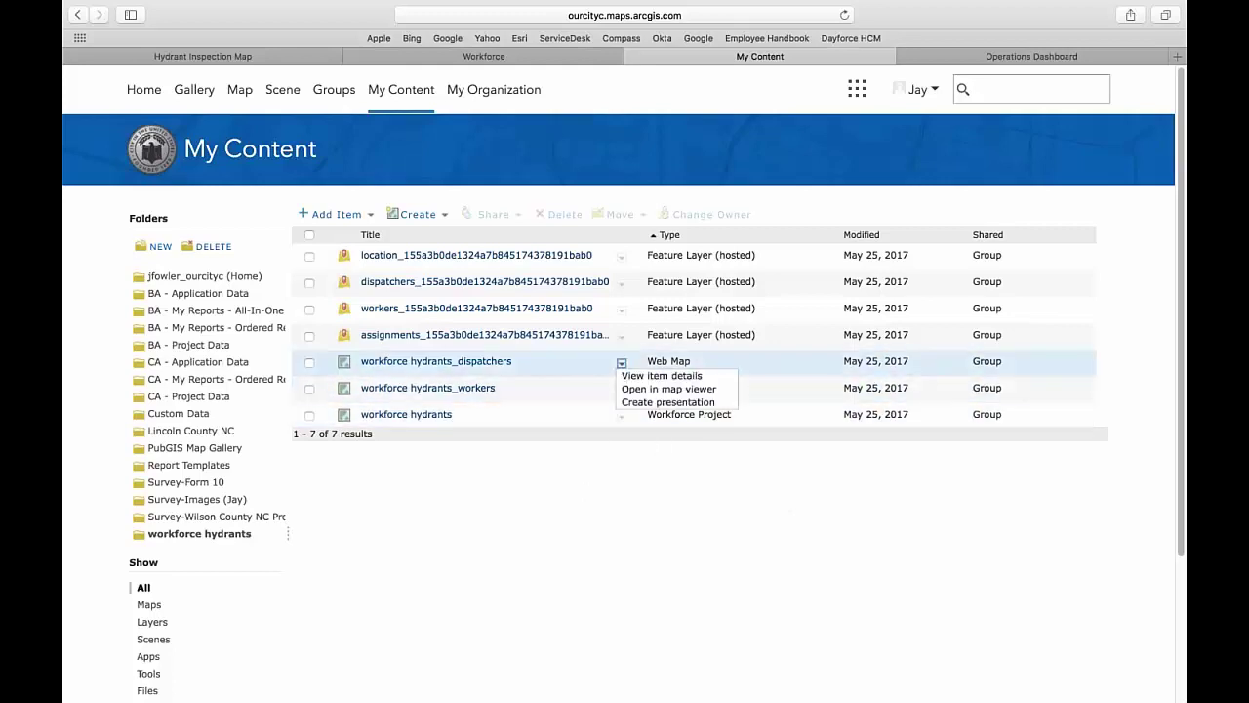
# - Open workforce hydrants_dispatchers in Map Viewer and add the WPB_Hydrants layer found by searching 'wpb_hydrant'
pyautogui.click(635, 389)
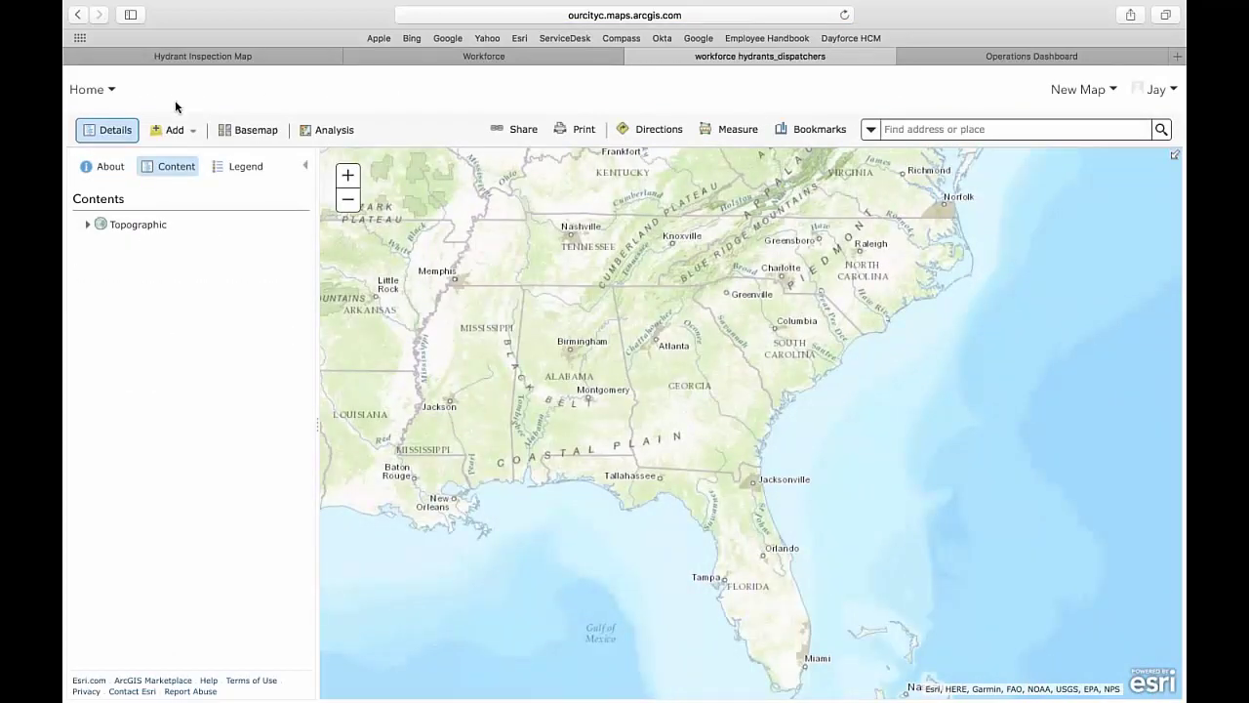
pyautogui.click(175, 130)
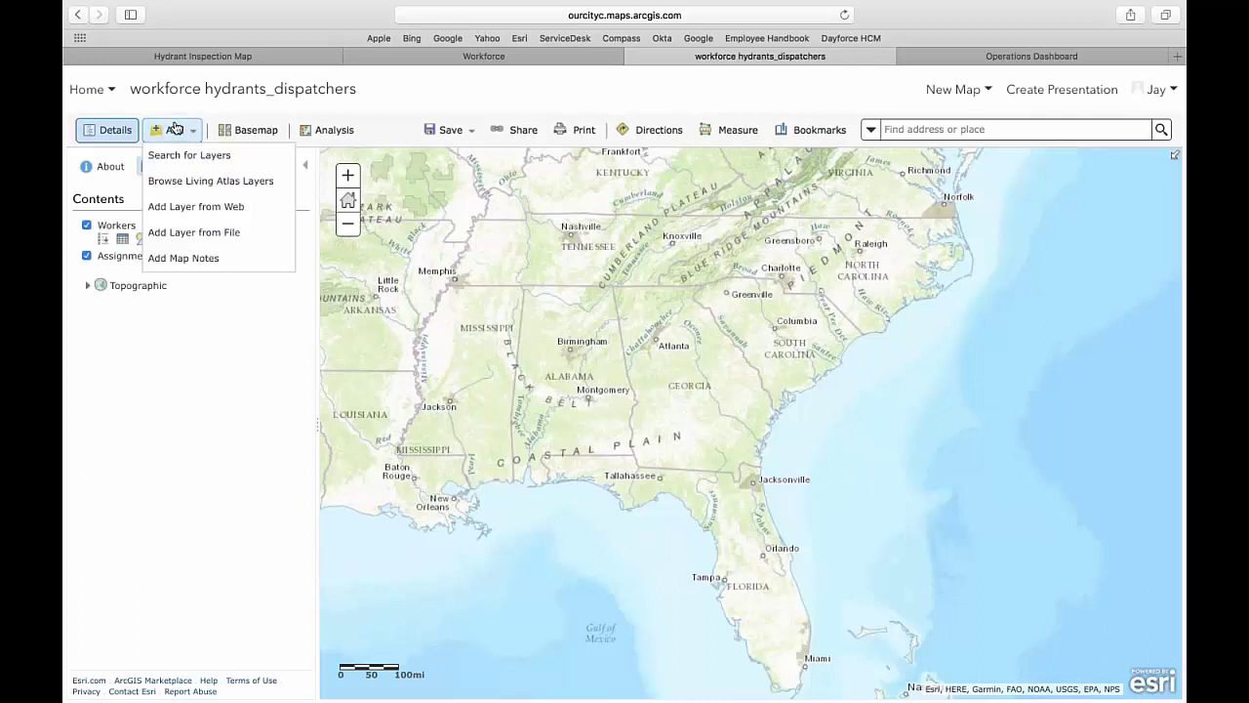
pyautogui.click(183, 153)
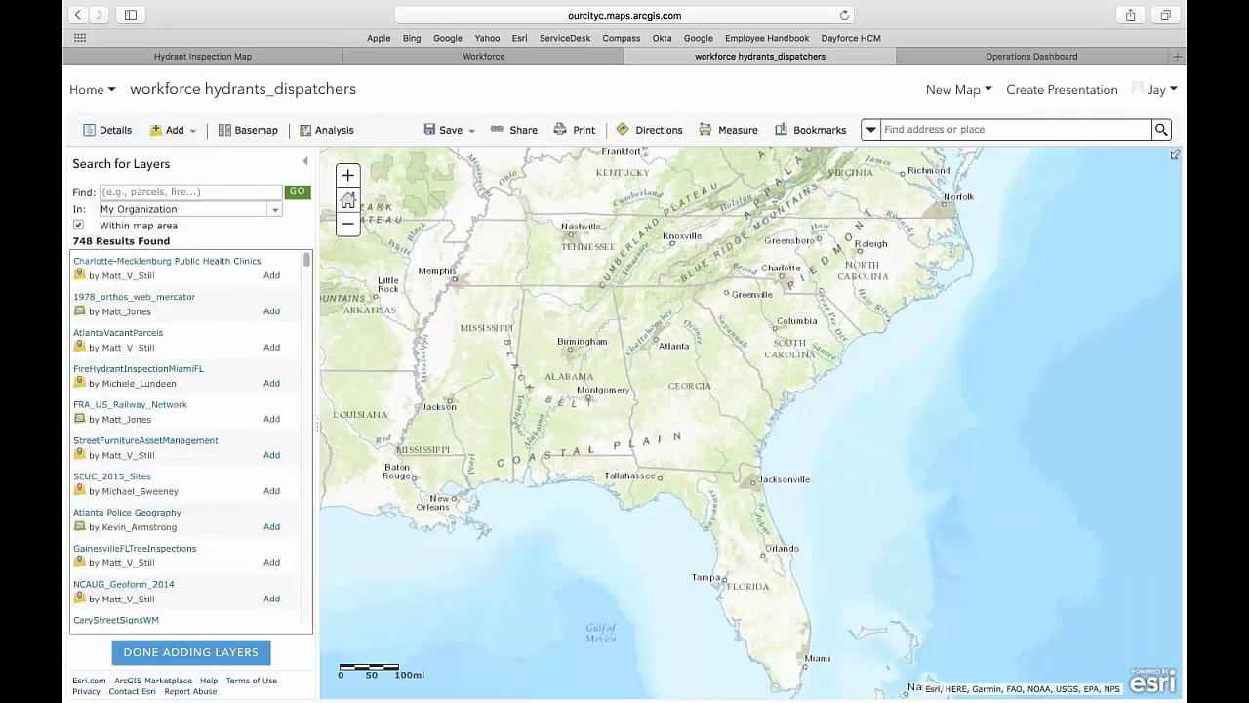
pyautogui.click(176, 192)
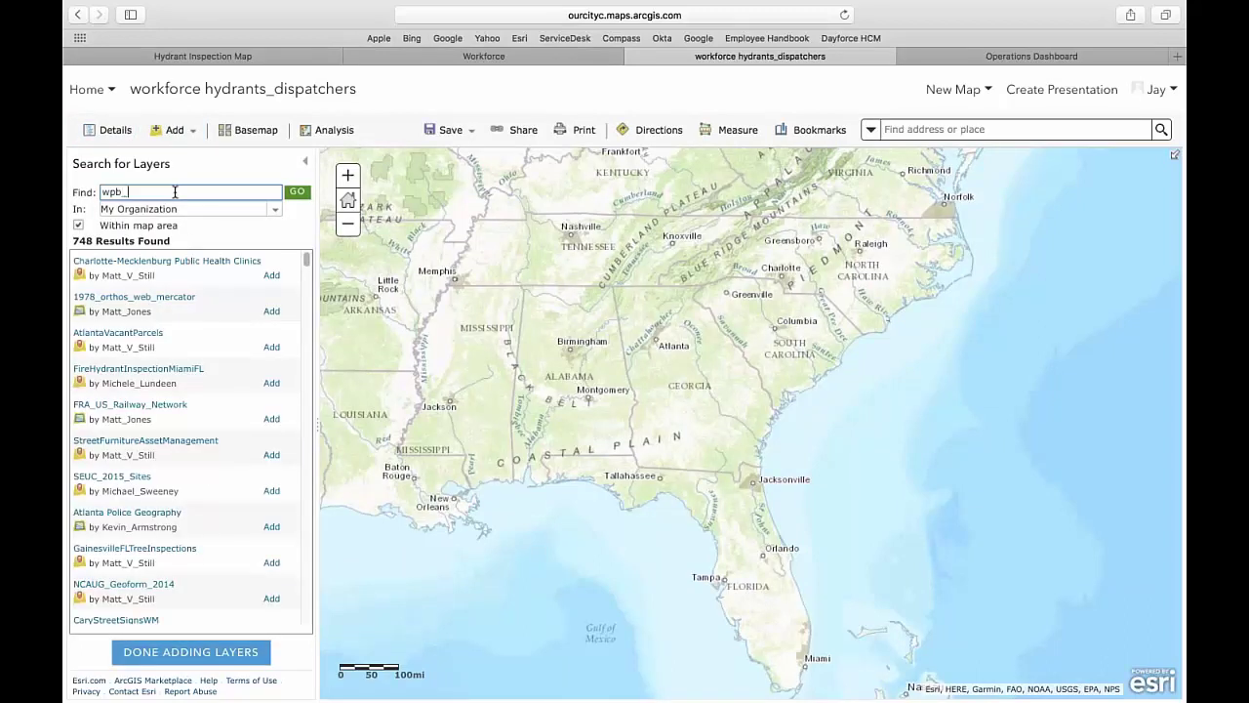
pyautogui.write('wpb_hydrant')
pyautogui.press('Return')
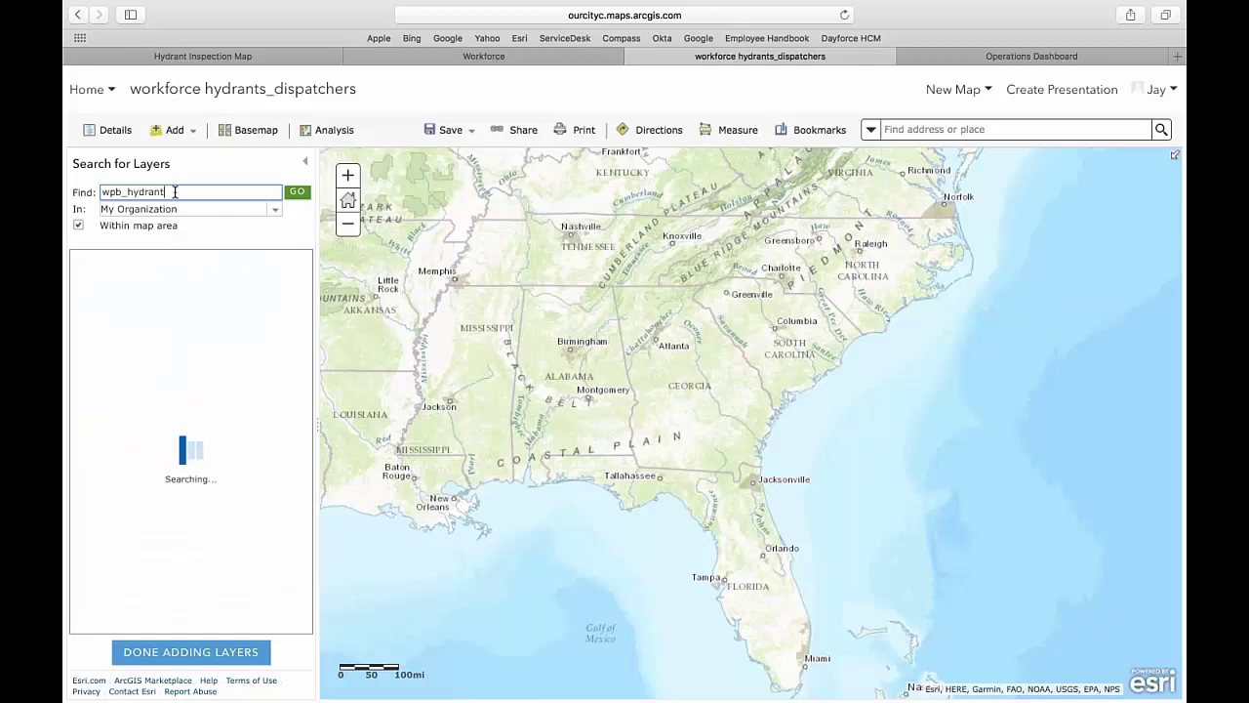
pyautogui.click(284, 277)
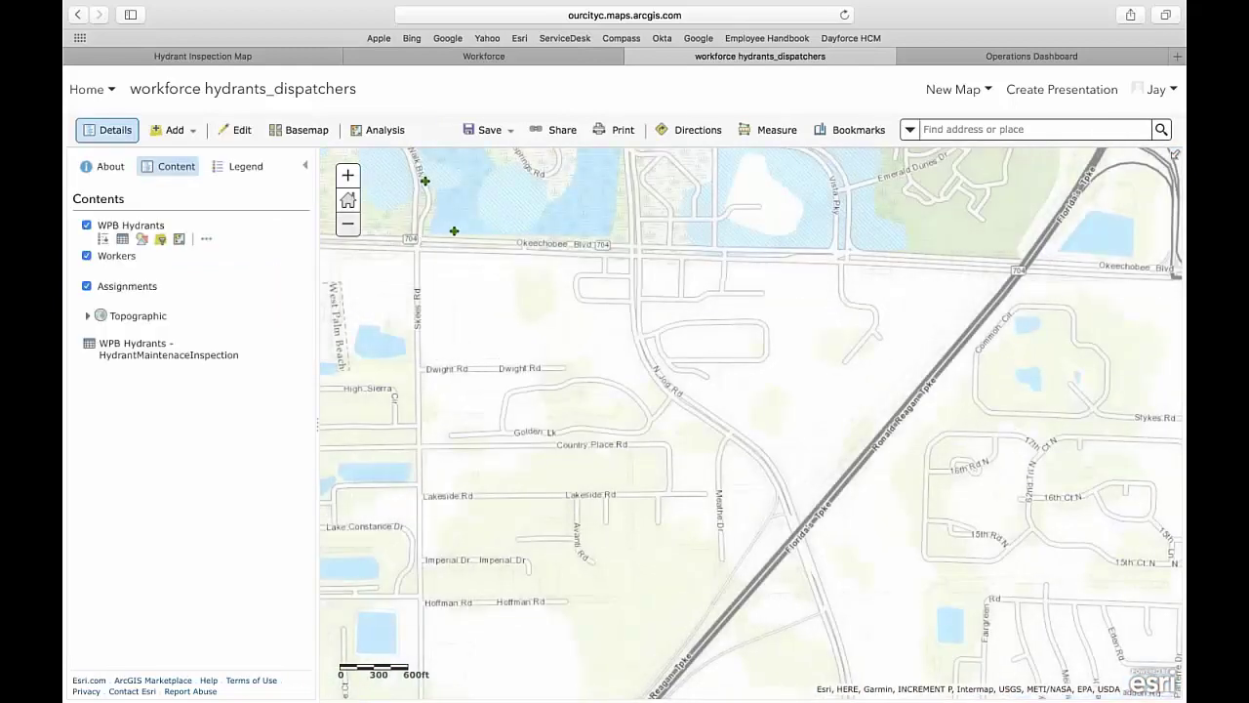
# - Frame West Palm Beach, save the map, and return to the Workforce project page
pyautogui.scroll(-3, 728, 357)
pyautogui.moveTo(796, 408); pyautogui.dragTo(855, 369)
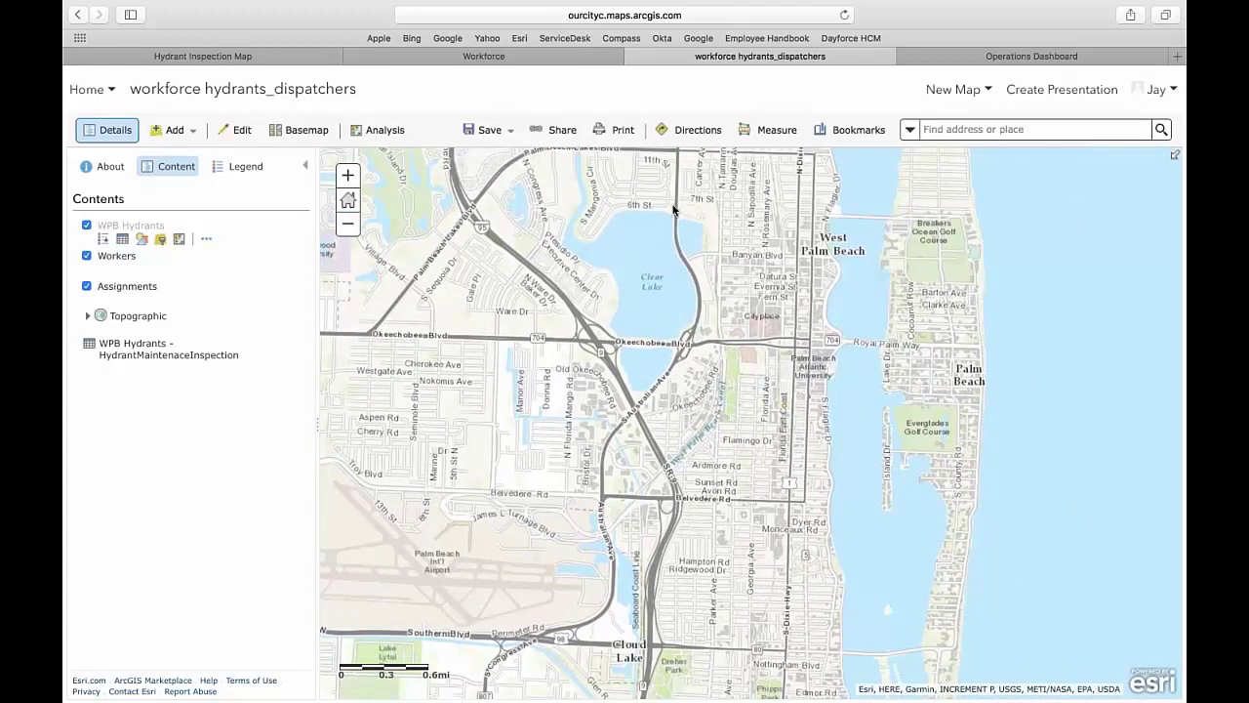
pyautogui.click(347, 176)
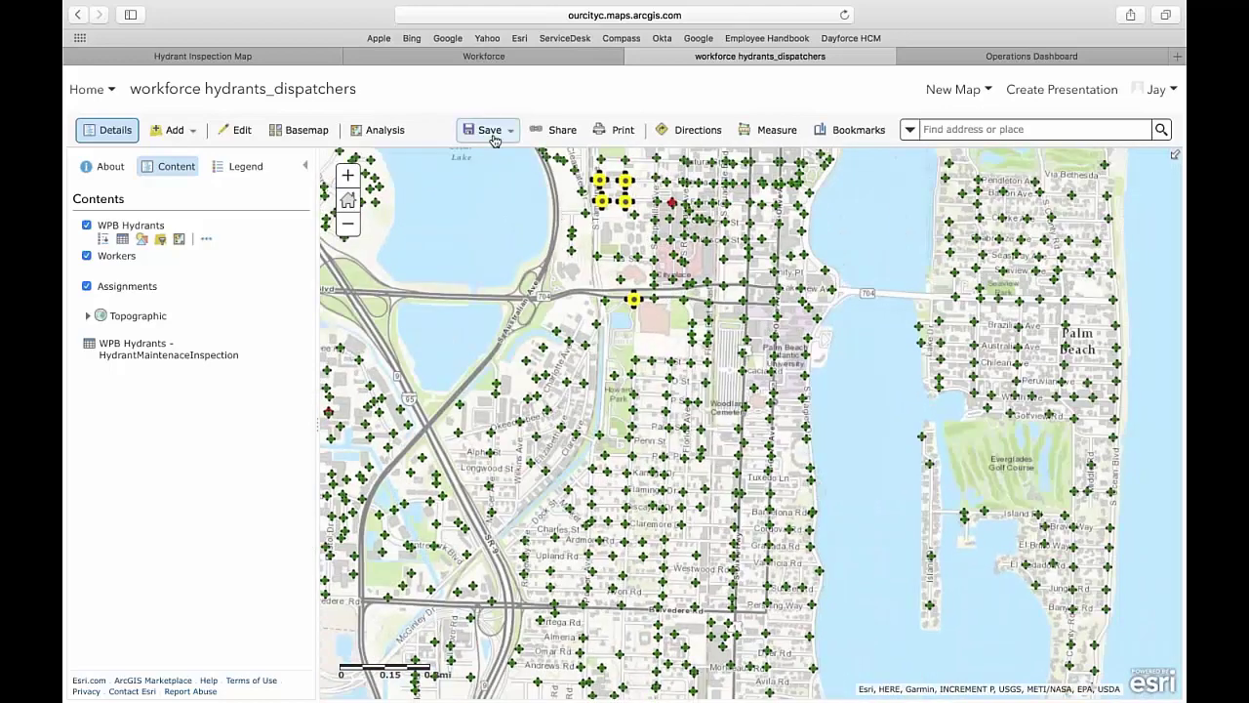
pyautogui.click(493, 140)
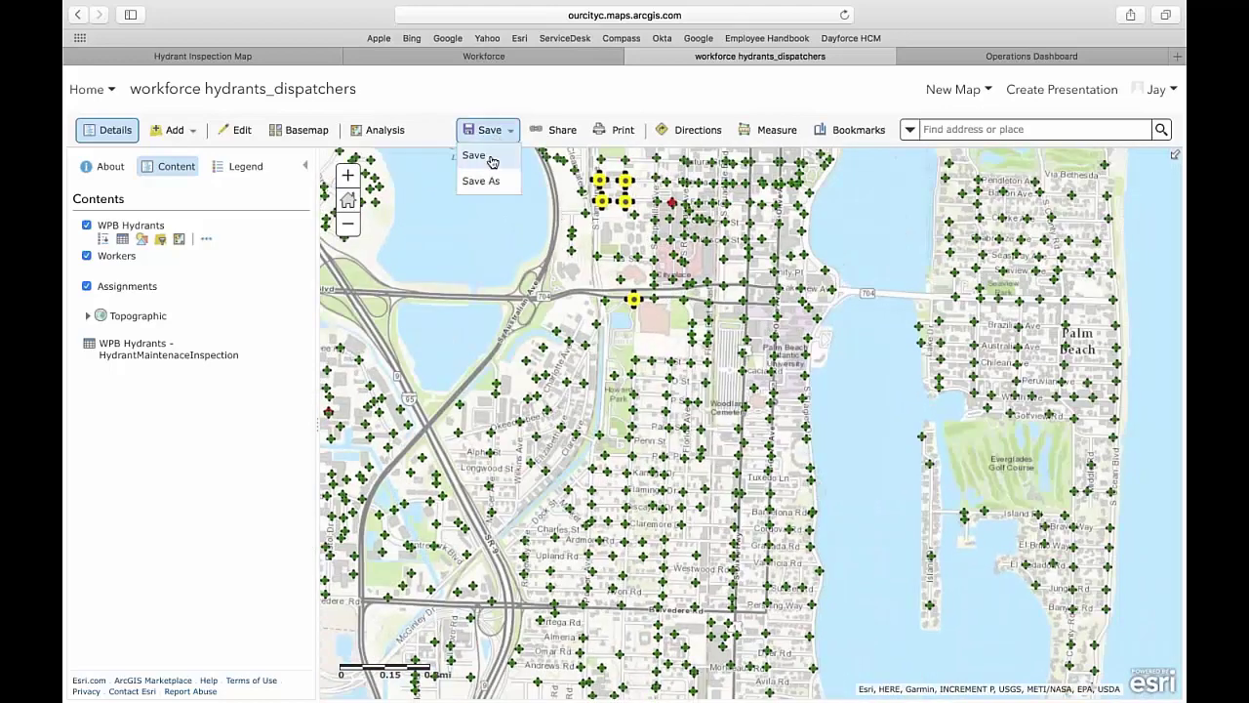
pyautogui.click(493, 162)
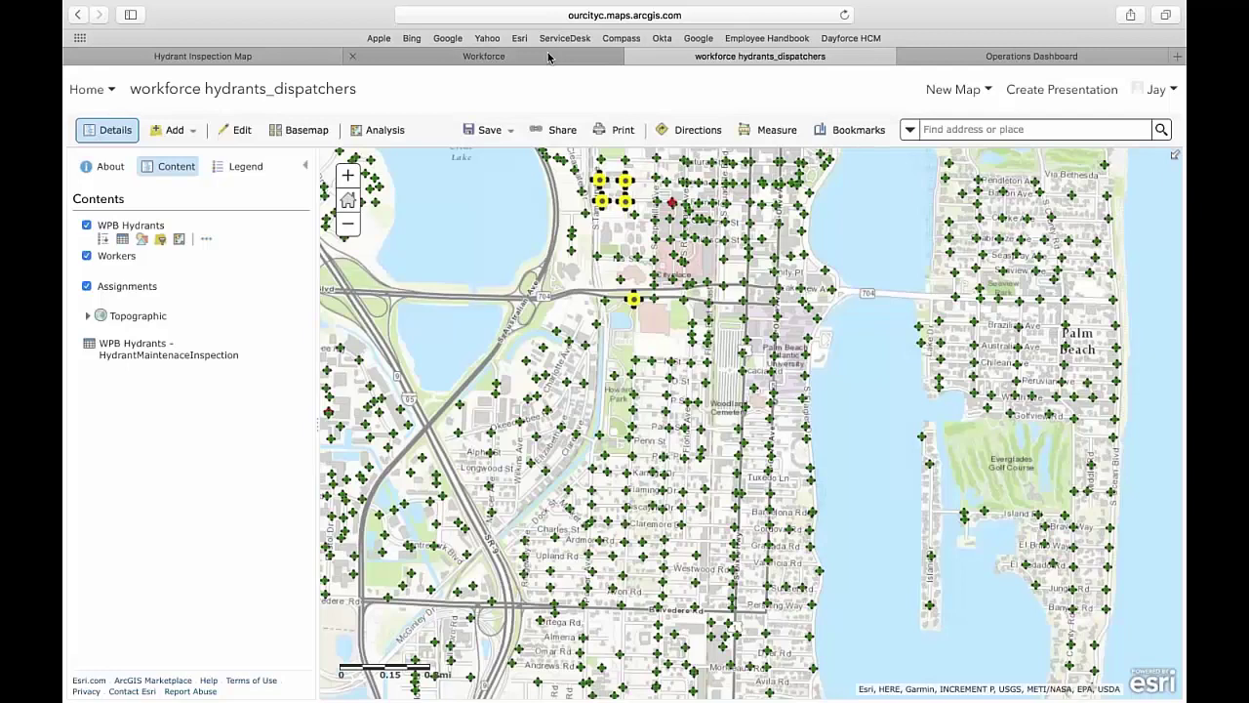
pyautogui.click(549, 58)
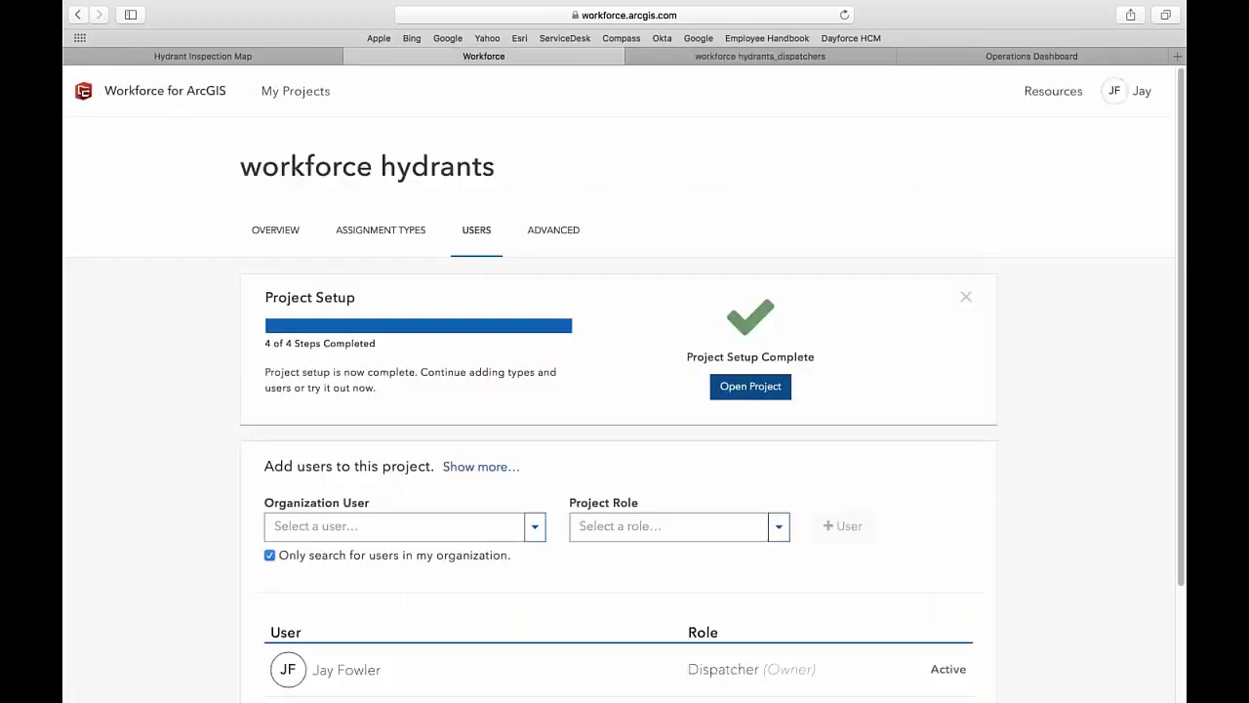
# - Open the workforce hydrants project and nudge the map slightly over its hydrants
pyautogui.click(750, 386)
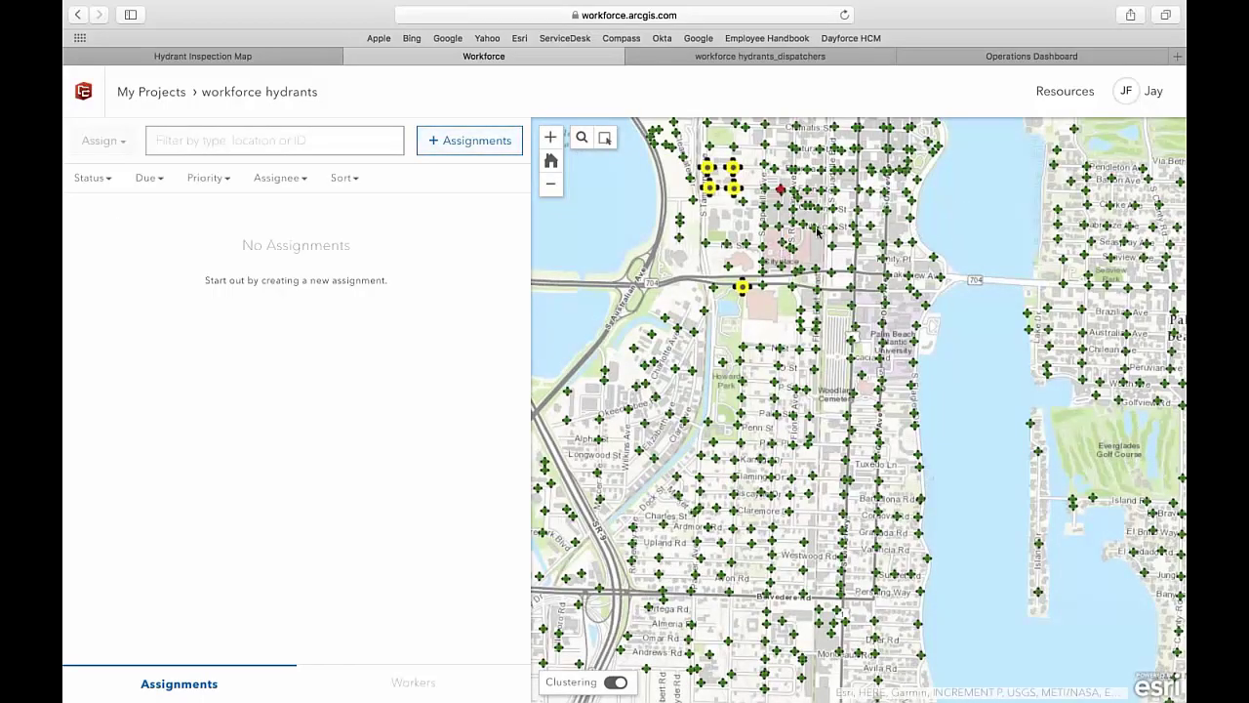
pyautogui.moveTo(777, 205); pyautogui.dragTo(840, 270)
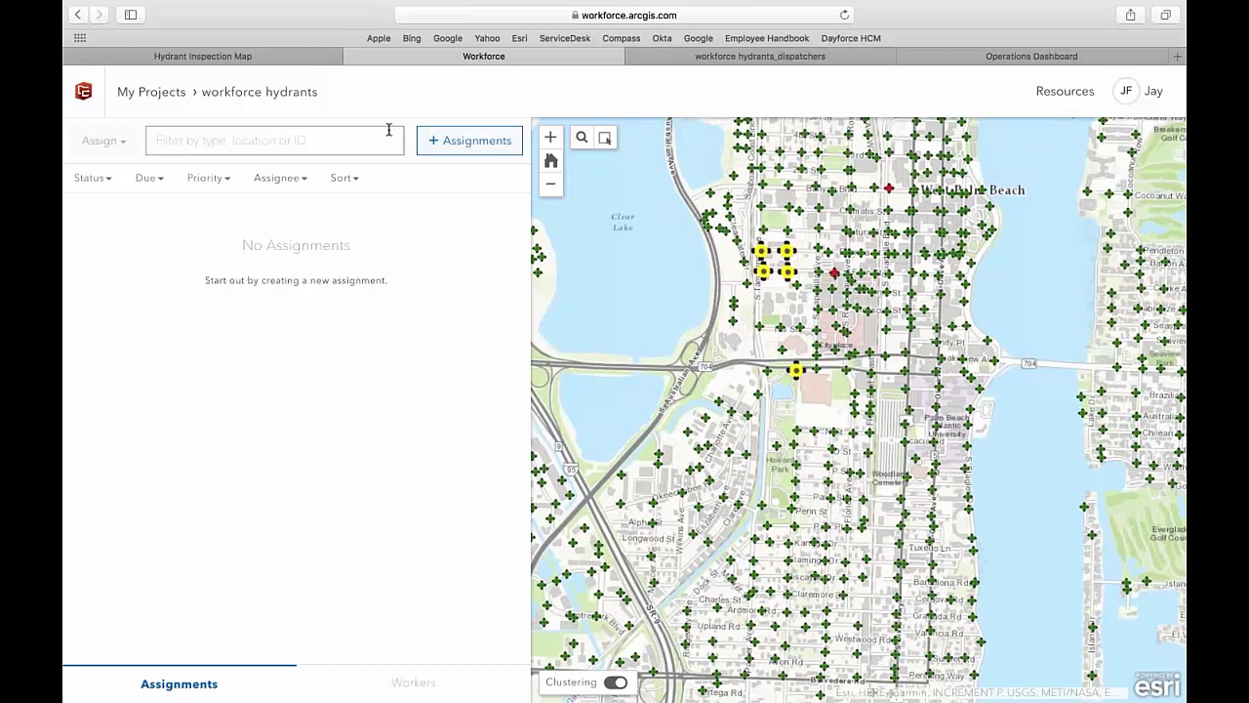
# - Start an Inspect Hydrants assignment for the first worker, with Low priority, due 5/25/2017
pyautogui.click(460, 140)
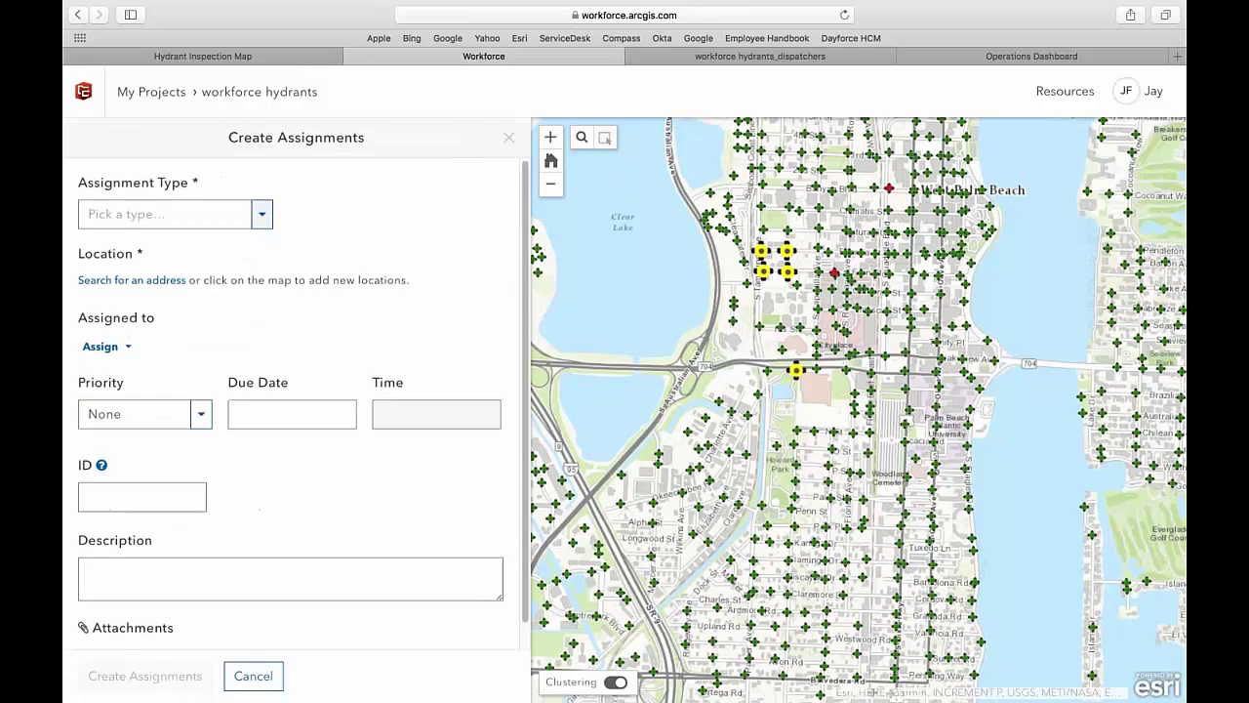
pyautogui.click(262, 214)
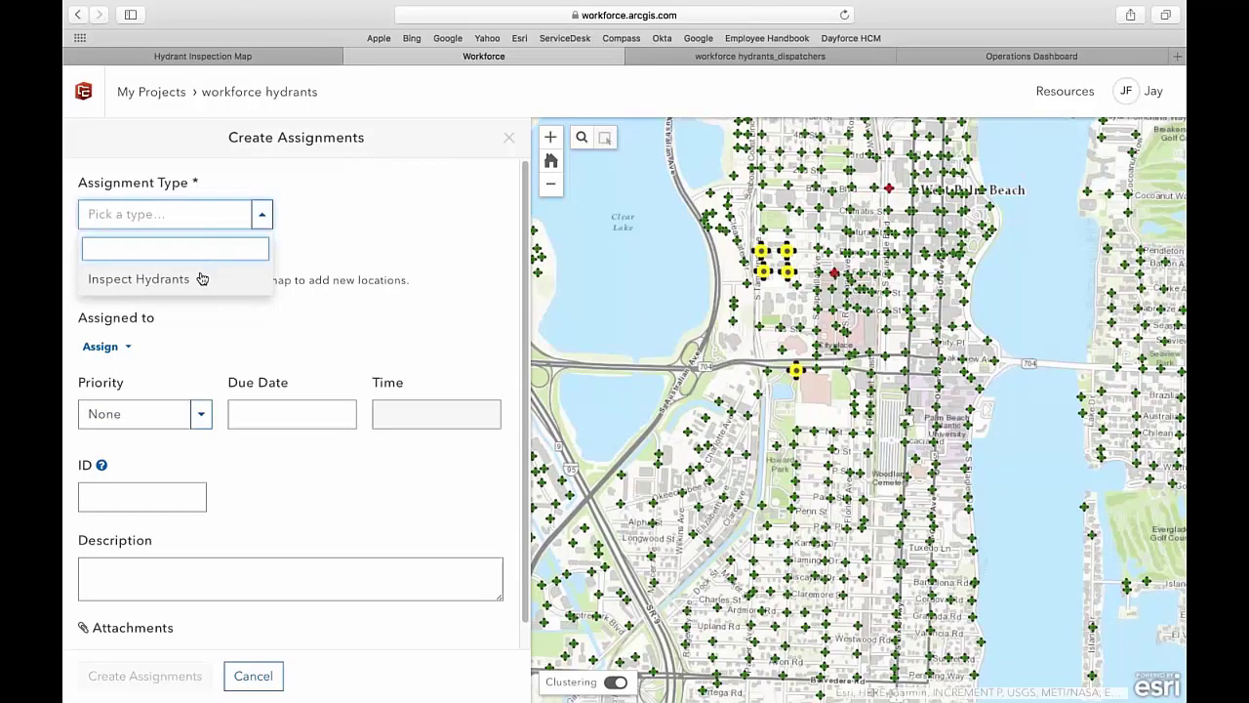
pyautogui.click(171, 280)
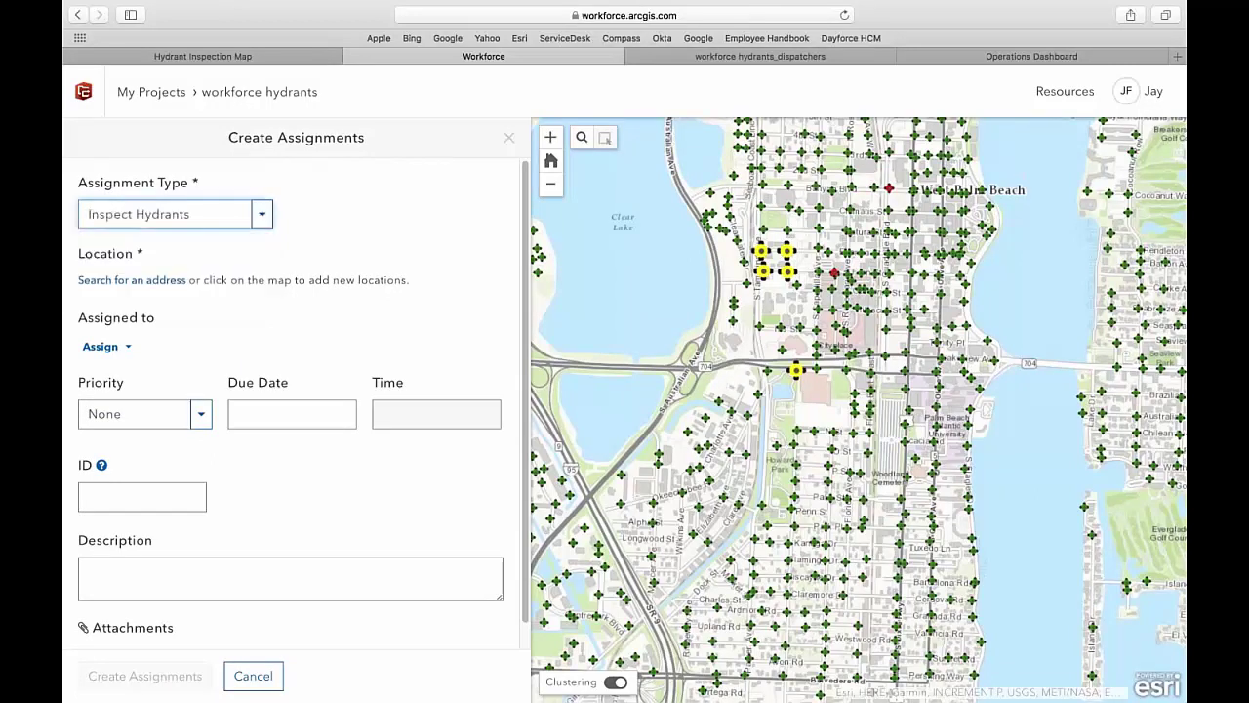
pyautogui.click(100, 347)
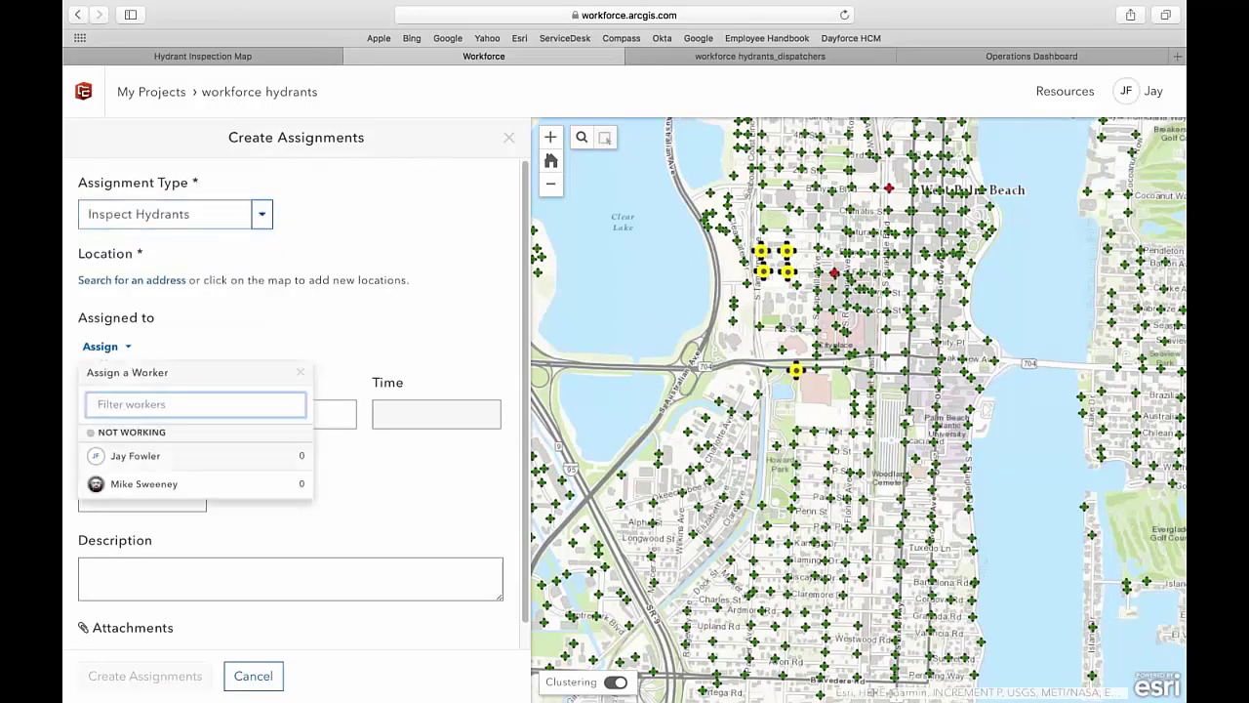
pyautogui.click(125, 459)
pyautogui.click(131, 420)
pyautogui.click(105, 515)
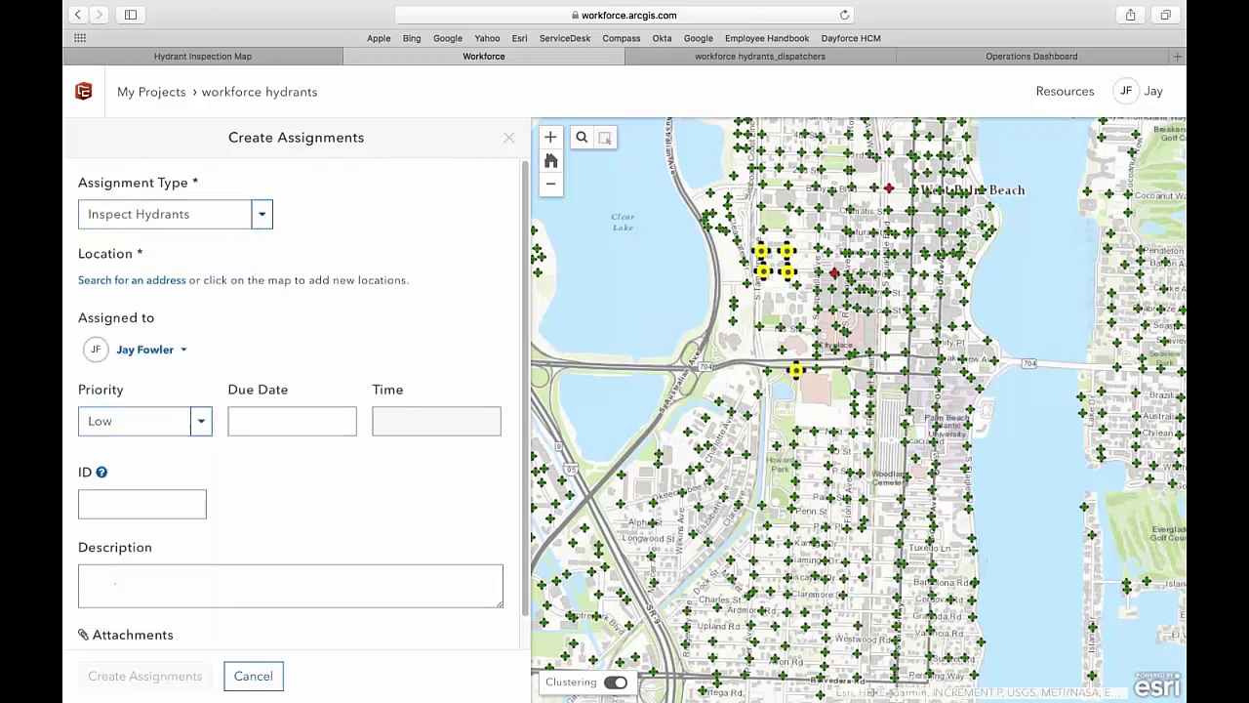
pyautogui.click(261, 423)
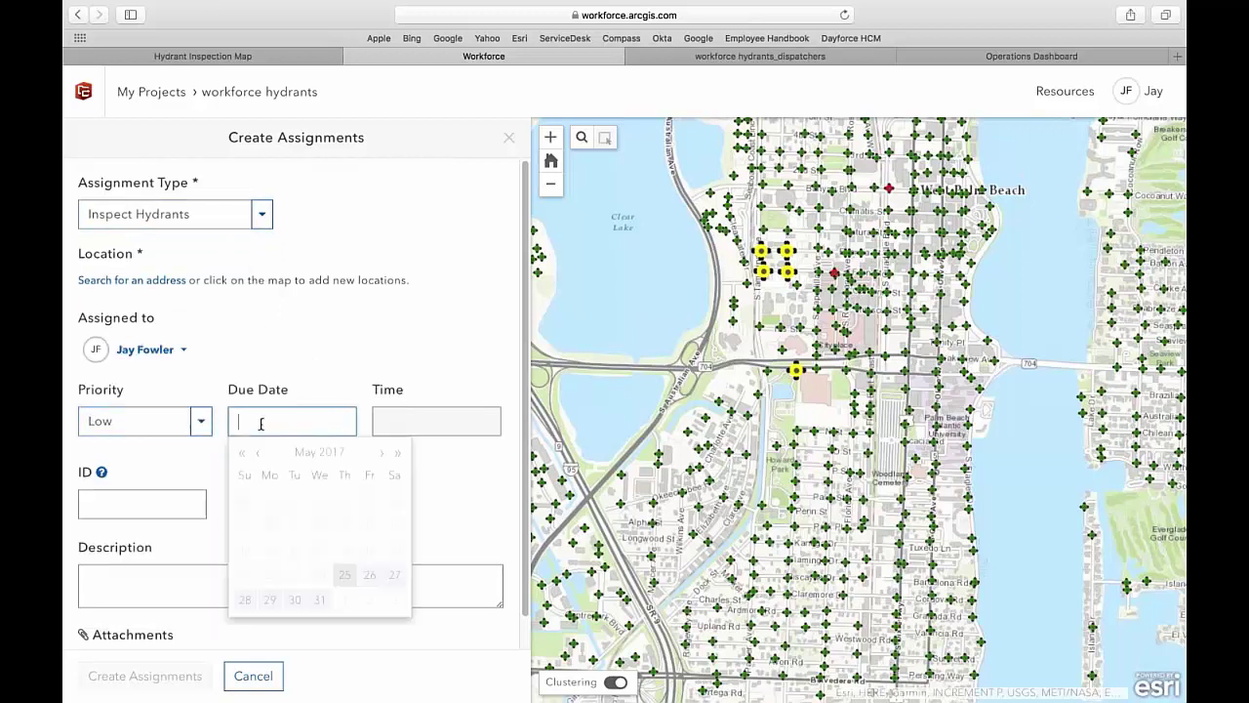
pyautogui.click(346, 575)
# - Place the assignment at a downtown map location and create it
pyautogui.click(910, 320)
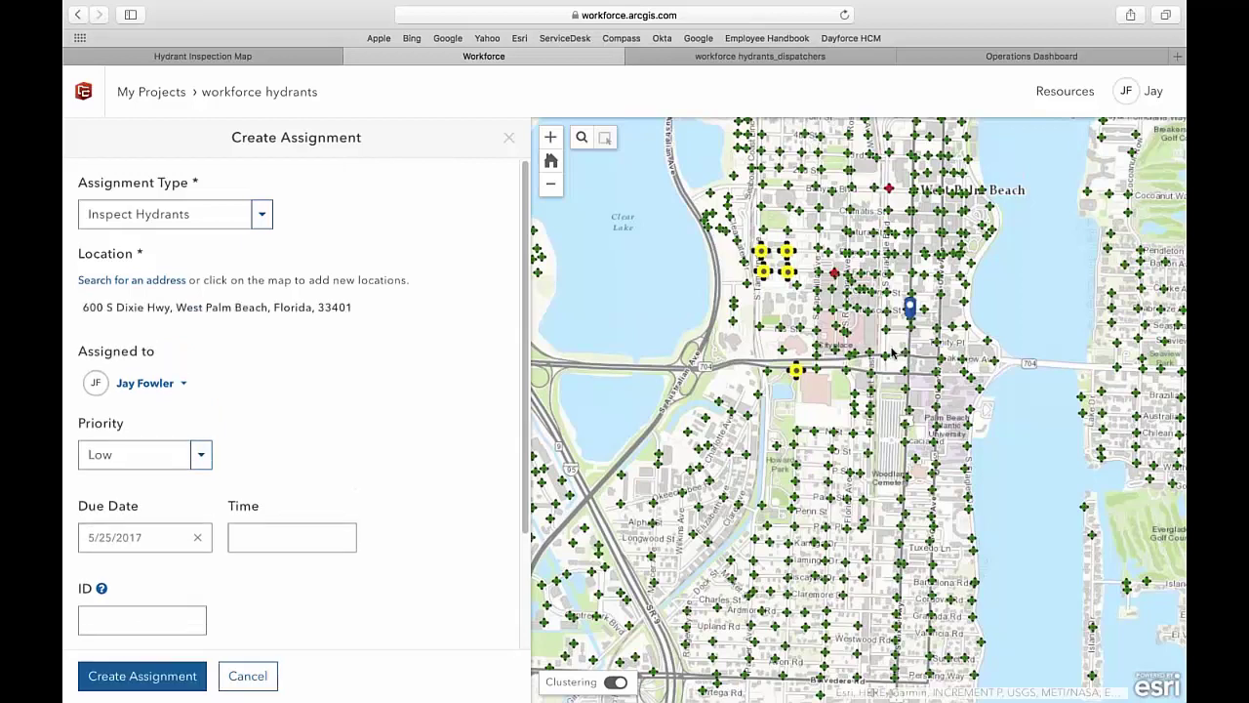
pyautogui.scroll(-1, 401, 478)
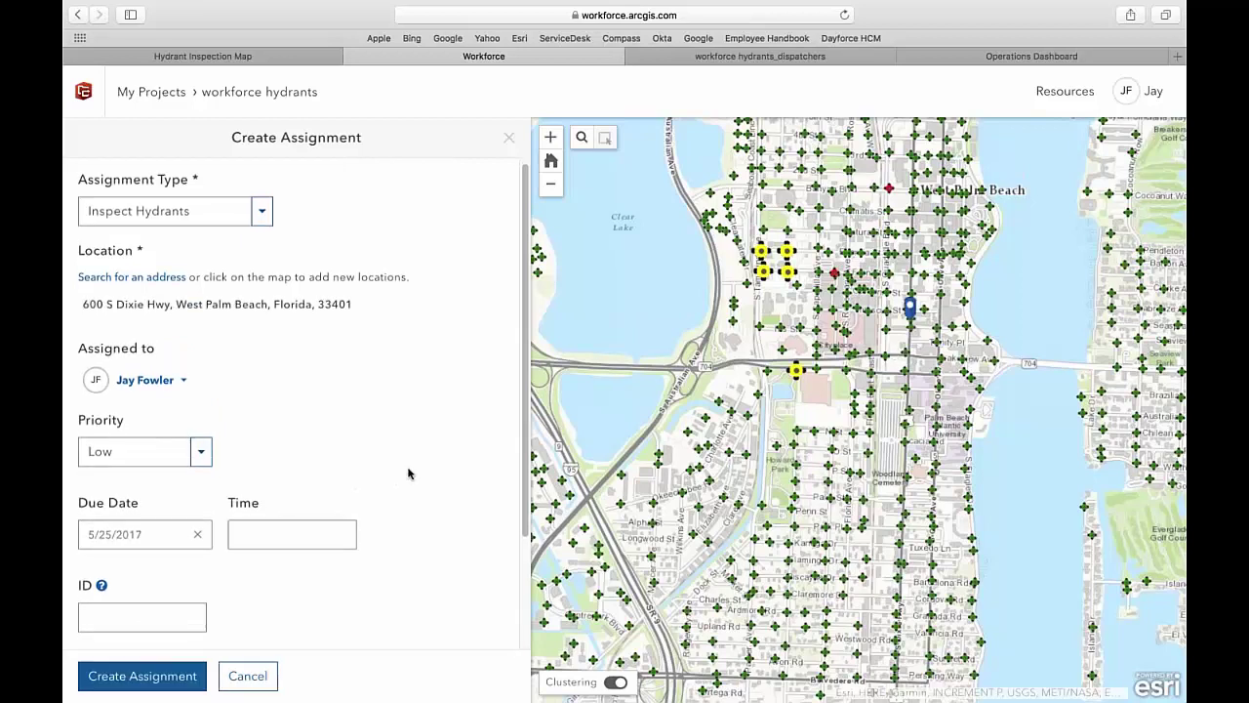
pyautogui.click(142, 675)
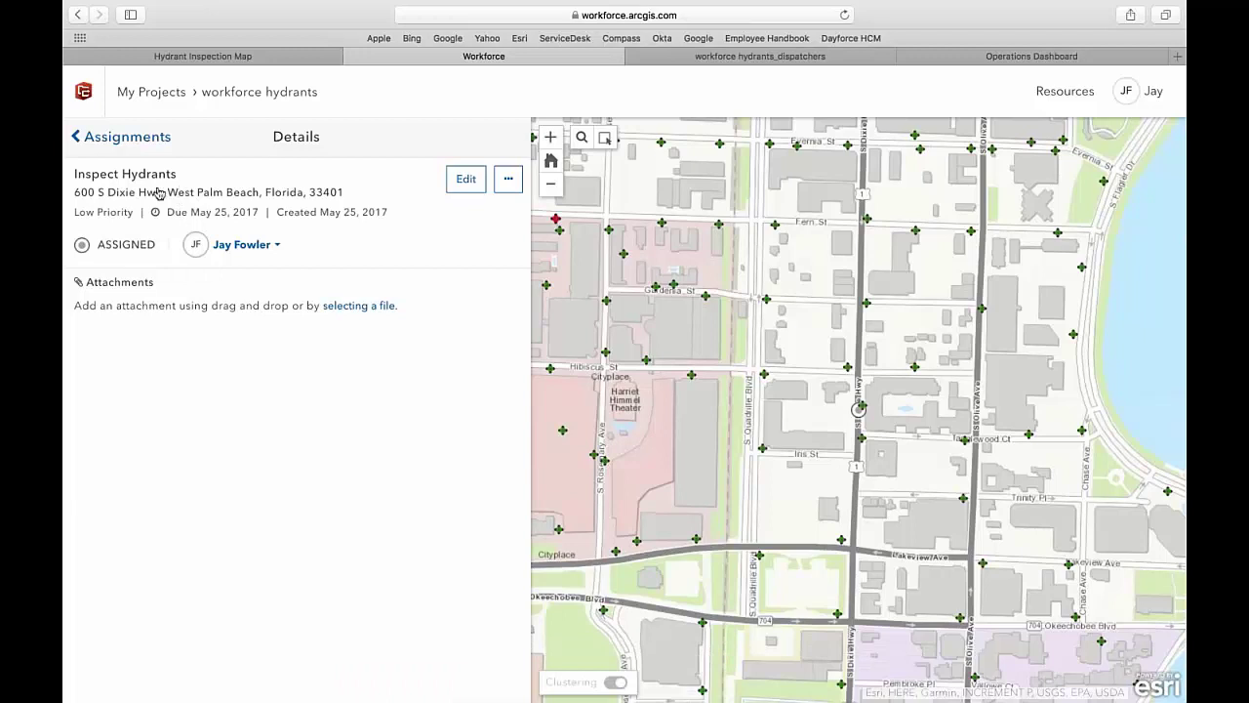
# - Go back from the assignment and check the worker's workload in the Workers list
pyautogui.click(96, 136)
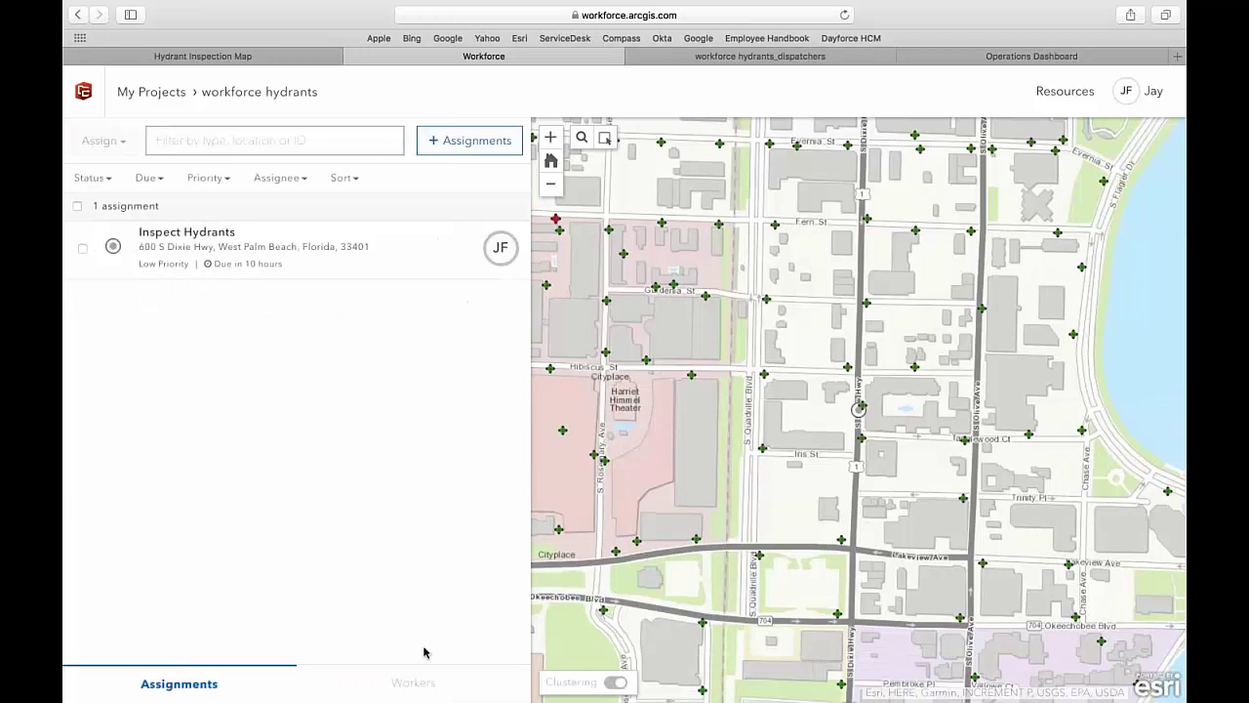
pyautogui.click(413, 684)
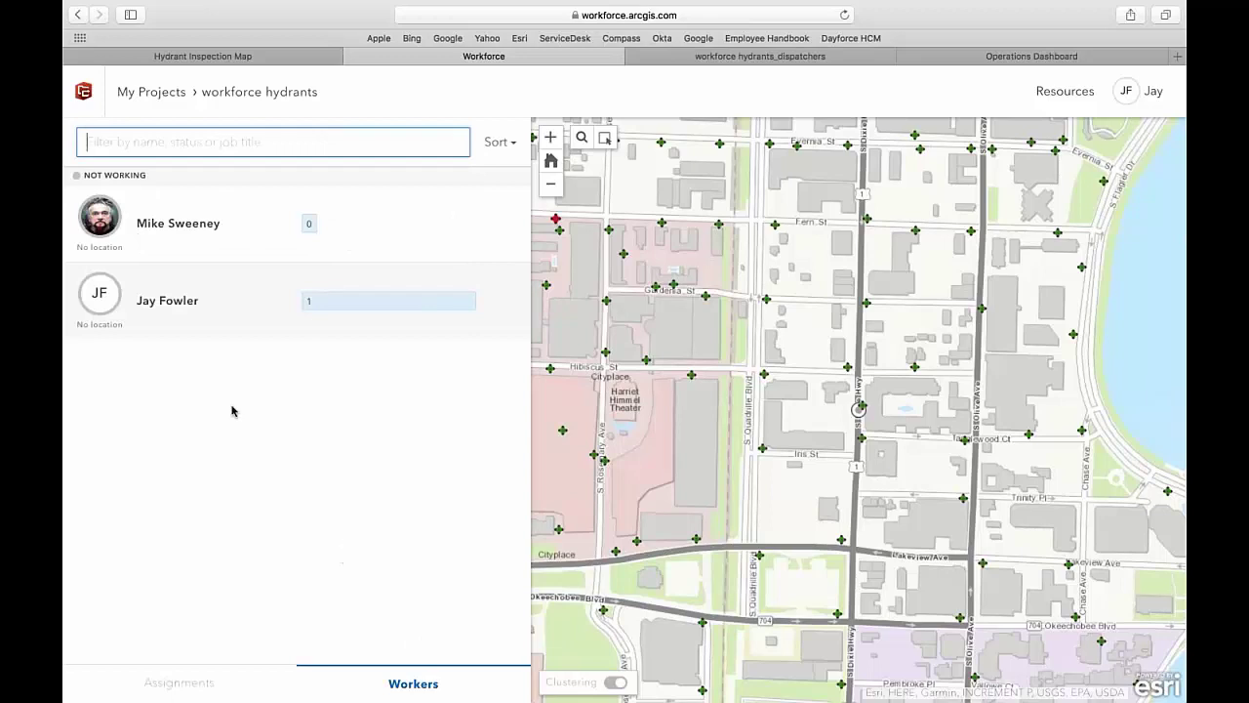
pyautogui.moveTo(388, 301)
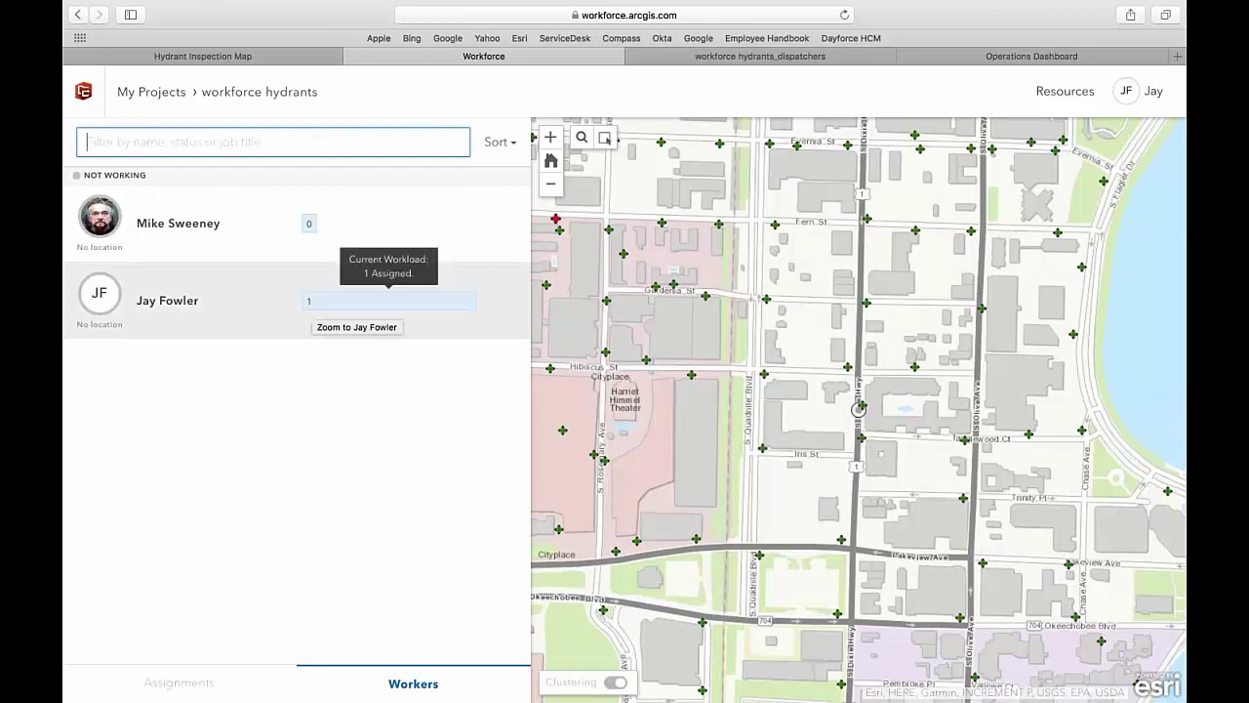
# - Return to the 101-assignment list and zoom the map out two levels
pyautogui.click(177, 680)
pyautogui.click(551, 185)
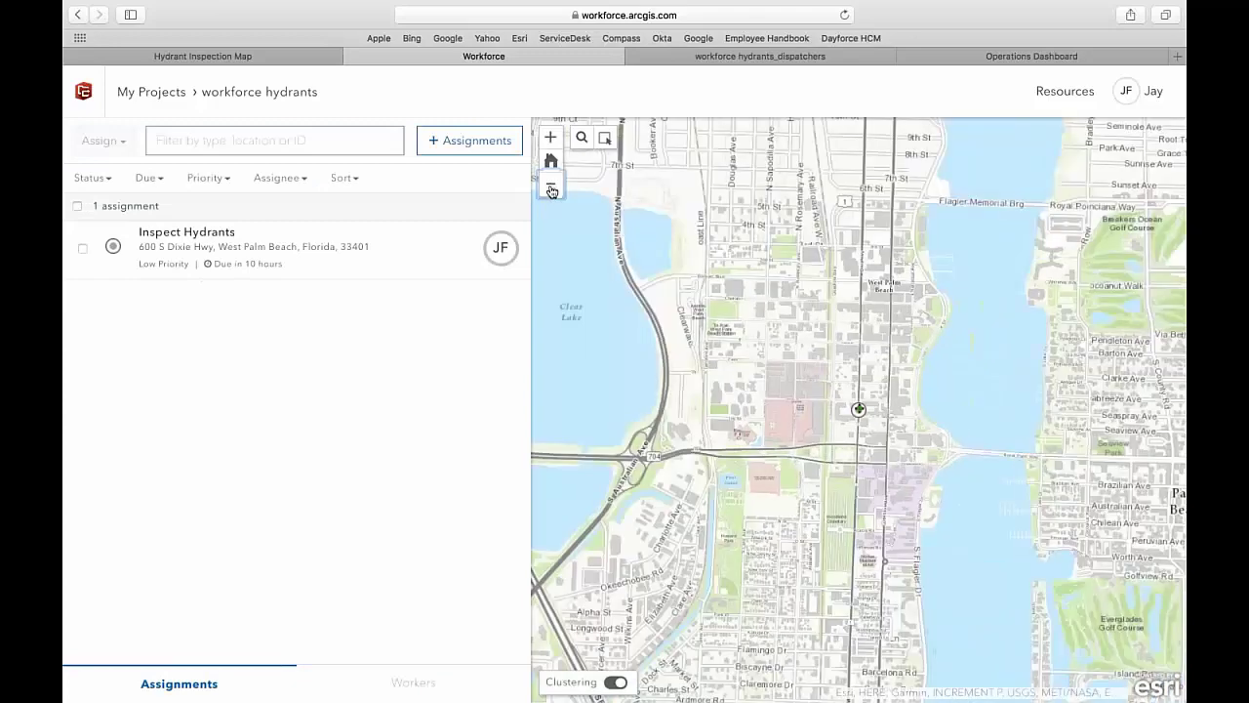
pyautogui.click(551, 185)
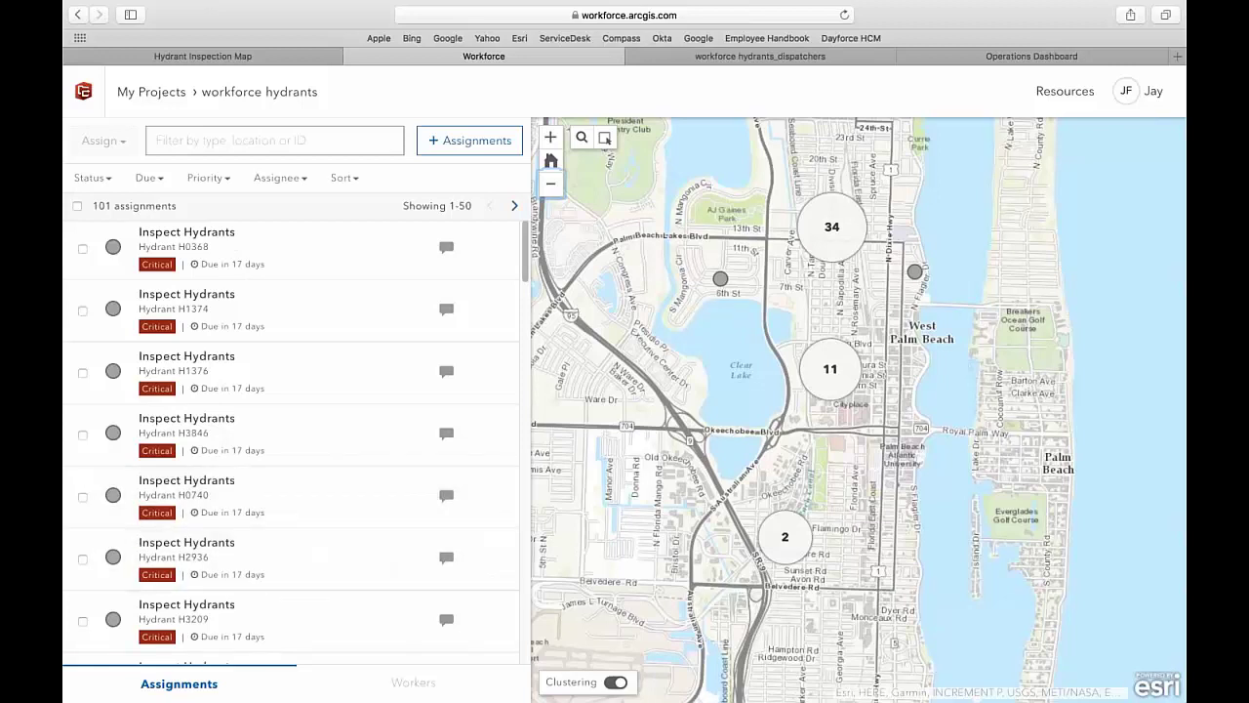
# - Turn Clustering off and pan the map north across downtown West Palm Beach
pyautogui.click(616, 681)
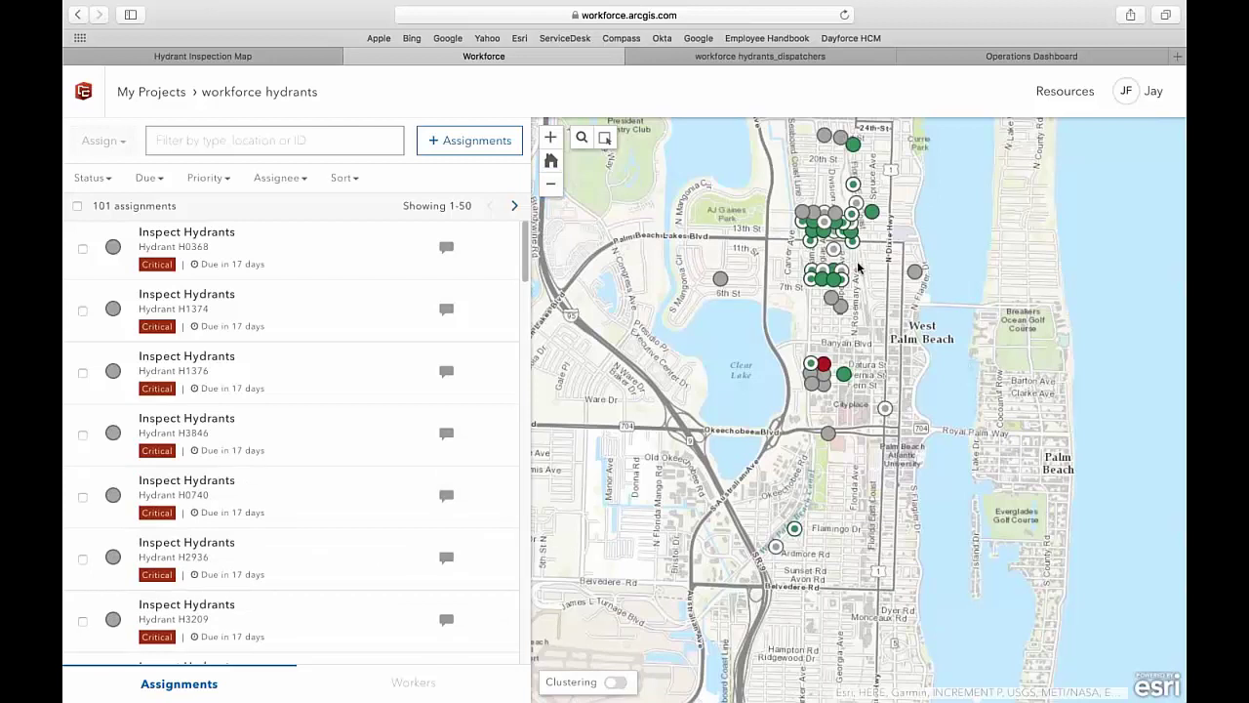
pyautogui.moveTo(856, 273); pyautogui.dragTo(862, 299)
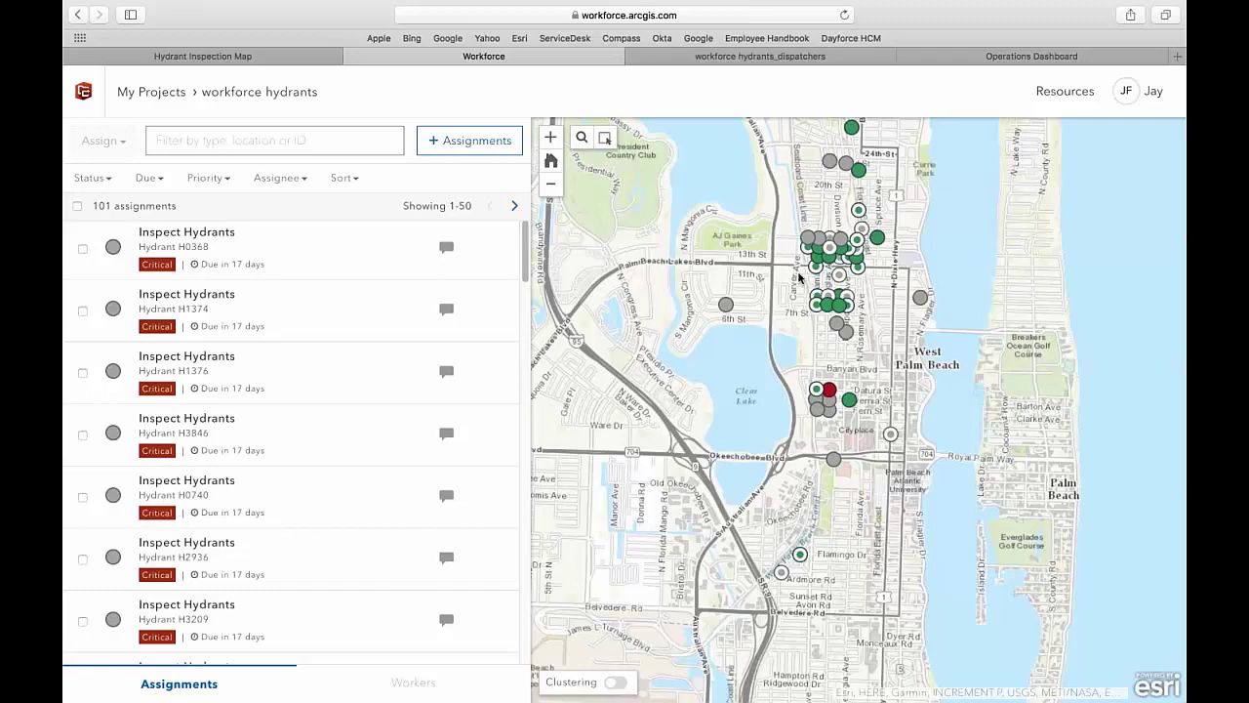
pyautogui.moveTo(798, 256); pyautogui.dragTo(842, 324)
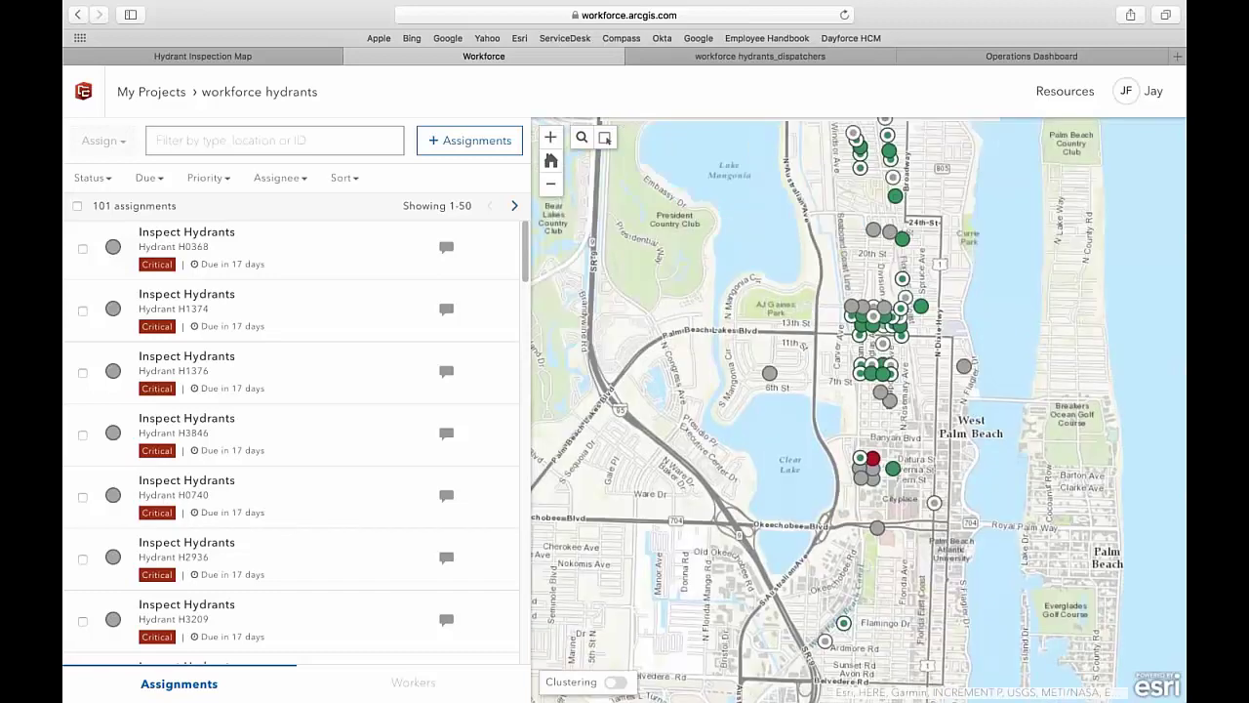
pyautogui.click(581, 138)
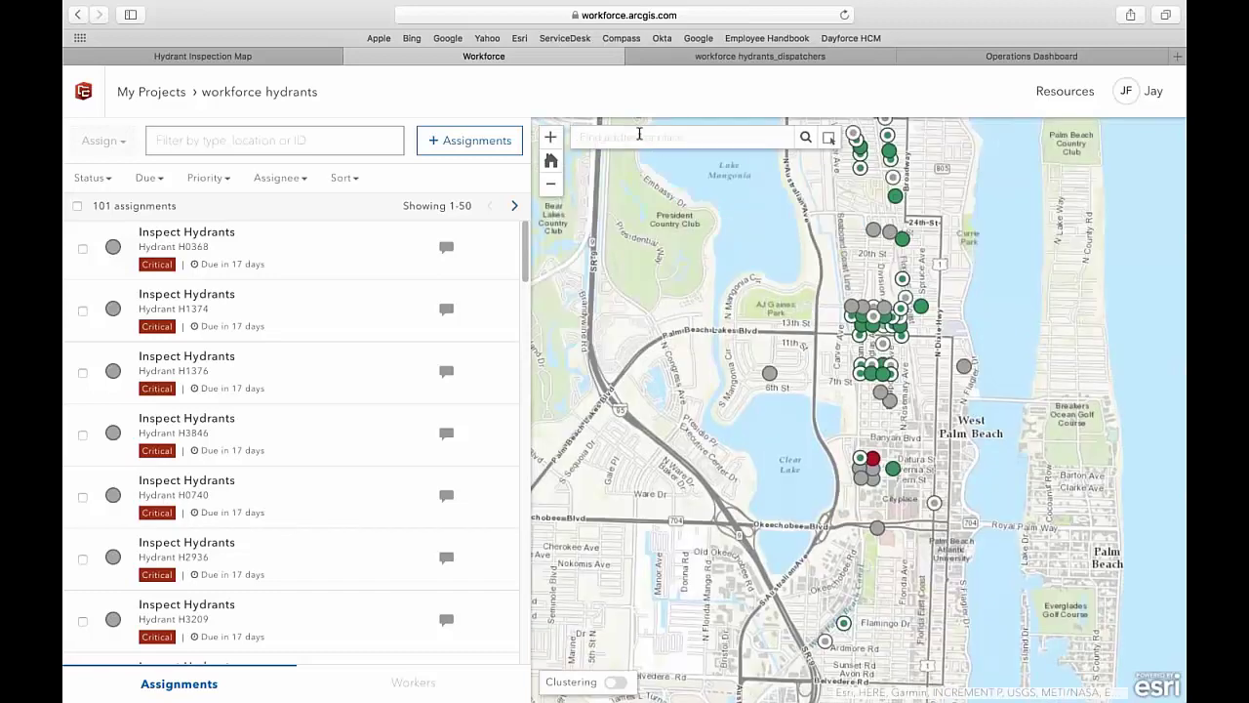
pyautogui.write('900')
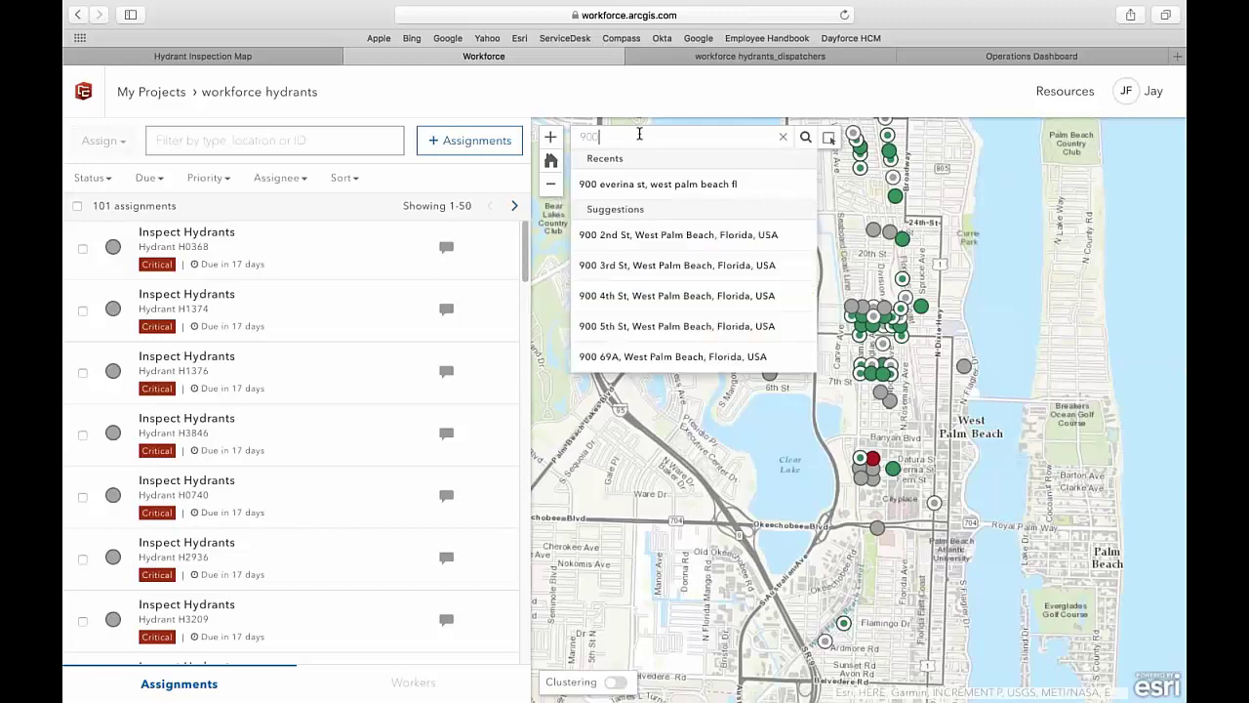
pyautogui.click(660, 183)
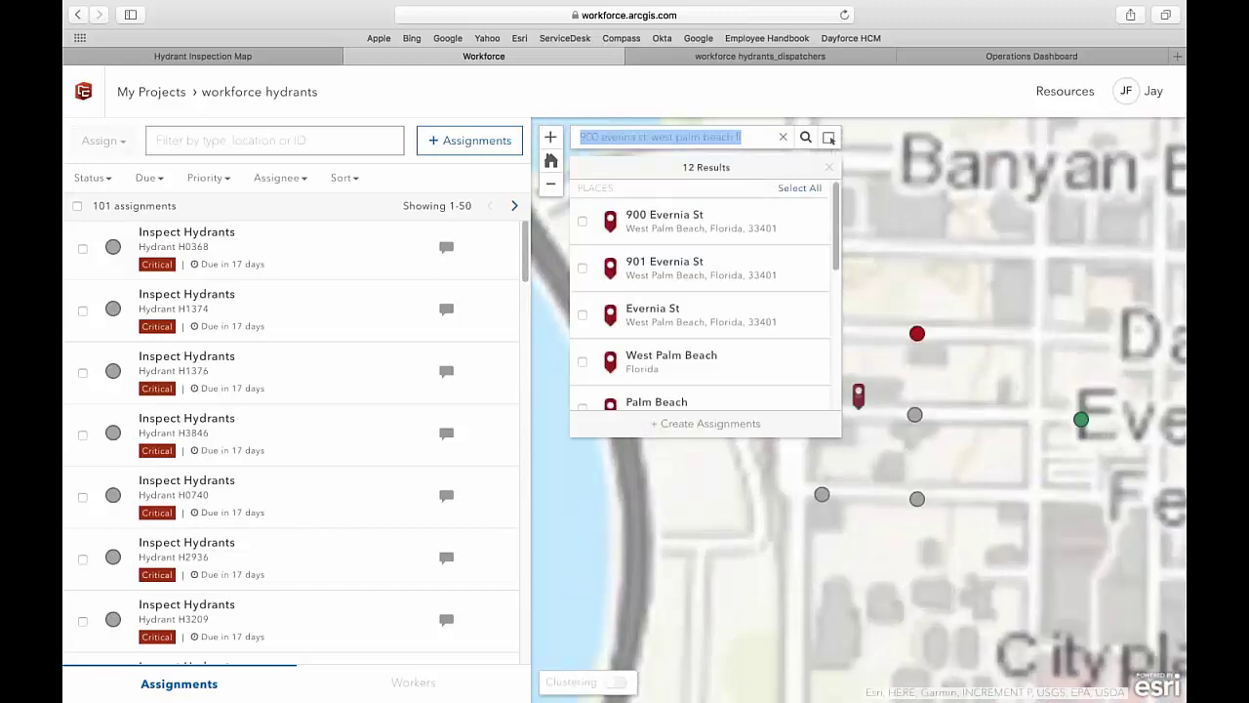
pyautogui.click(828, 167)
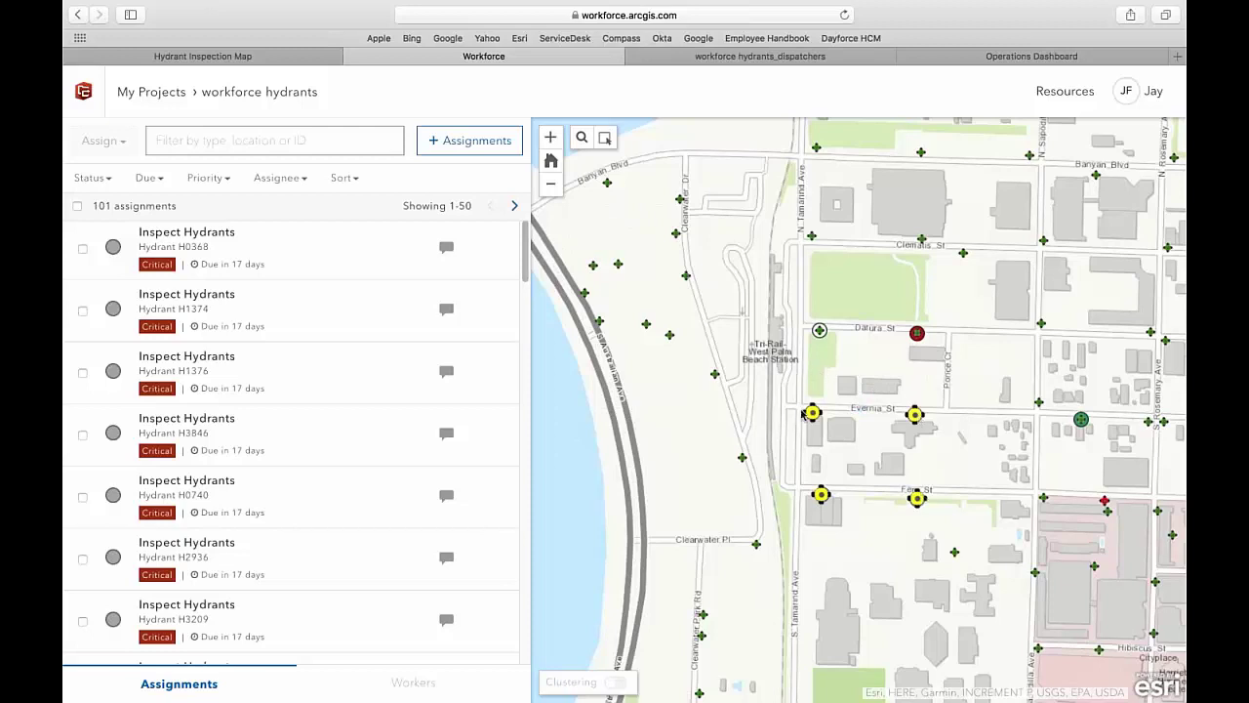
# - Identify features in a rectangle around Evernia St and review hydrant H1376's details
pyautogui.click(605, 137)
pyautogui.moveTo(789, 382); pyautogui.dragTo(943, 538)
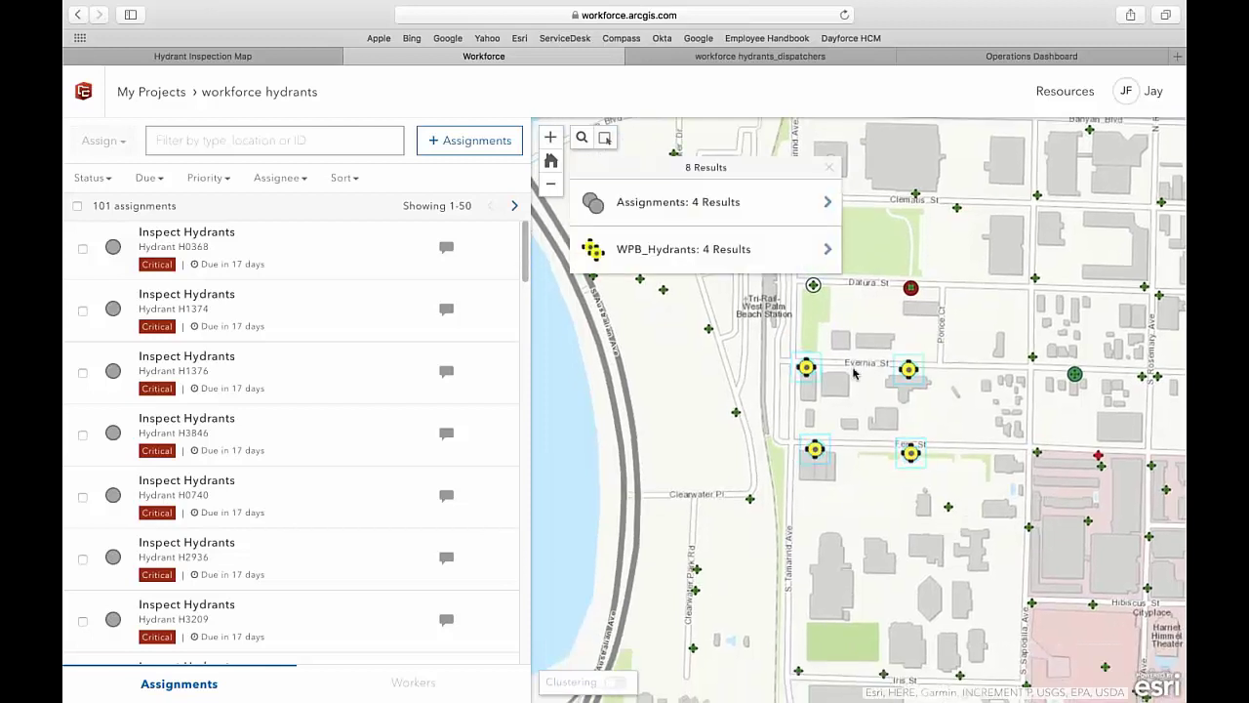
pyautogui.click(711, 250)
pyautogui.click(709, 235)
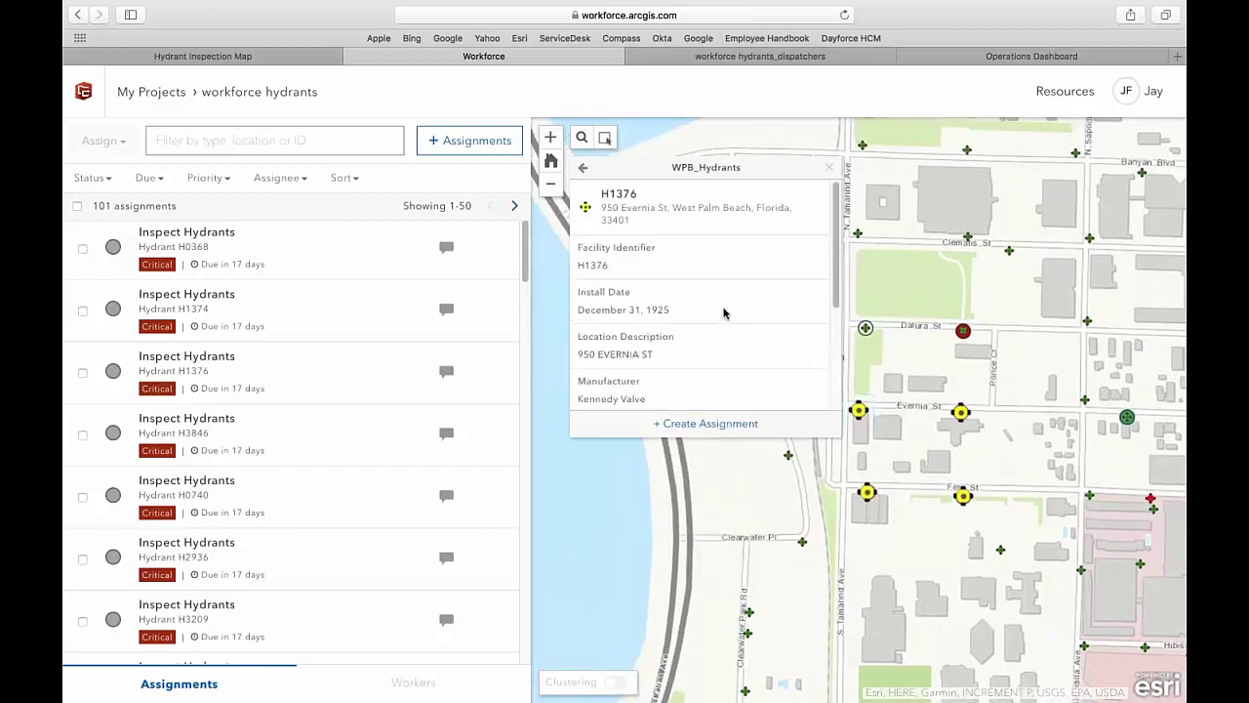
pyautogui.click(583, 167)
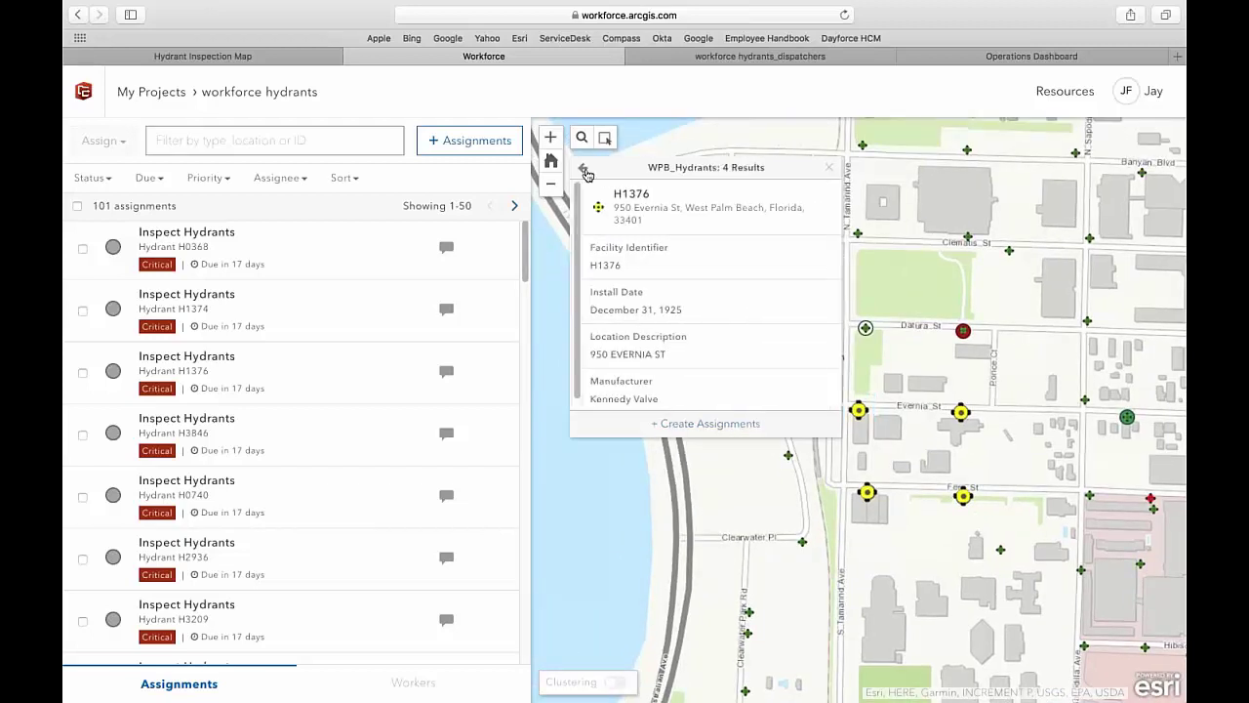
pyautogui.click(582, 167)
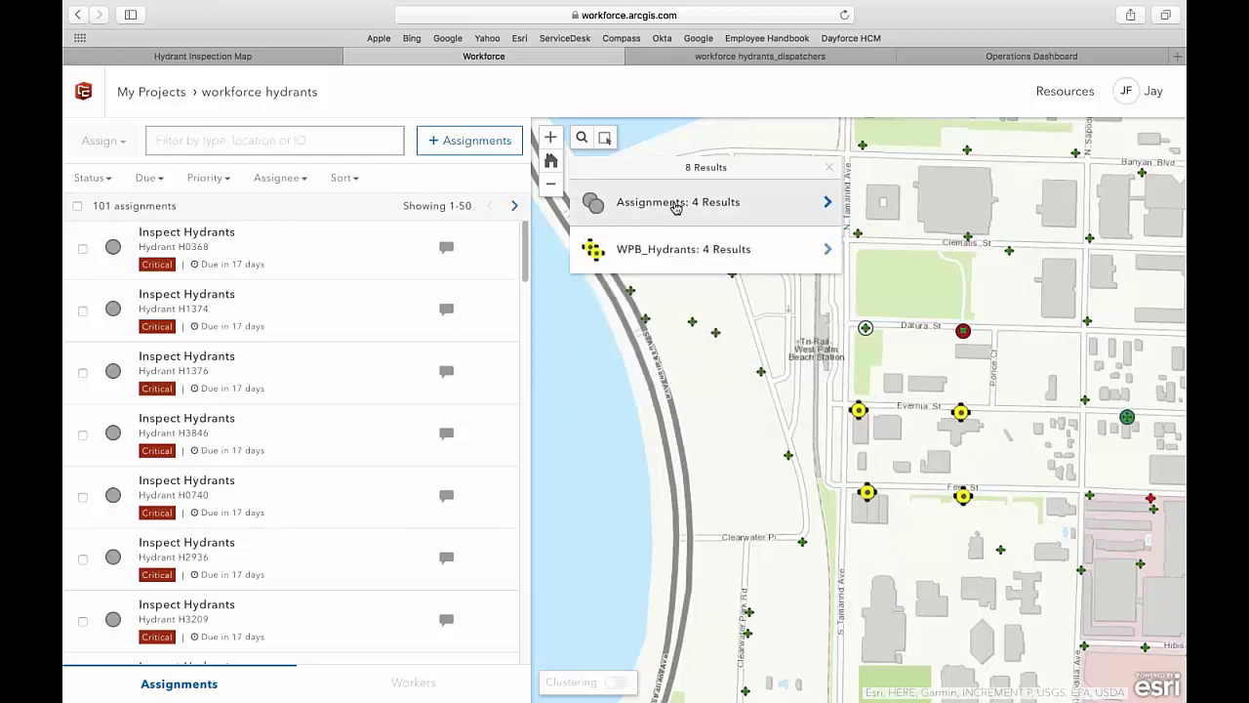
# - Select all four found assignments (H0368, H1374, H1376, H3846) and list workers to assign
pyautogui.click(678, 205)
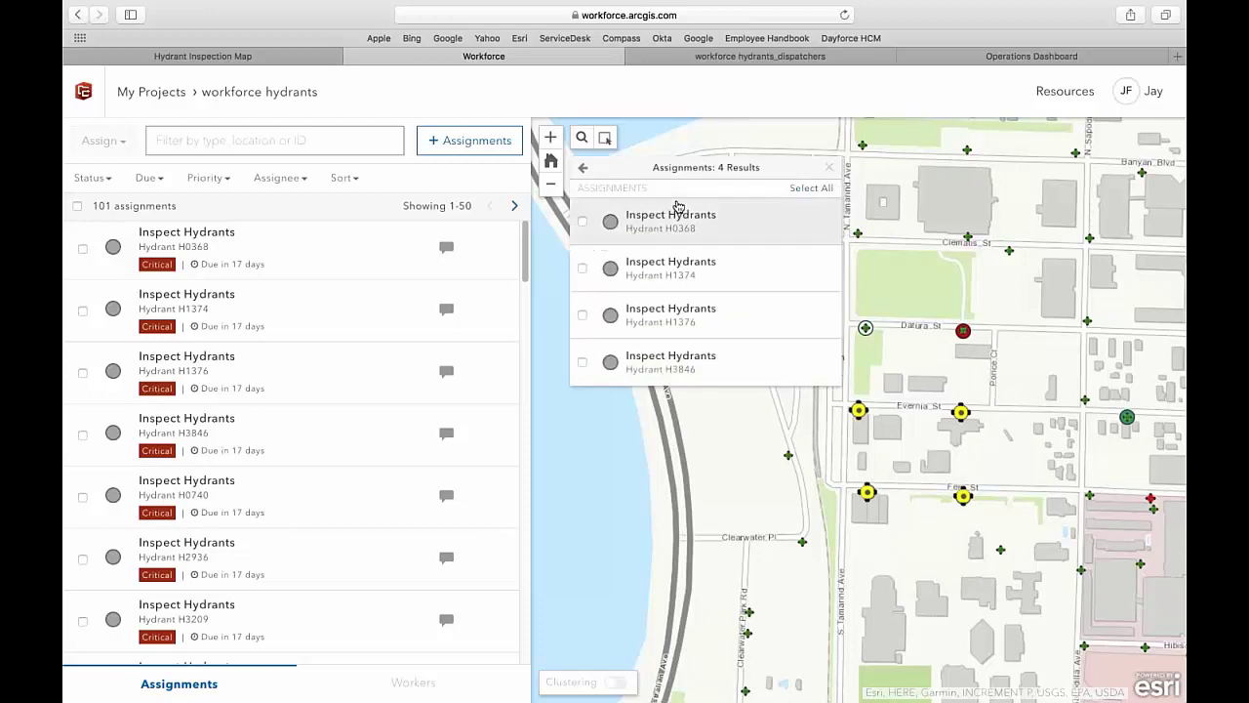
pyautogui.click(800, 189)
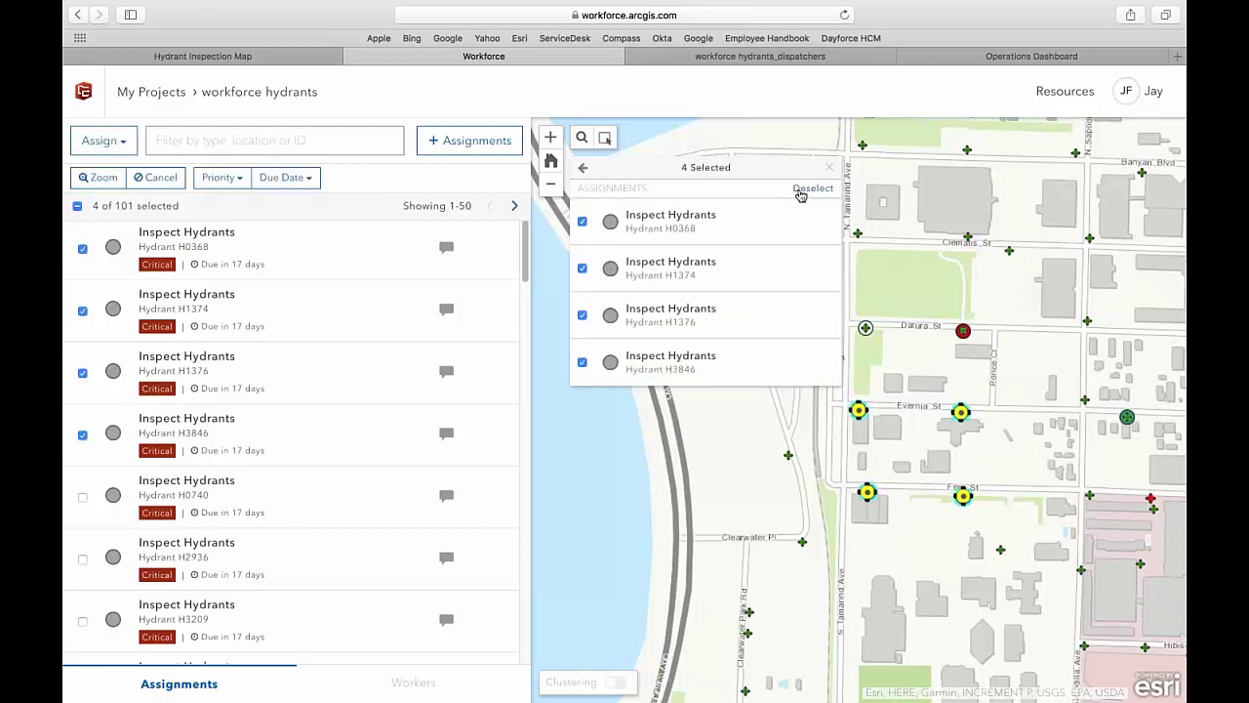
pyautogui.click(101, 141)
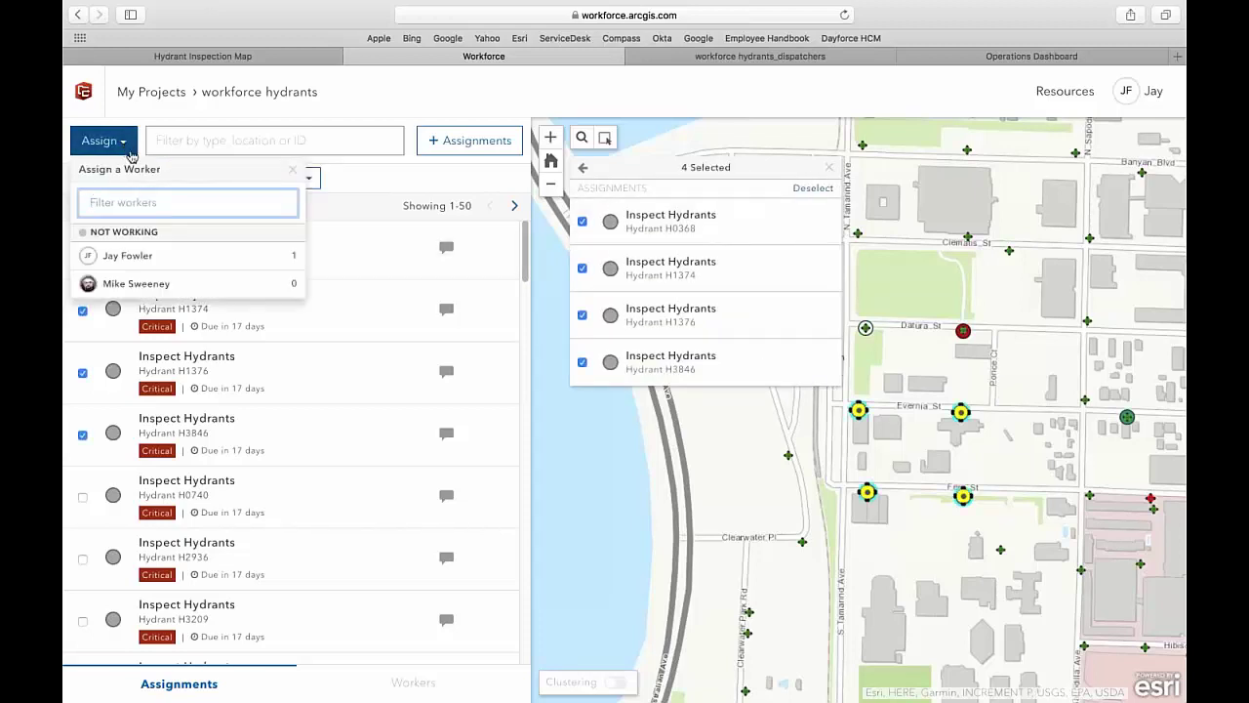
# - Assign the four inspections to the field worker, confirm a workload of 4, then switch to ArcGIS Pro
pyautogui.click(137, 284)
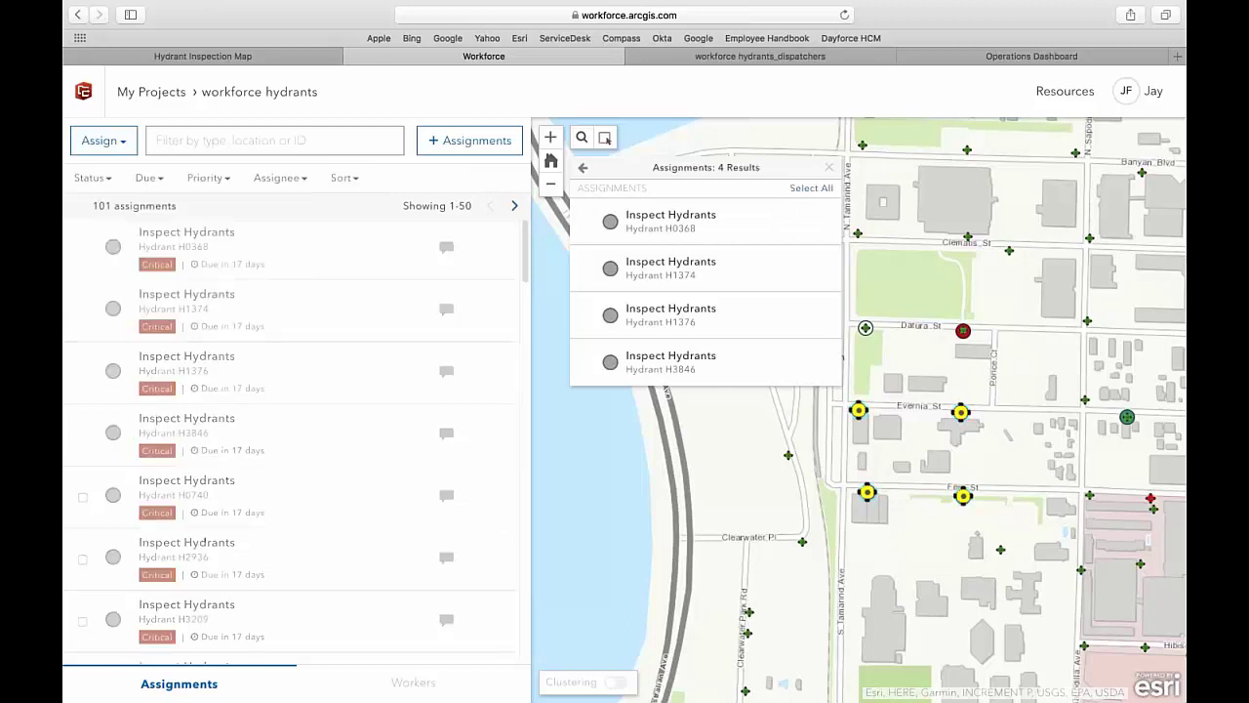
pyautogui.click(433, 684)
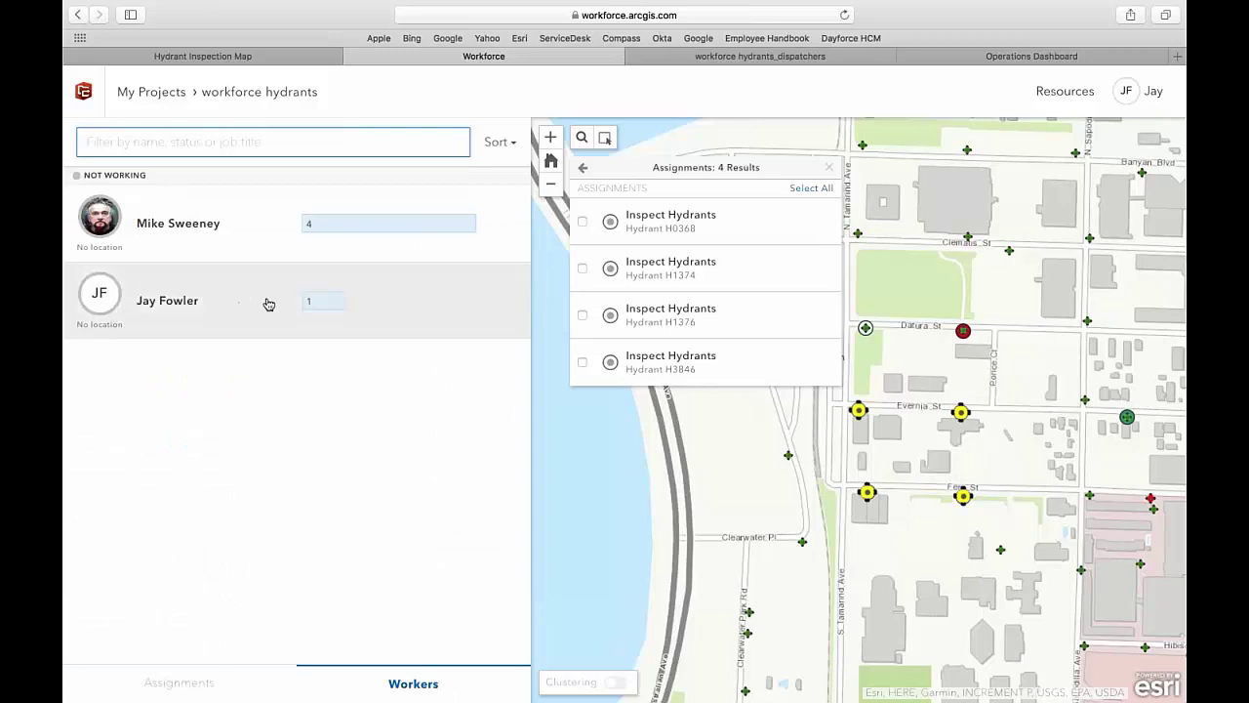
pyautogui.moveTo(304, 234)
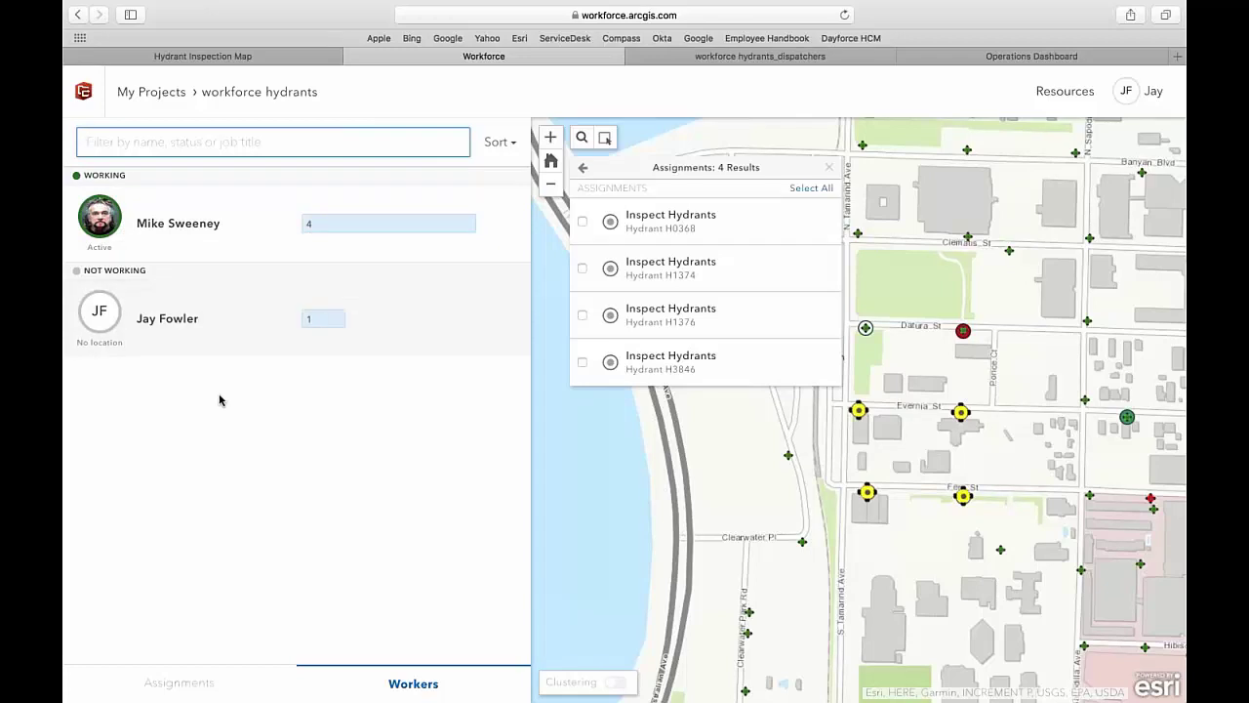
pyautogui.hotkey('ctrl', 'Left')
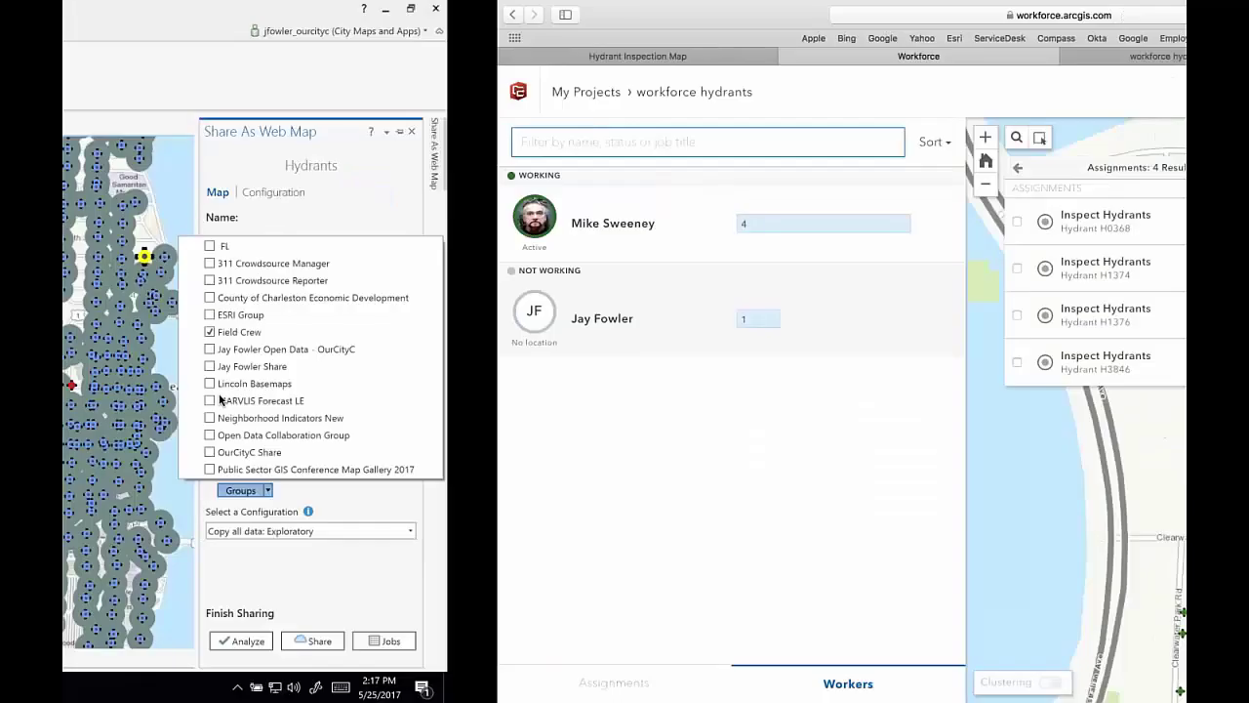
# - Switch from the ArcGIS Pro desktop to the Mac desktop mirroring the iPad
pyautogui.hotkey('ctrl', 'Left')
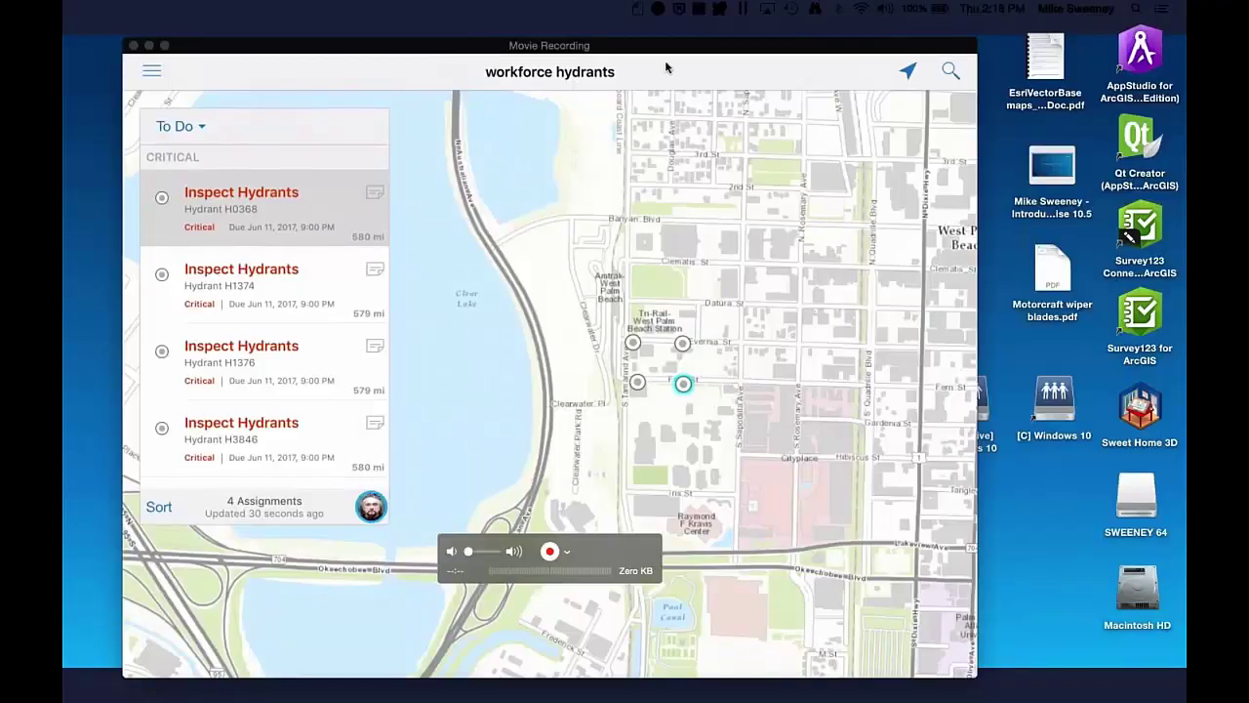
# - Bring the QuickTime iPad mirror window forward, enlarge it, and make it full screen
pyautogui.click(667, 65)
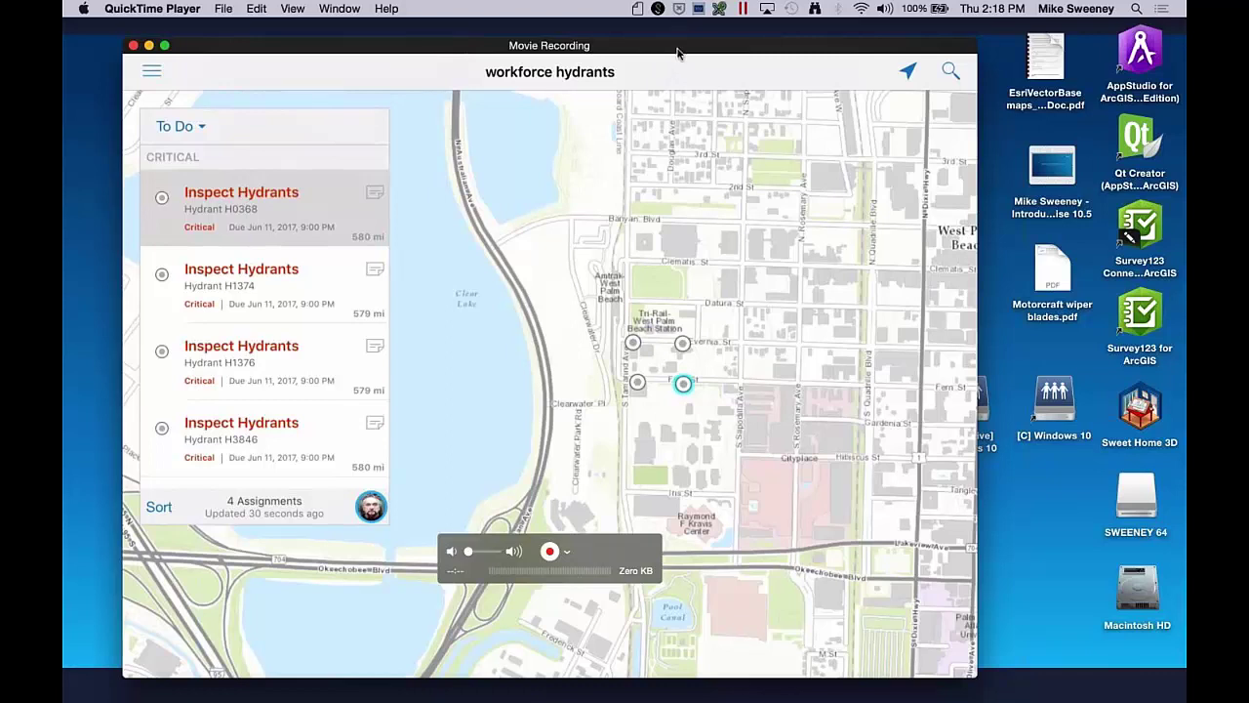
pyautogui.doubleClick(677, 51)
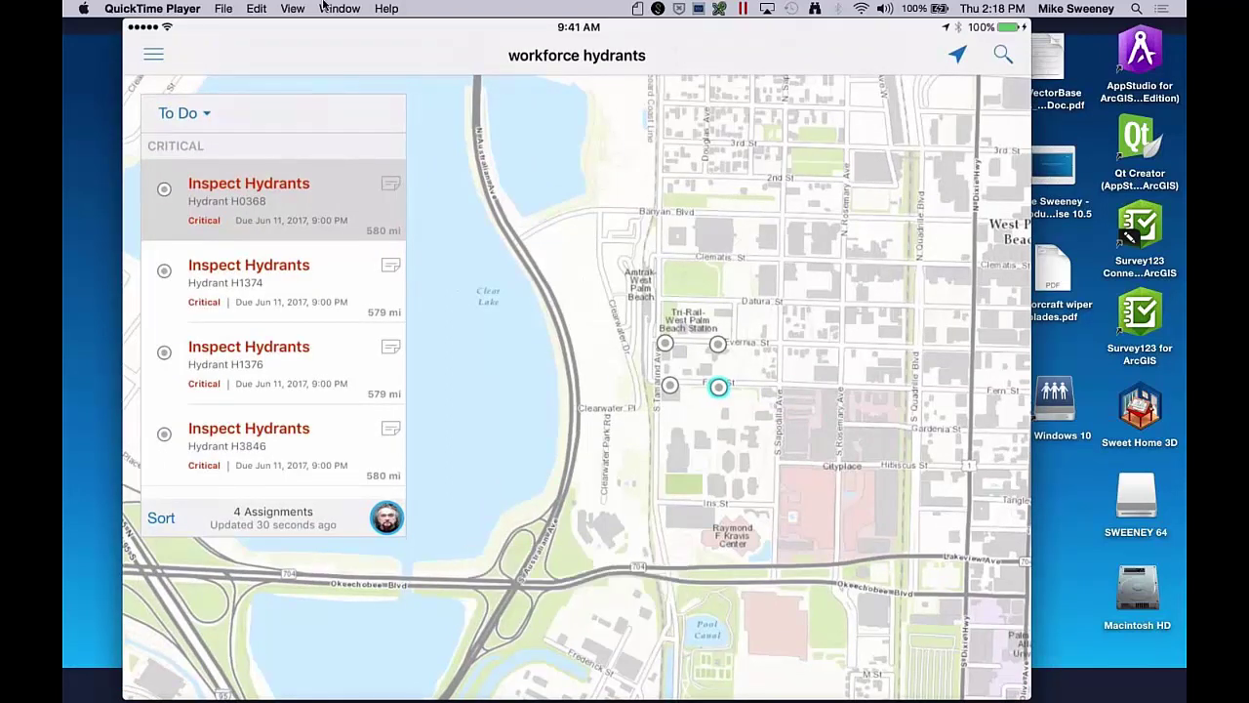
pyautogui.click(164, 26)
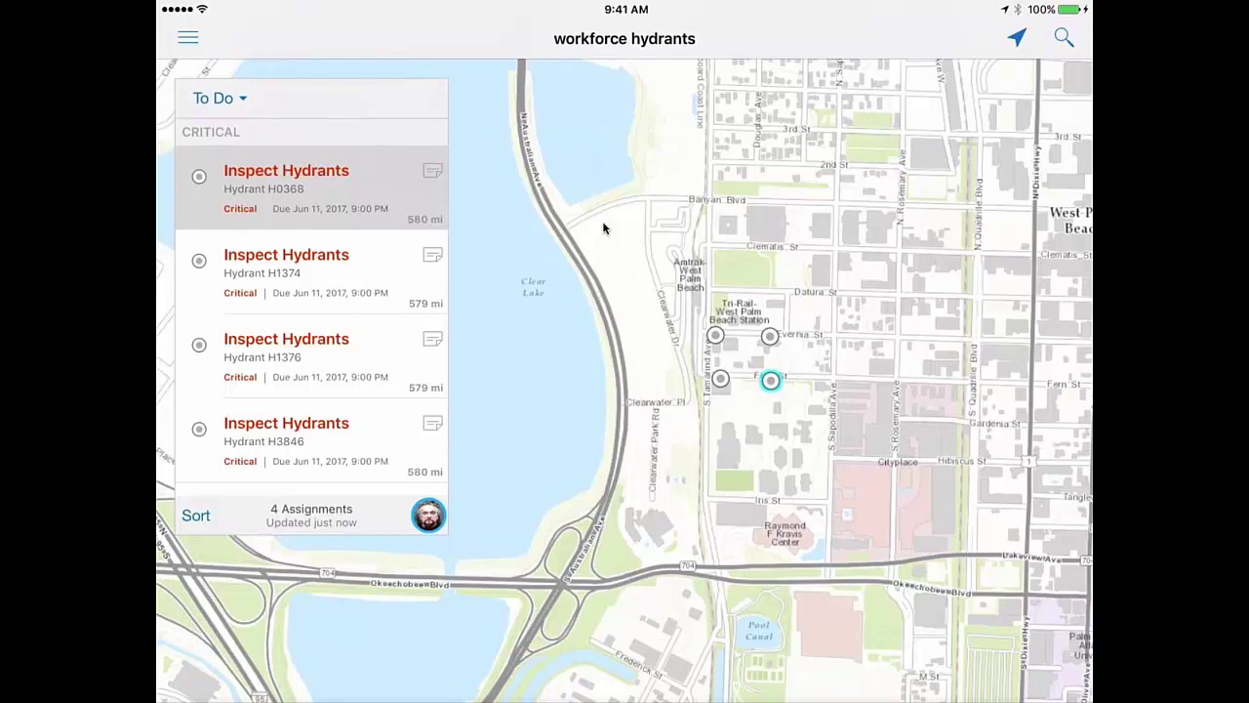
# - Open hydrant H0368's inspection details and zoom the map to it on Fern St
pyautogui.click(303, 198)
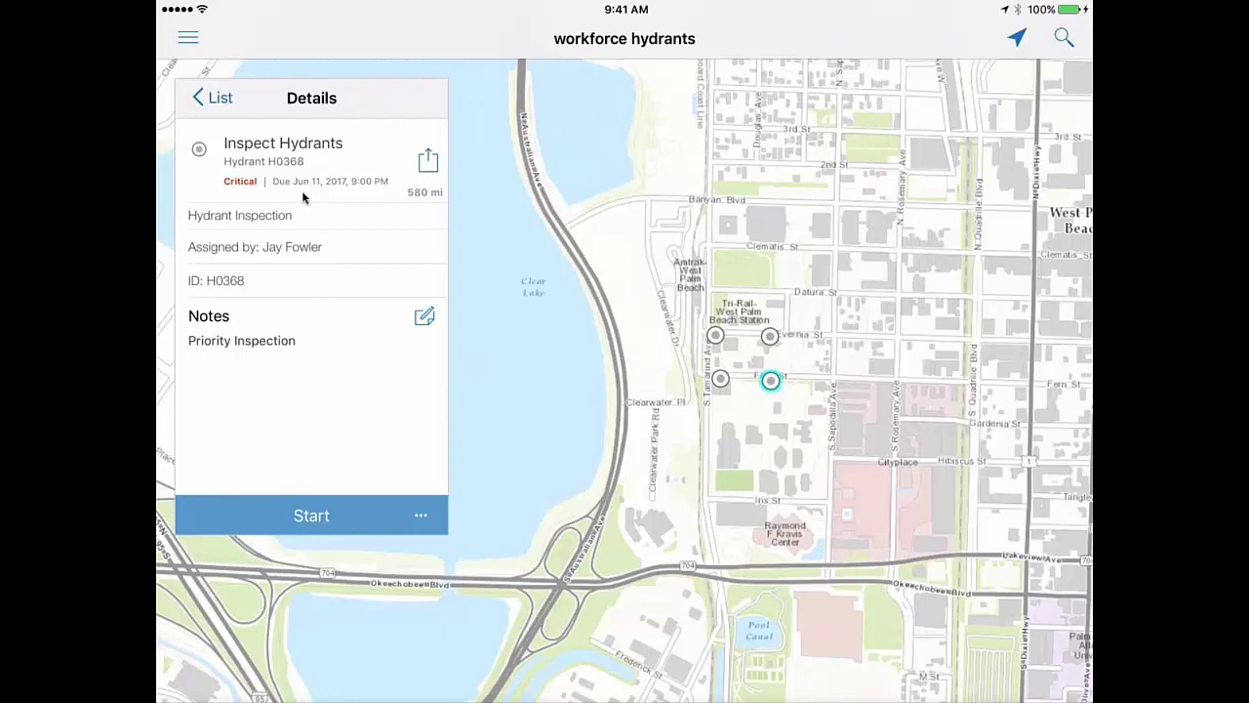
pyautogui.click(302, 198)
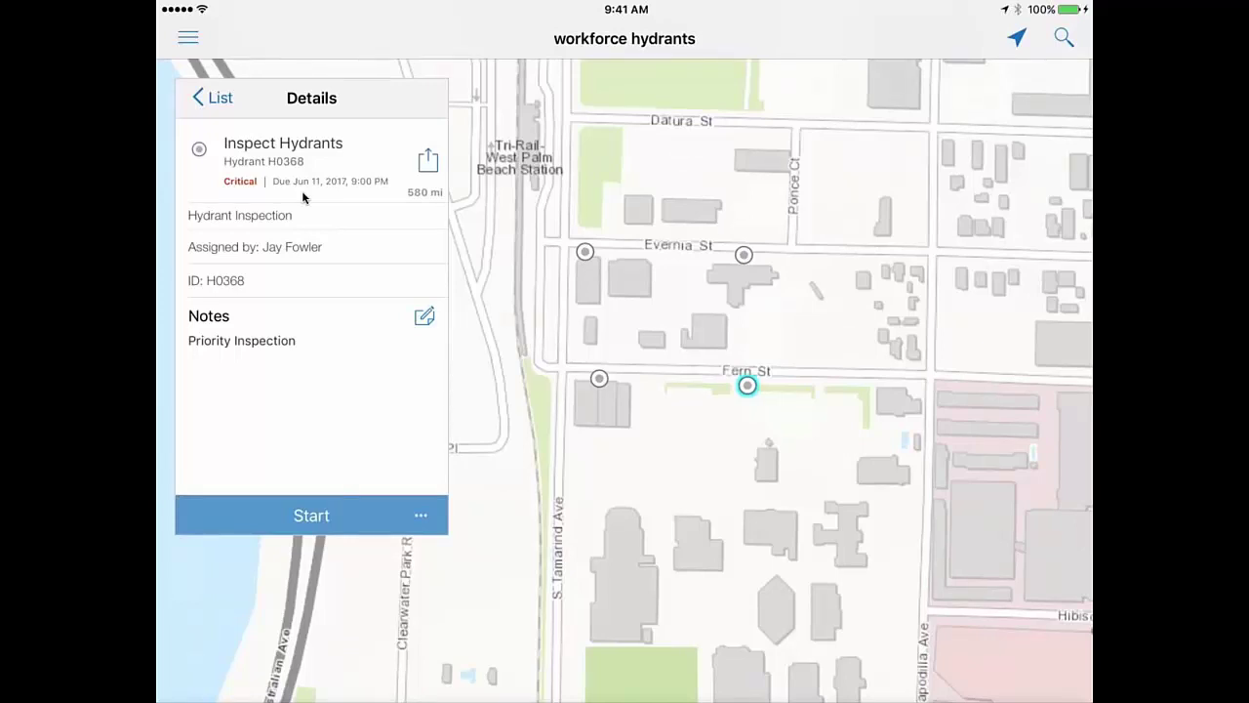
# - Bring up the assignment's options to navigate to hydrant H0368
pyautogui.click(428, 161)
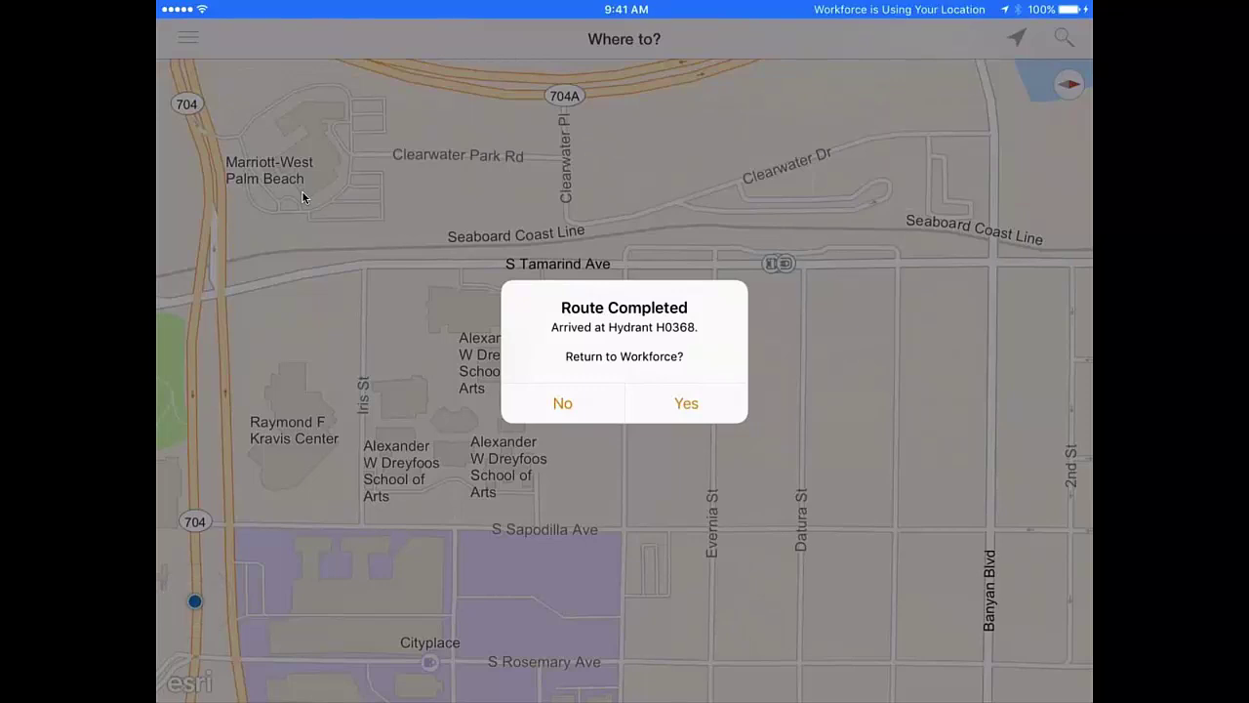
# - Return from Navigator to H0368 in Workforce and bring up the Navigate and Collect at Assignment choices
pyautogui.press('Return')
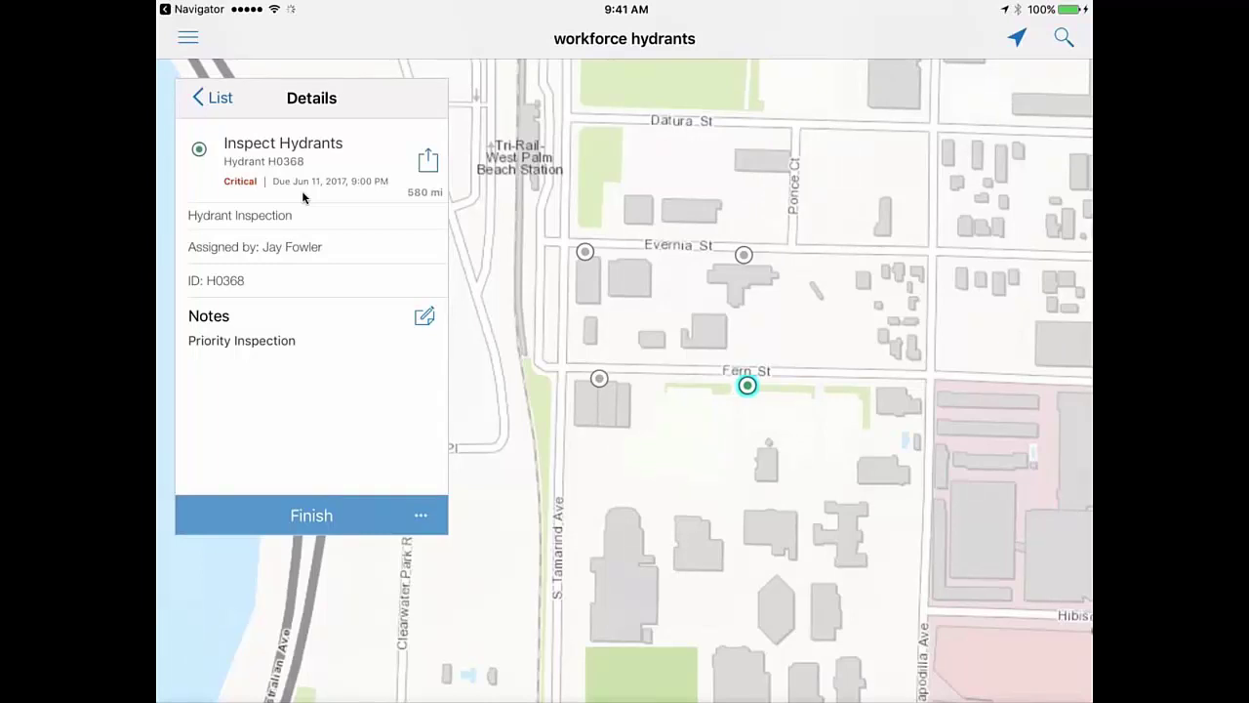
pyautogui.click(428, 160)
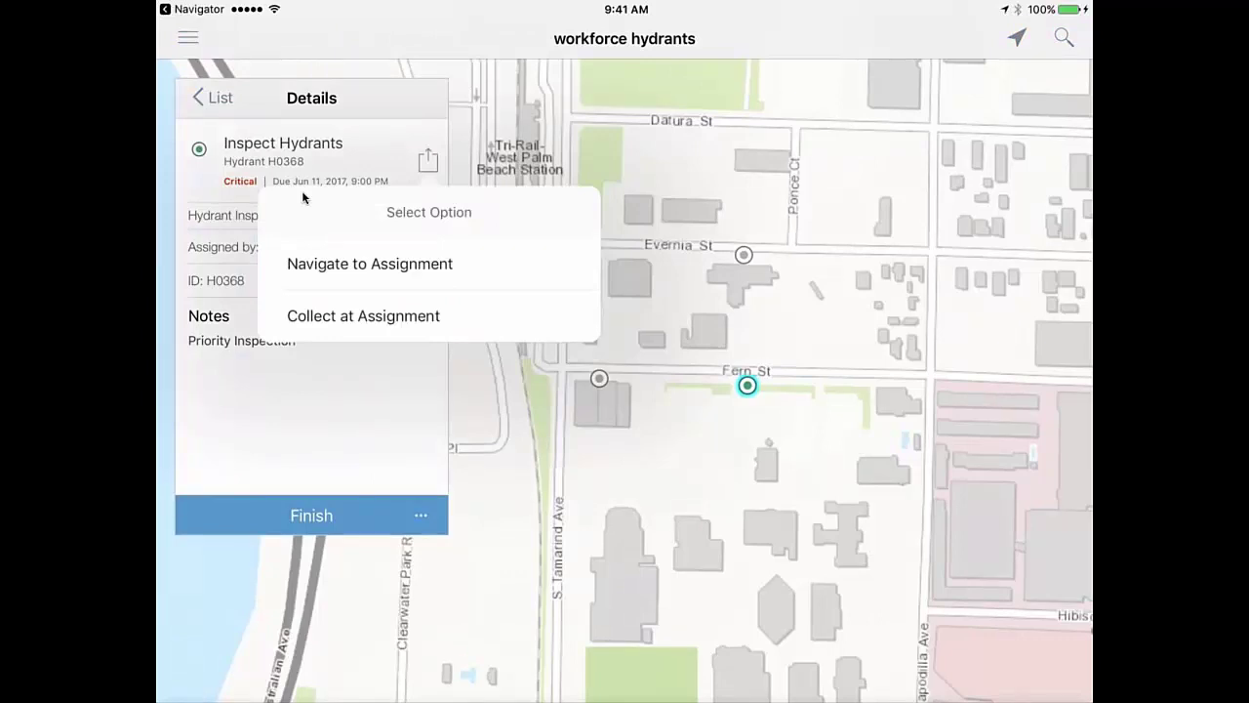
# - Collect at the H0368 assignment and view the six HydrantMaintenanceInspection records under WPB_Hydrants
pyautogui.click(363, 316)
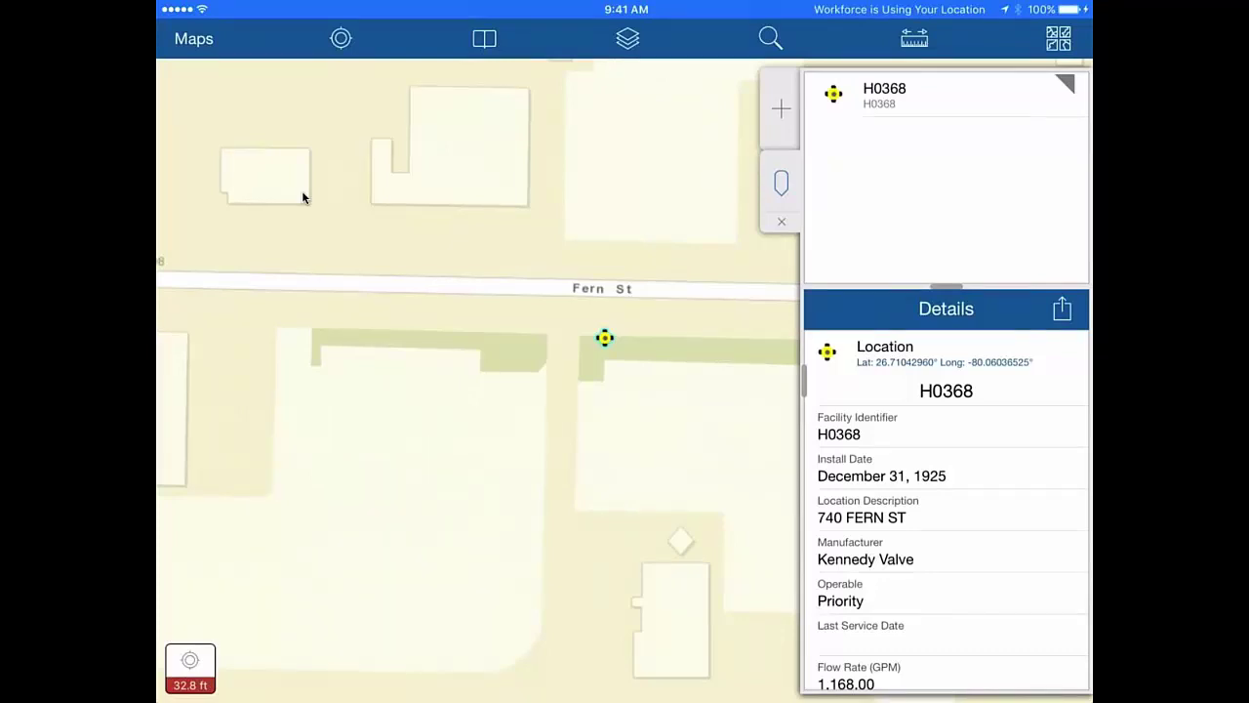
pyautogui.scroll(-3, 946, 517)
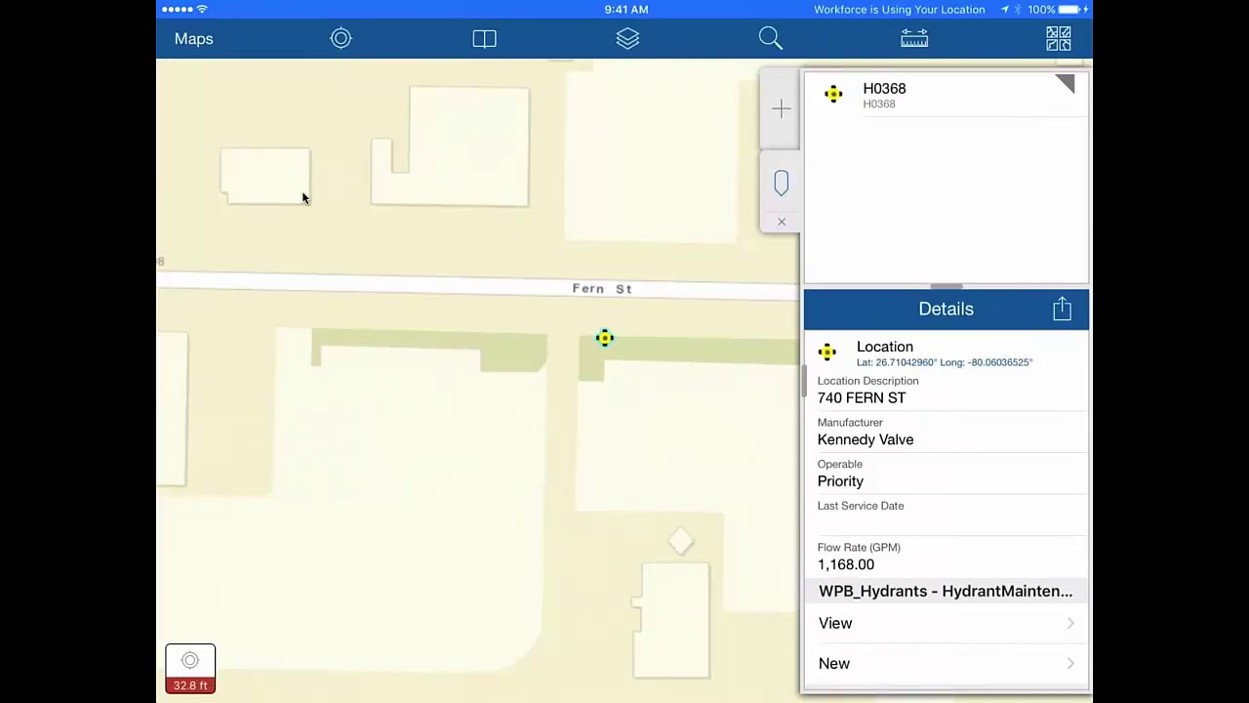
pyautogui.scroll(-1, 947, 527)
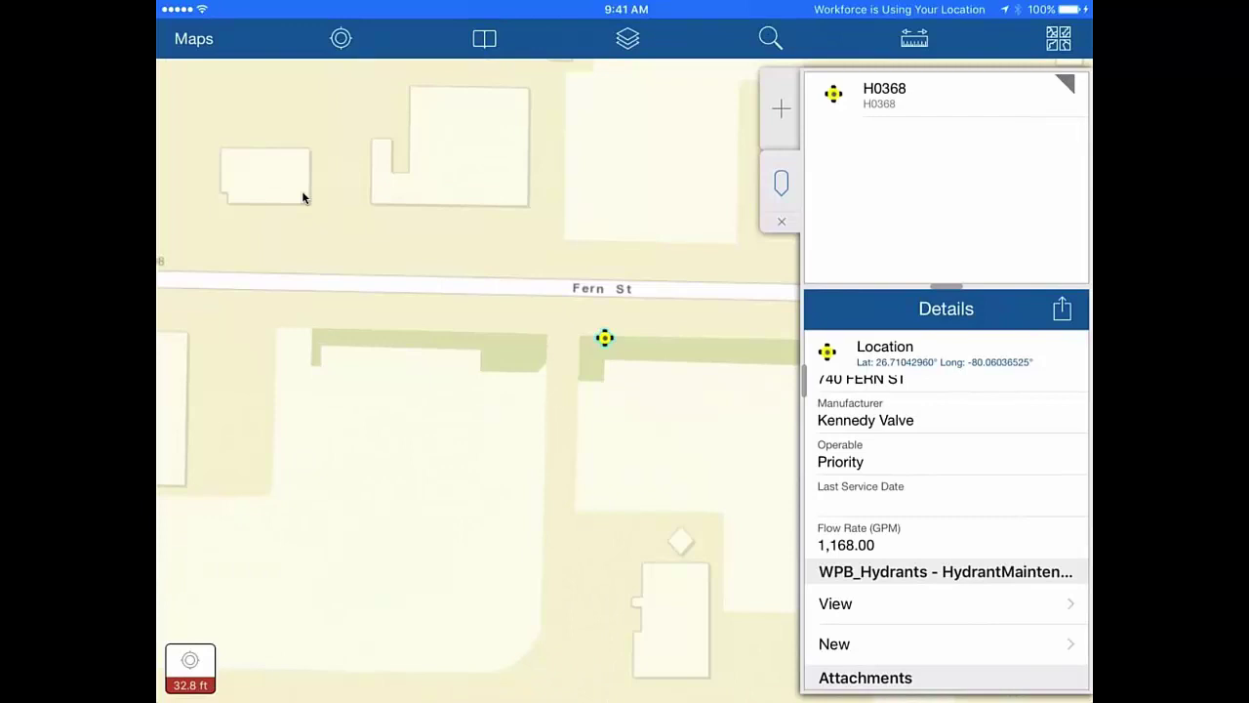
pyautogui.click(879, 603)
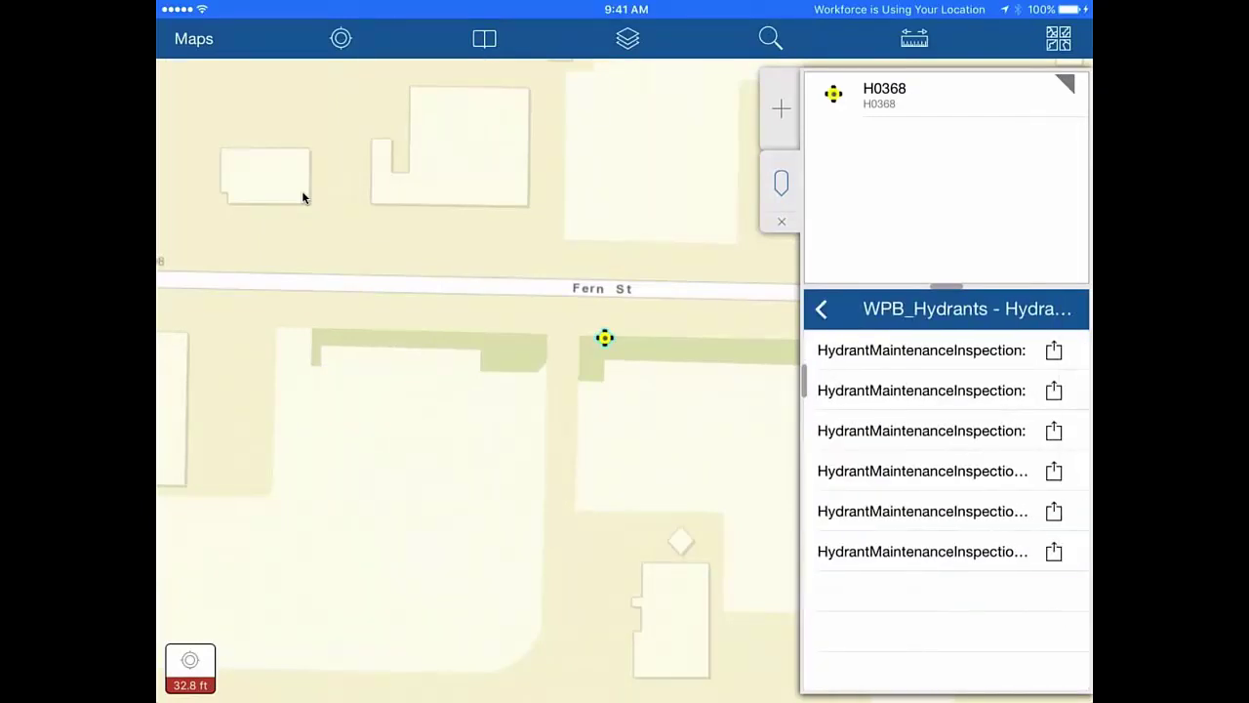
# - Review the sixth H0368 inspection record, then return to the records list
pyautogui.click(922, 552)
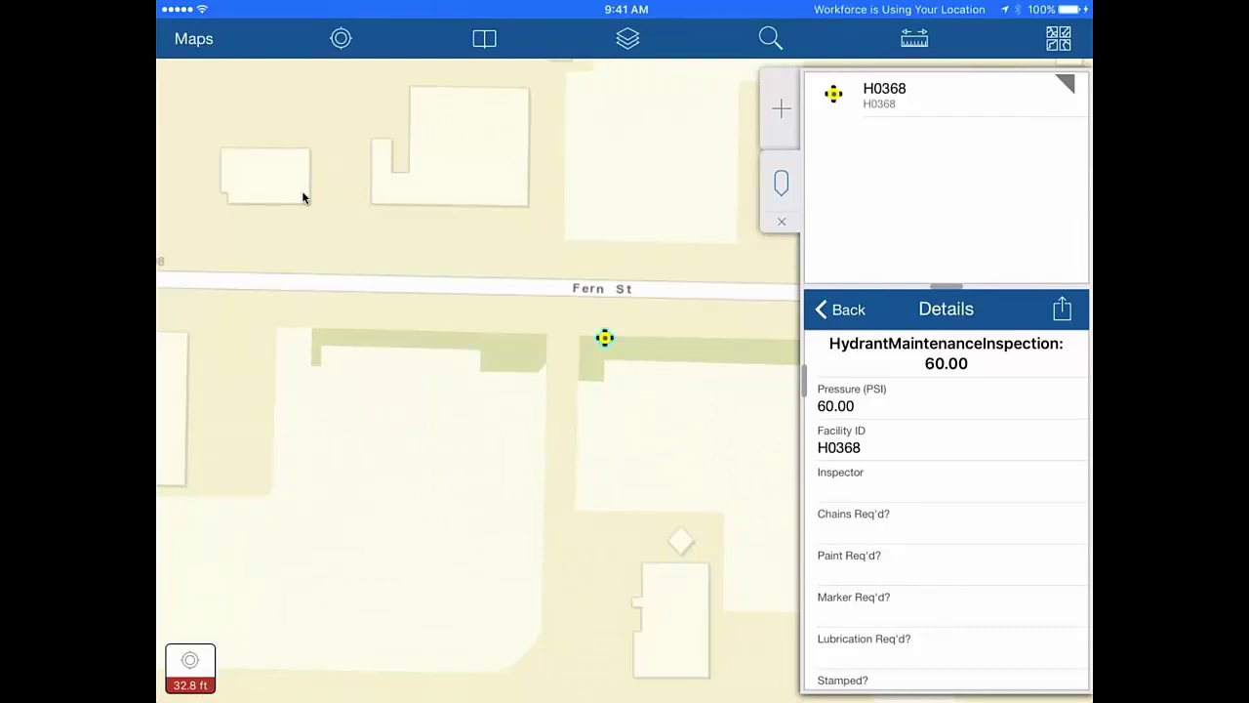
pyautogui.scroll(-4, 946, 507)
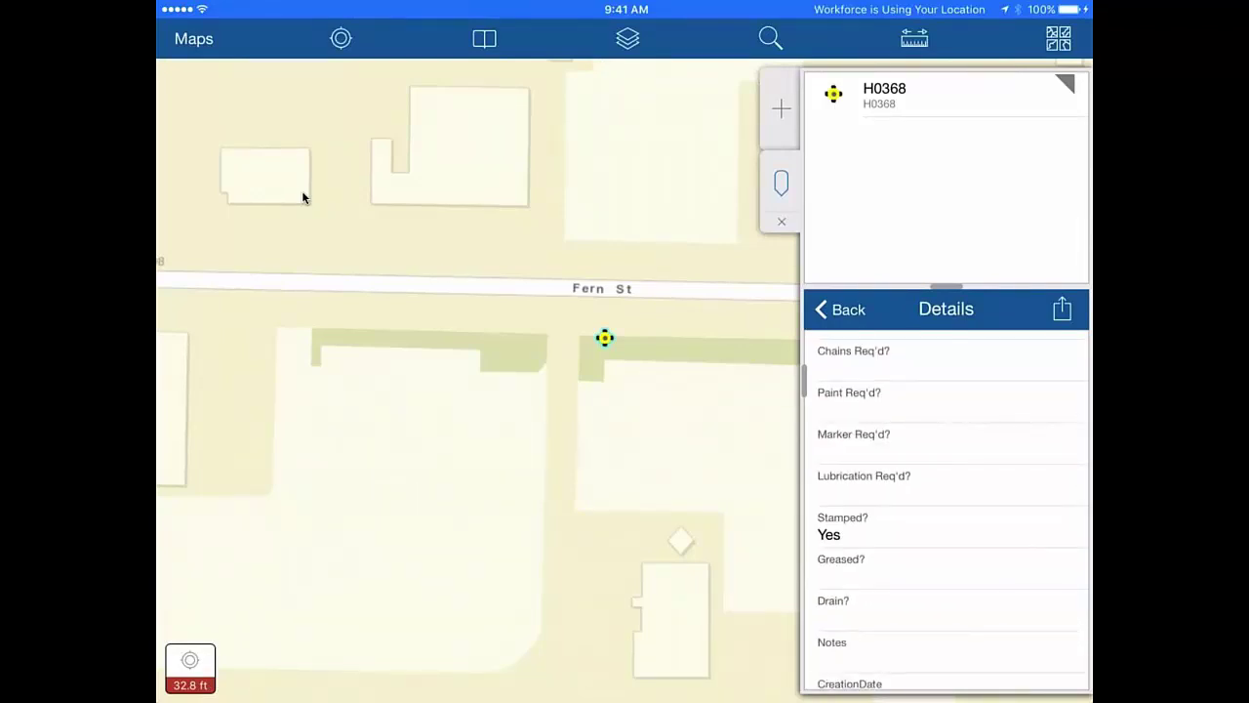
pyautogui.click(839, 309)
# - Check the third and fourth records' edit options, then open kennedy-maint-manual.pdf from the hydrant details
pyautogui.click(1054, 430)
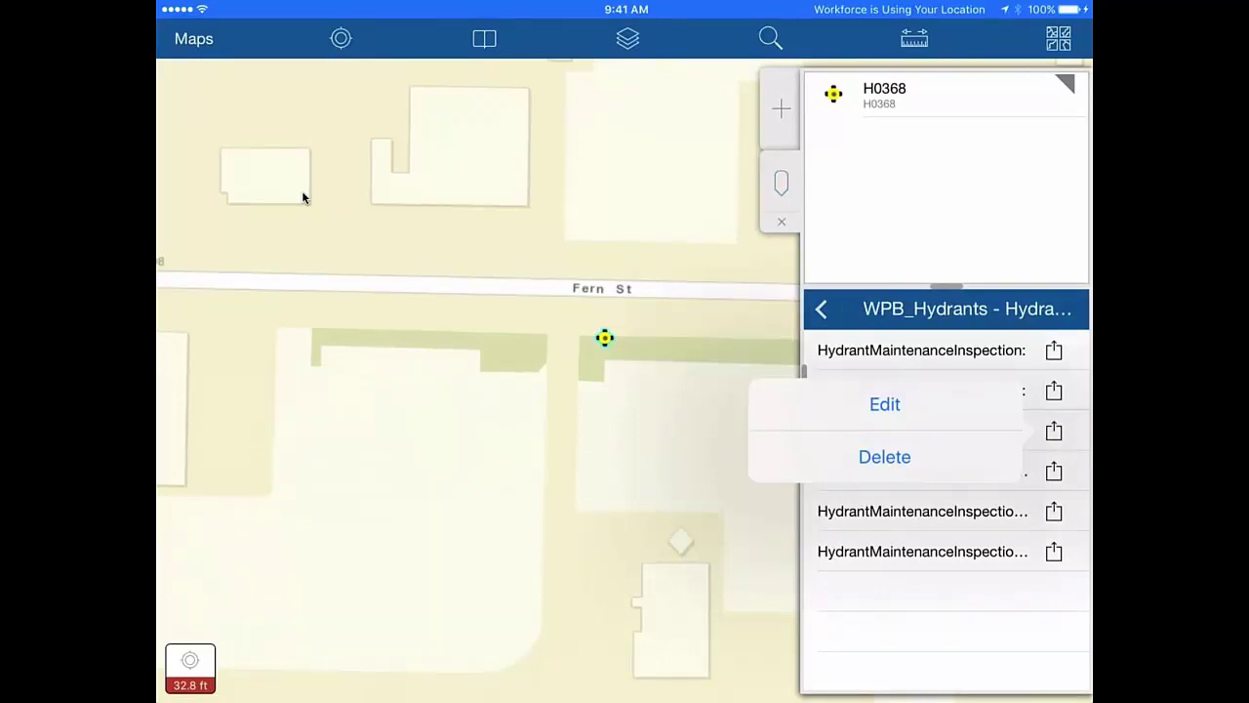
pyautogui.click(1054, 471)
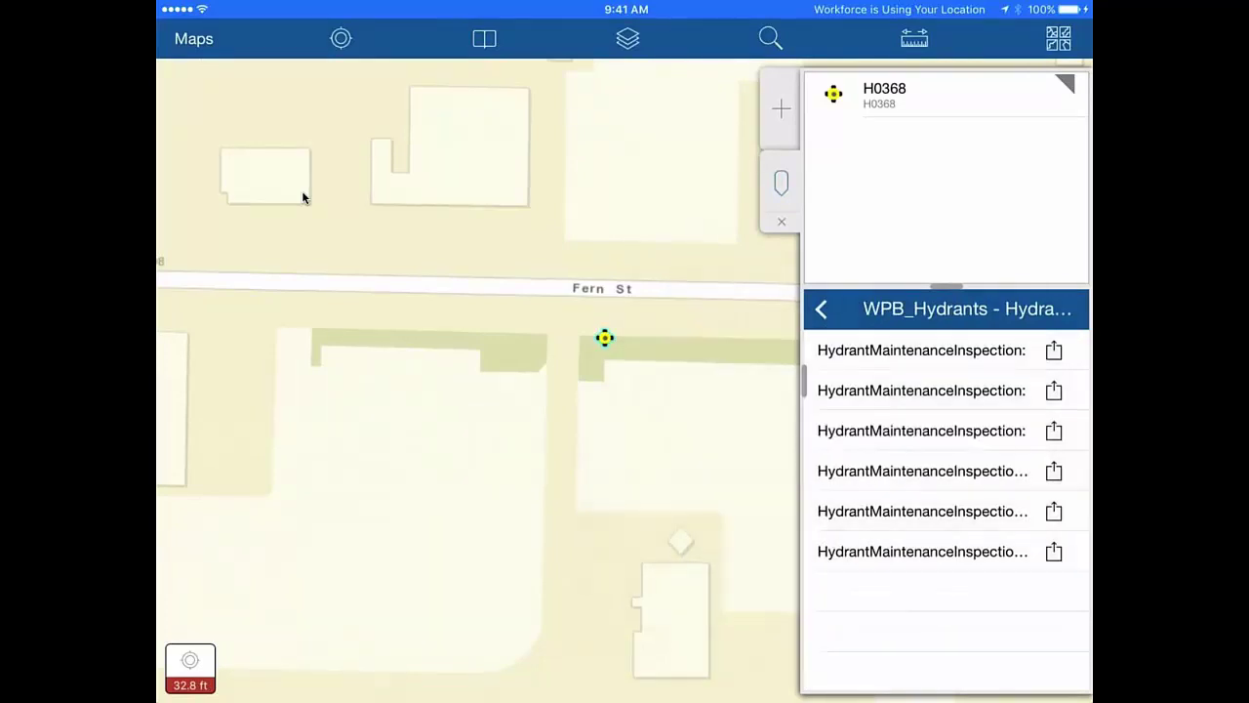
pyautogui.click(1054, 471)
pyautogui.click(302, 197)
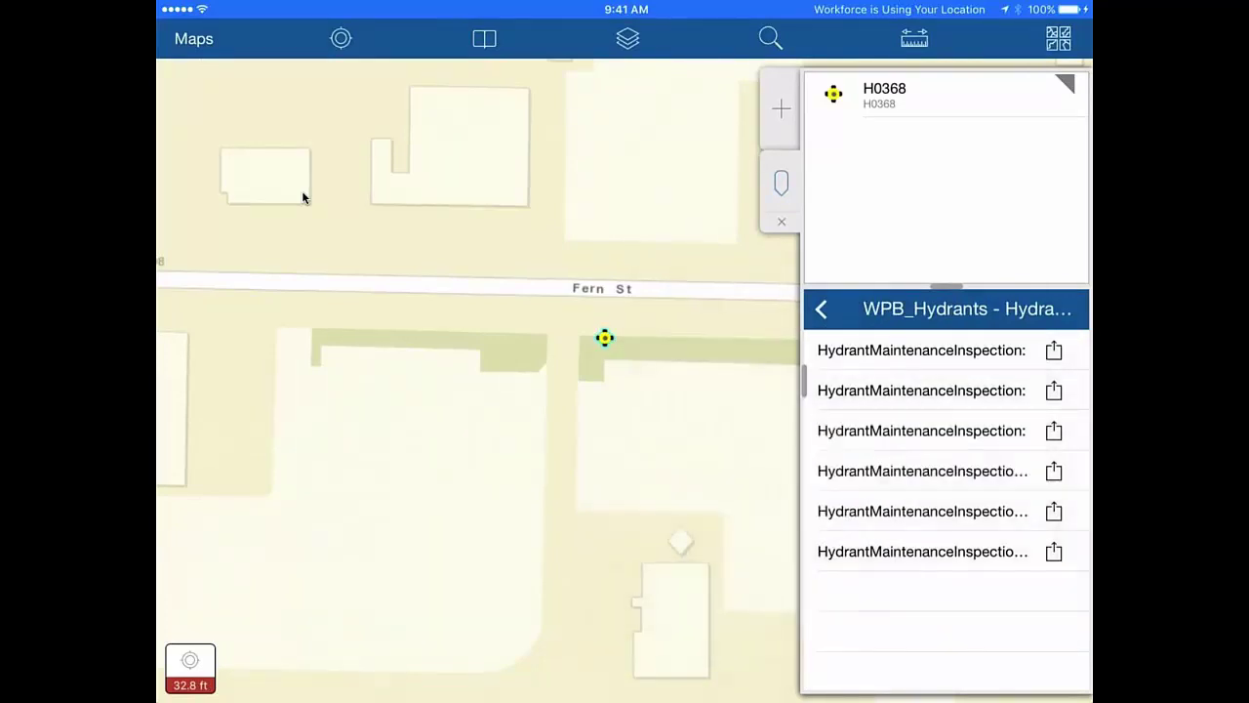
pyautogui.click(821, 308)
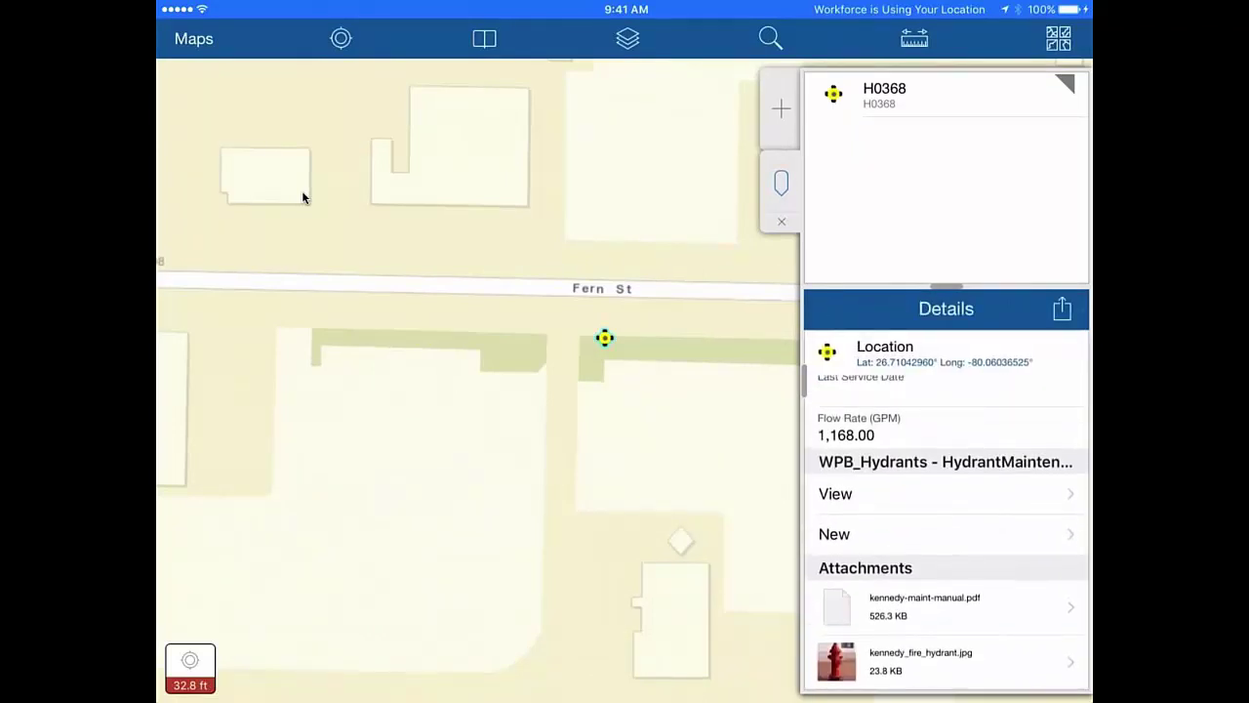
pyautogui.click(924, 605)
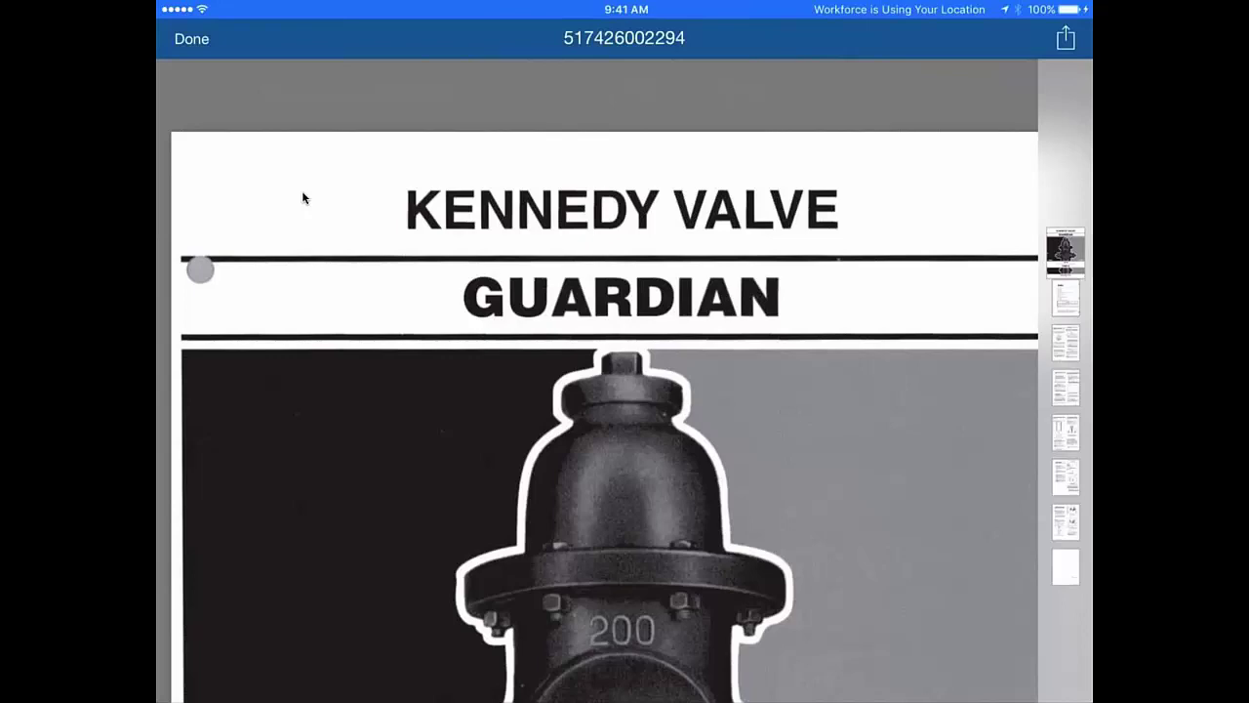
pyautogui.scroll(-5, 303, 198)
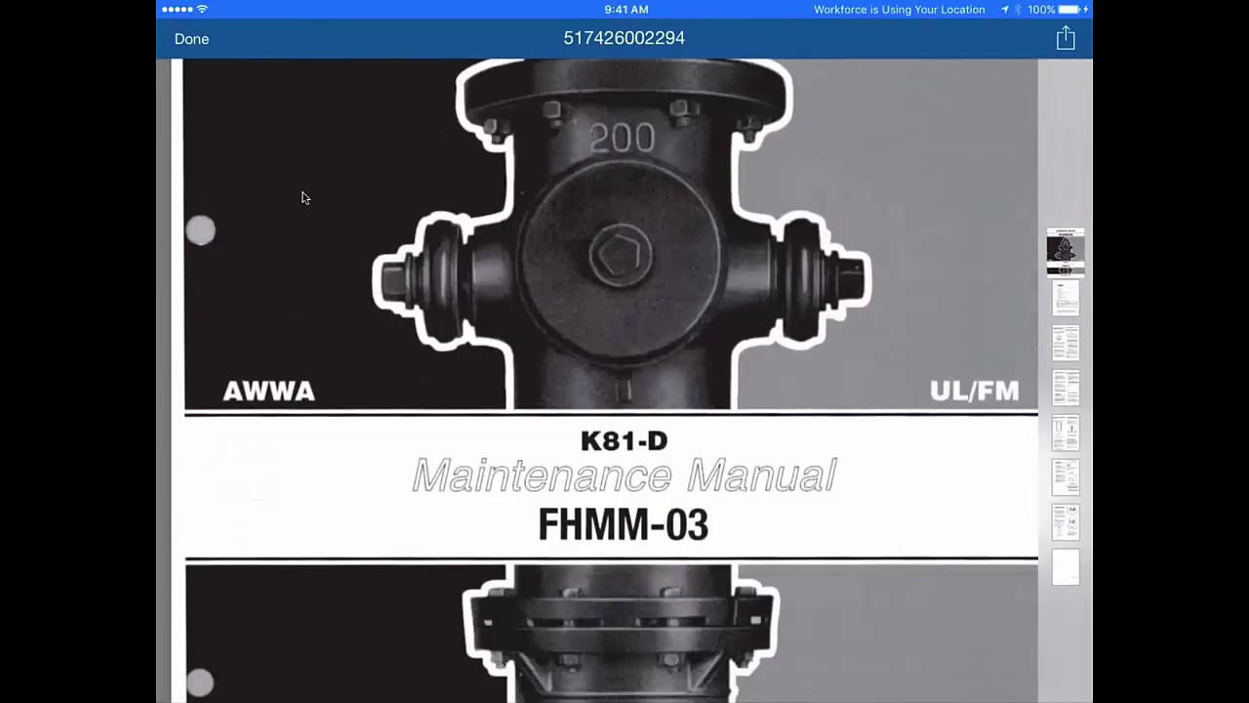
pyautogui.scroll(-4, 303, 198)
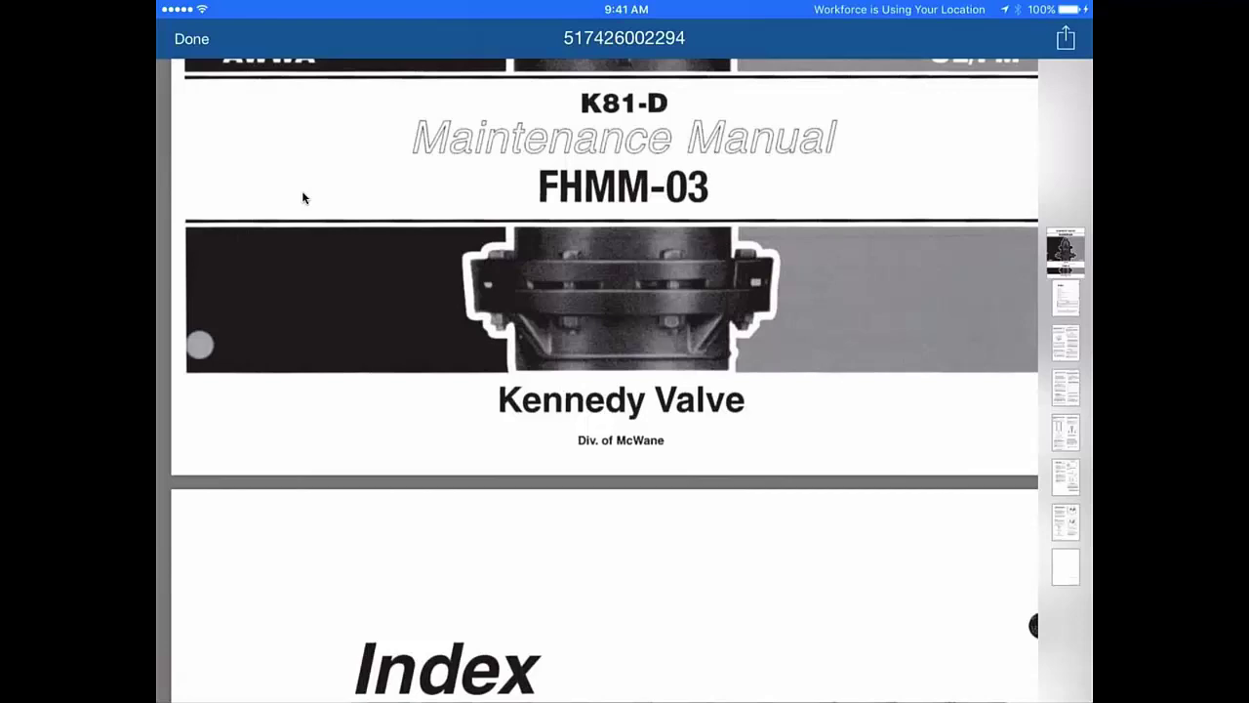
pyautogui.scroll(-5, 303, 198)
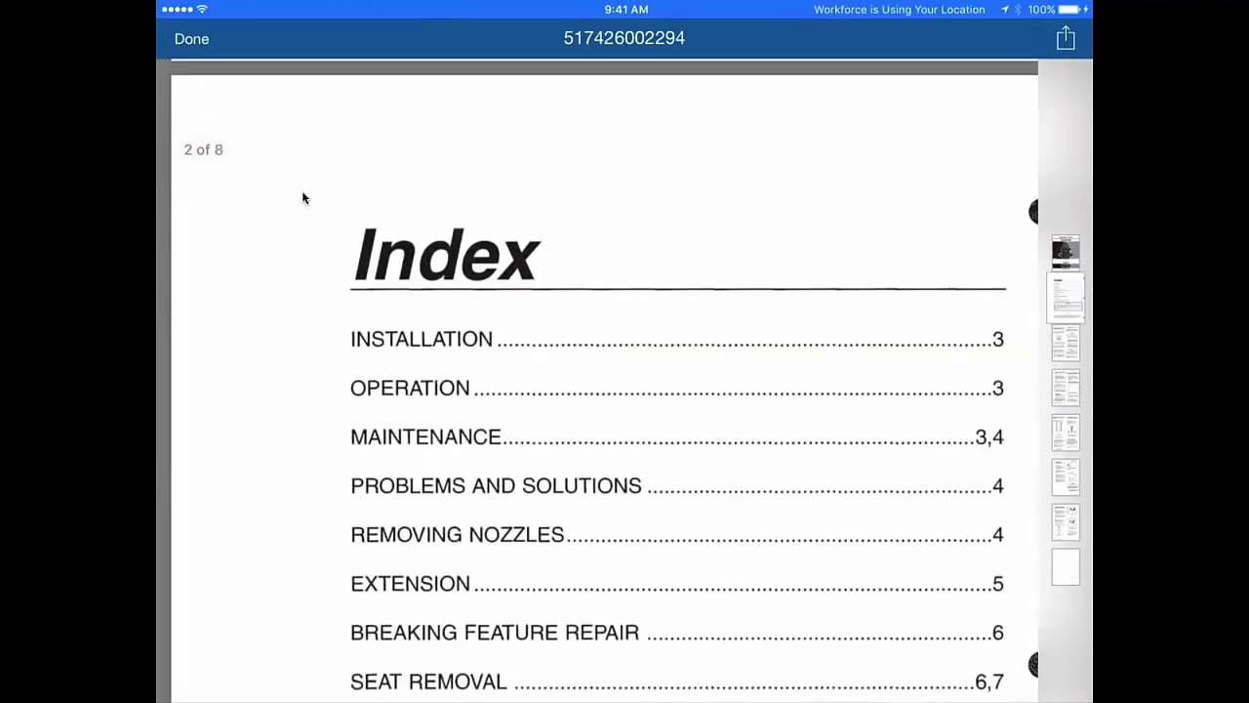
pyautogui.scroll(-5, 303, 198)
pyautogui.scroll(2, 303, 198)
pyautogui.scroll(-1, 302, 198)
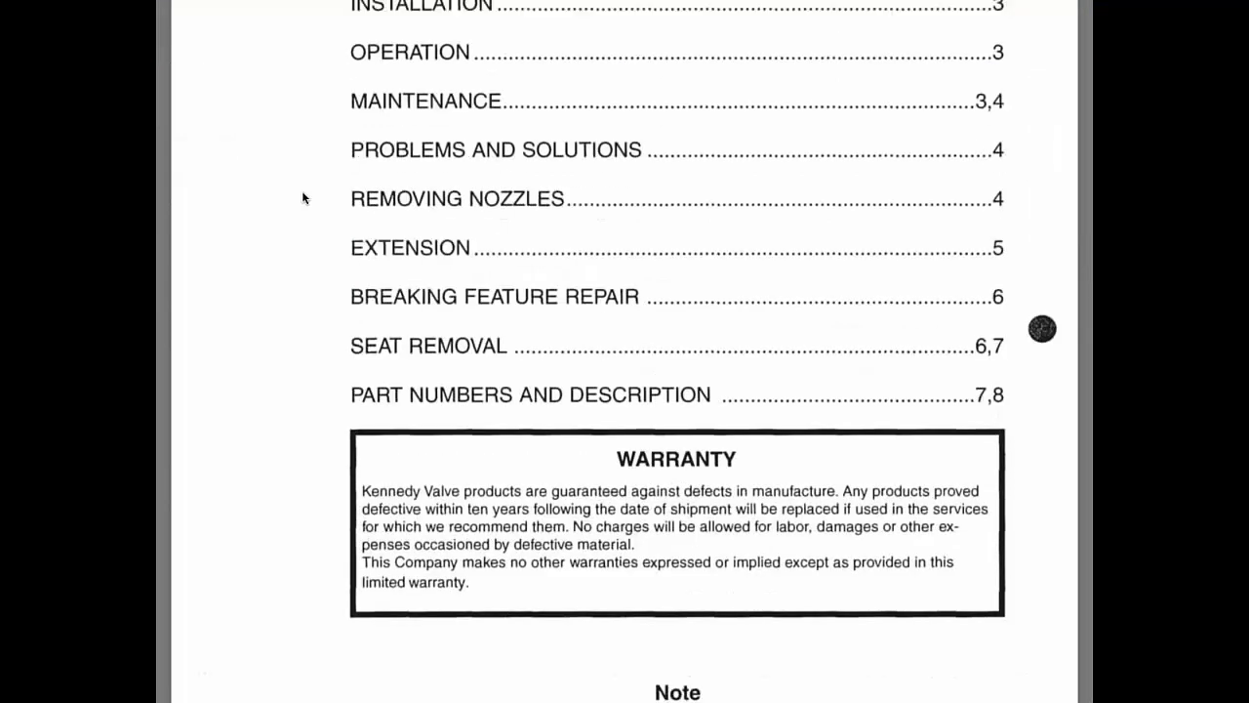
pyautogui.scroll(-2, 303, 198)
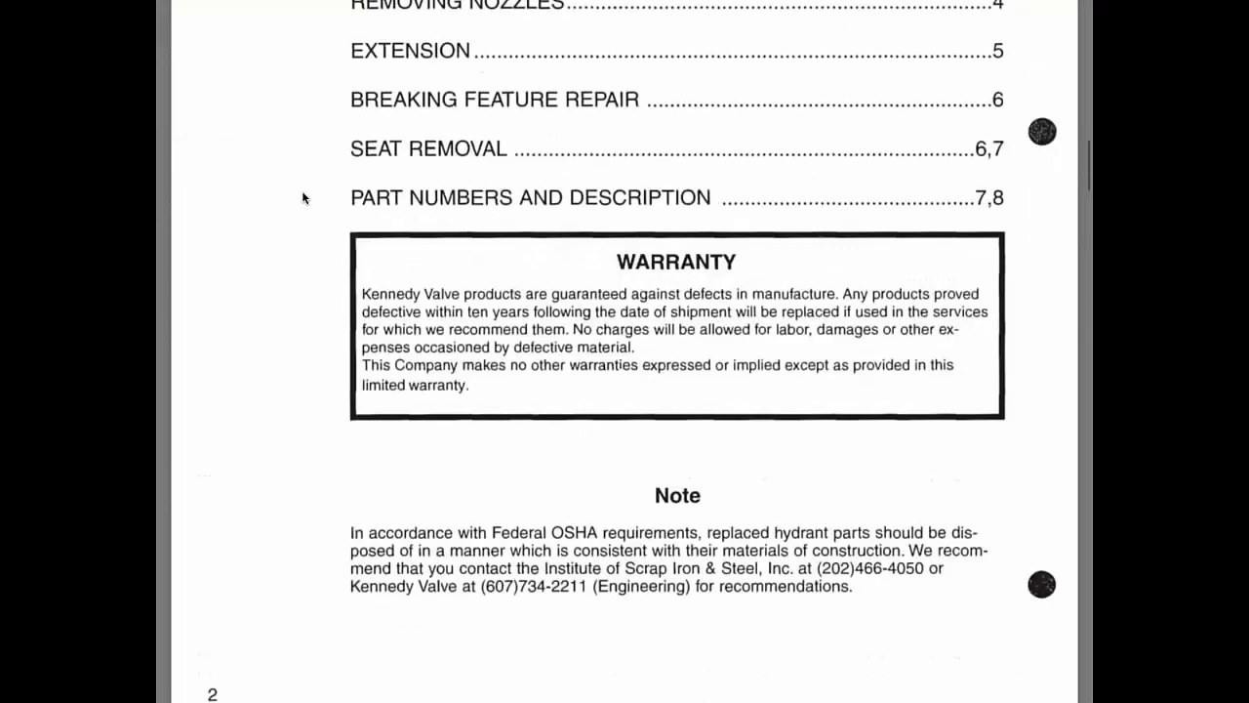
pyautogui.scroll(-3, 302, 199)
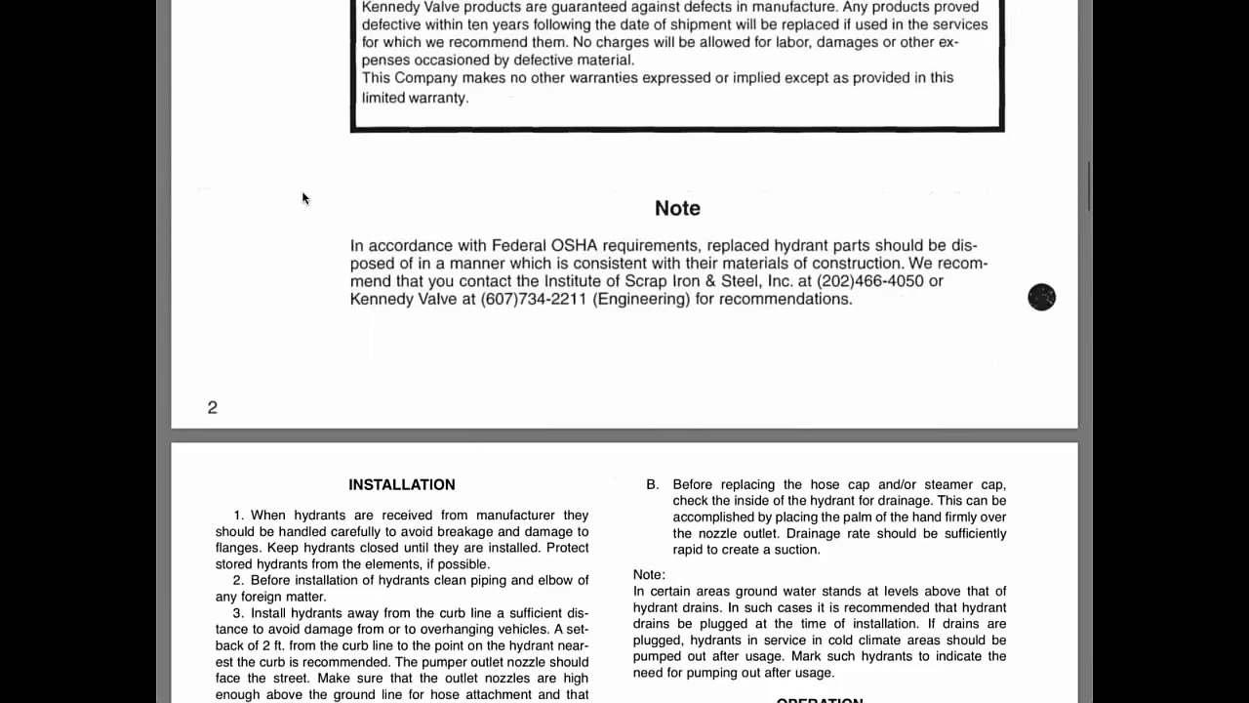
pyautogui.scroll(-3, 303, 198)
pyautogui.scroll(-3, 302, 198)
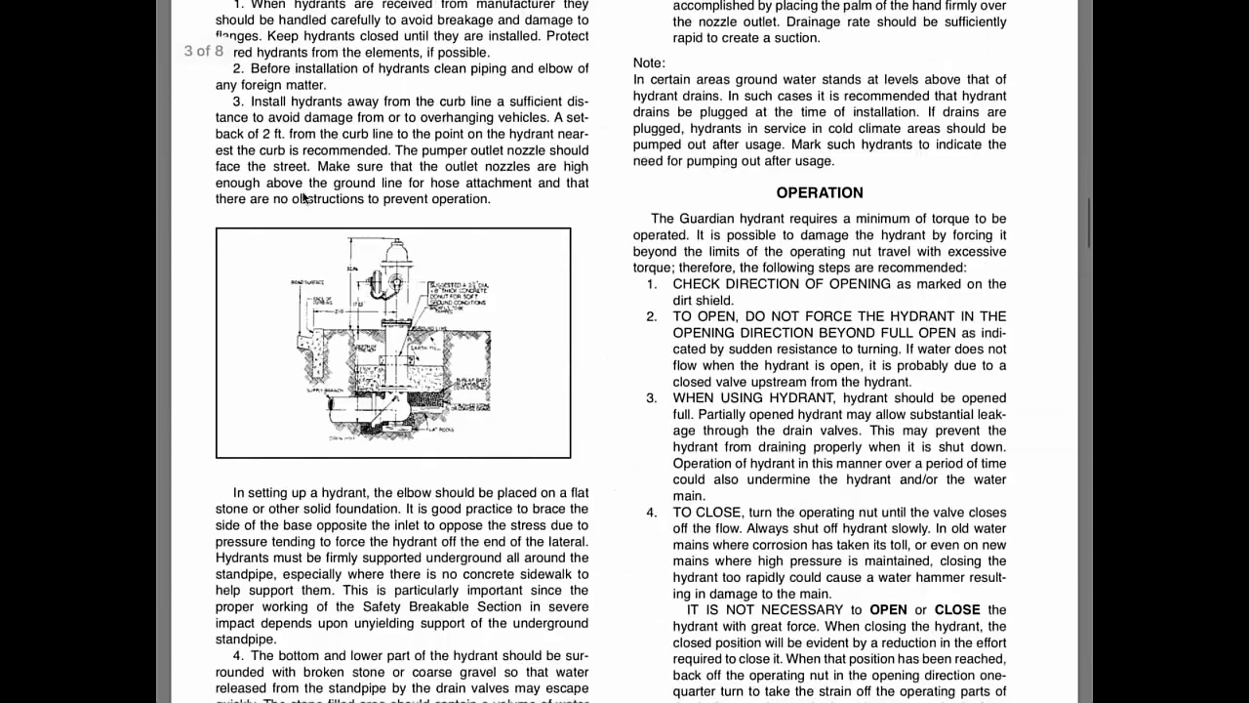
pyautogui.scroll(-2, 302, 198)
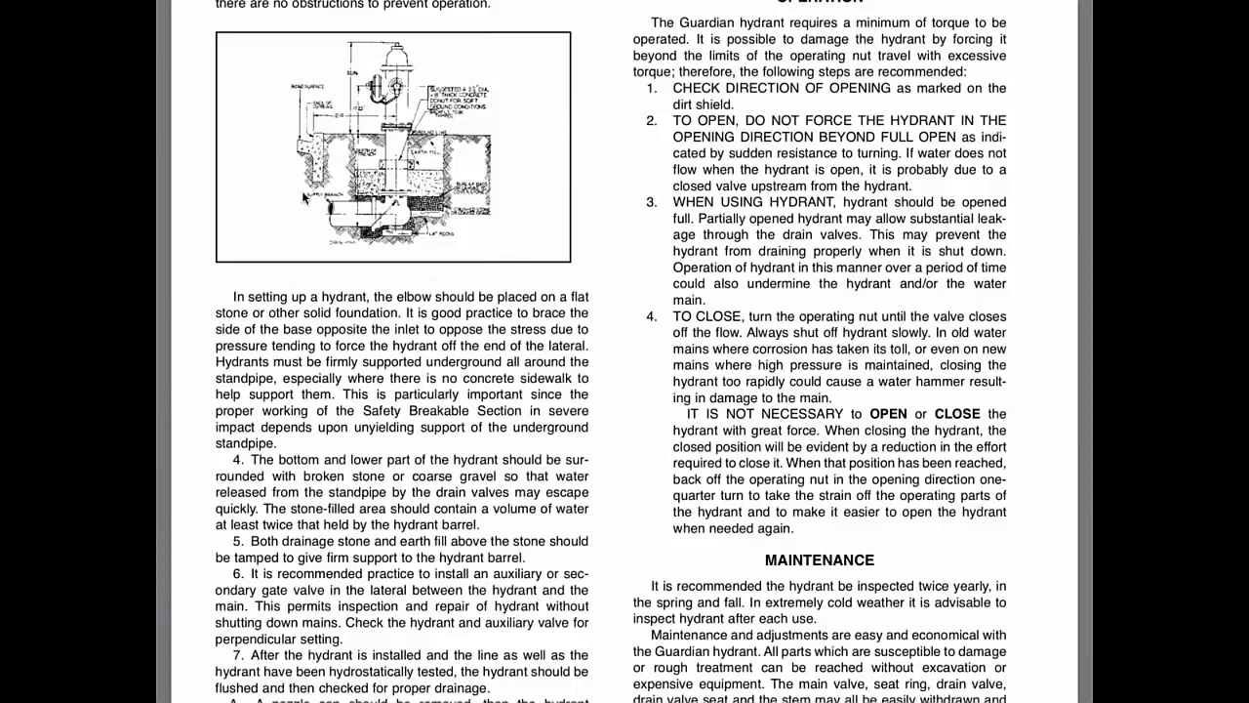
pyautogui.scroll(20, 302, 198)
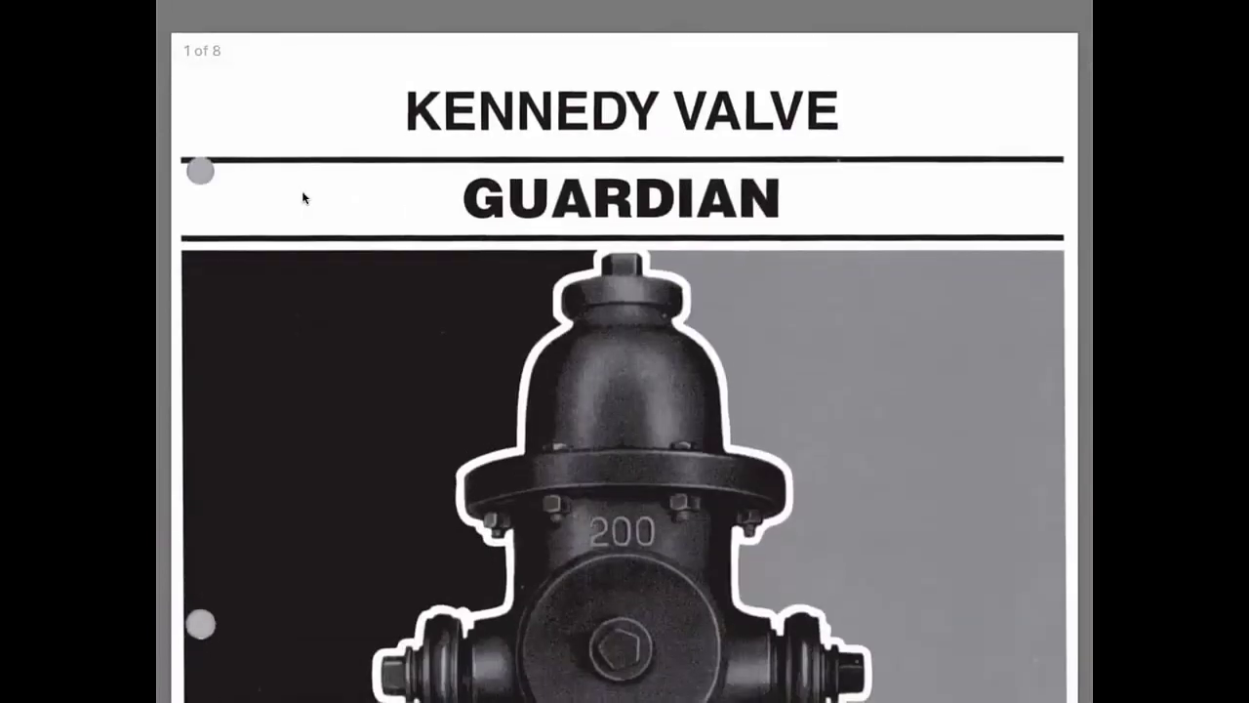
pyautogui.click(302, 198)
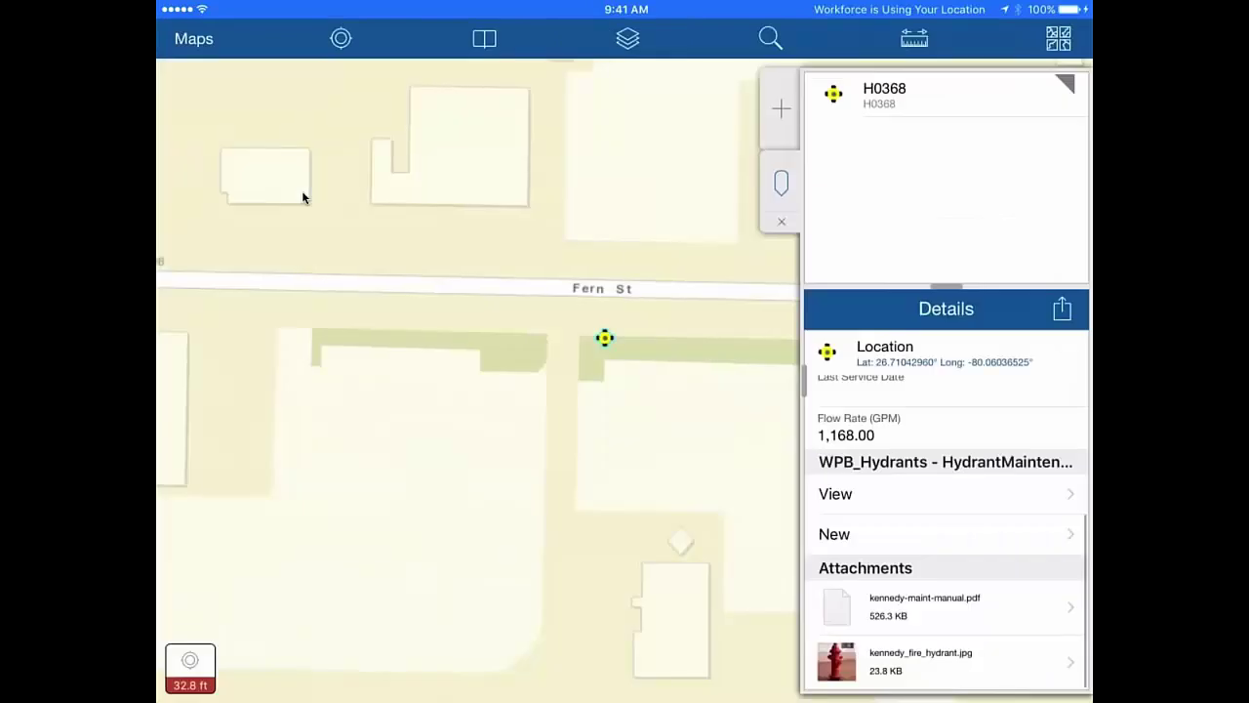
# - View the kennedy_fire_hydrant.jpg photo, then start a new HydrantMaintenanceInspection with Facility ID H0368
pyautogui.click(917, 660)
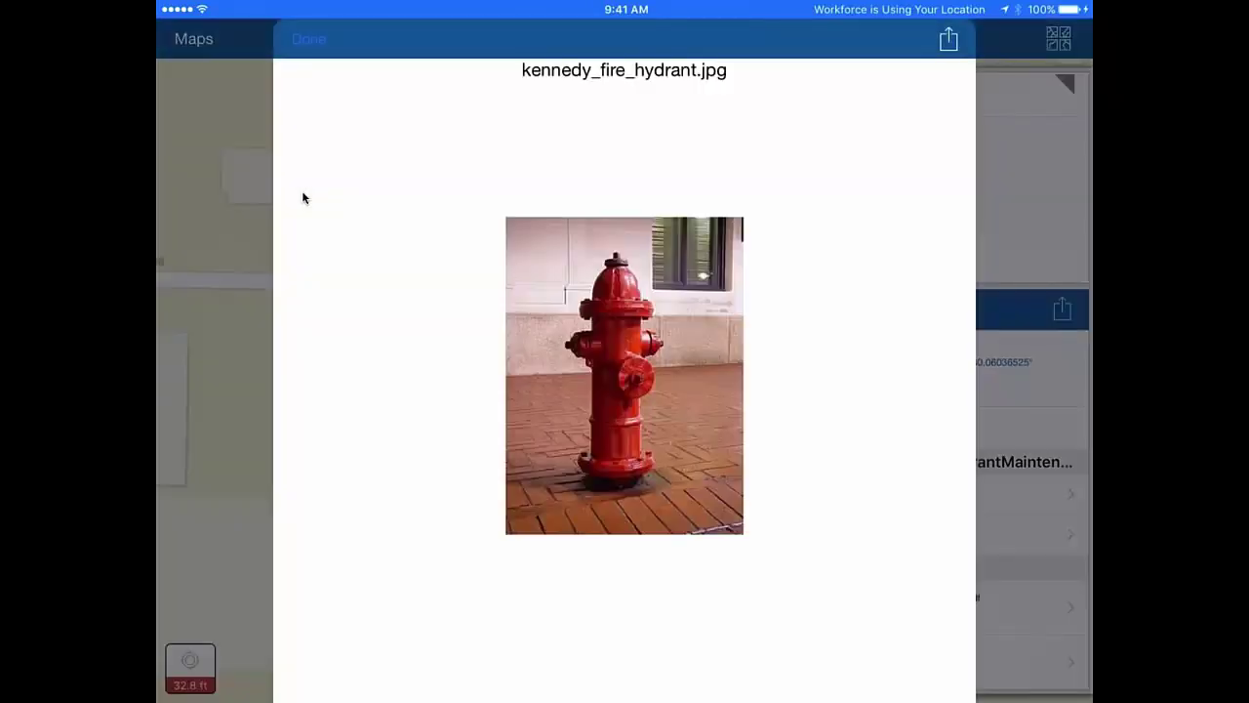
pyautogui.click(302, 198)
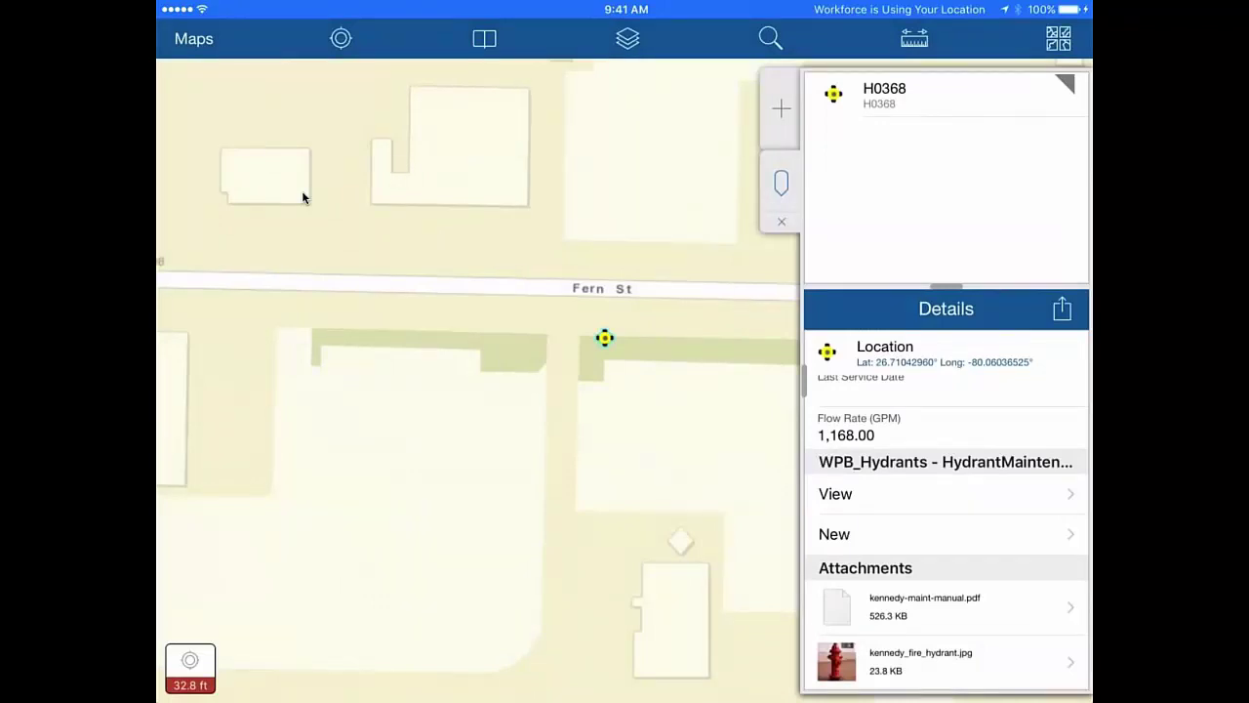
pyautogui.click(834, 533)
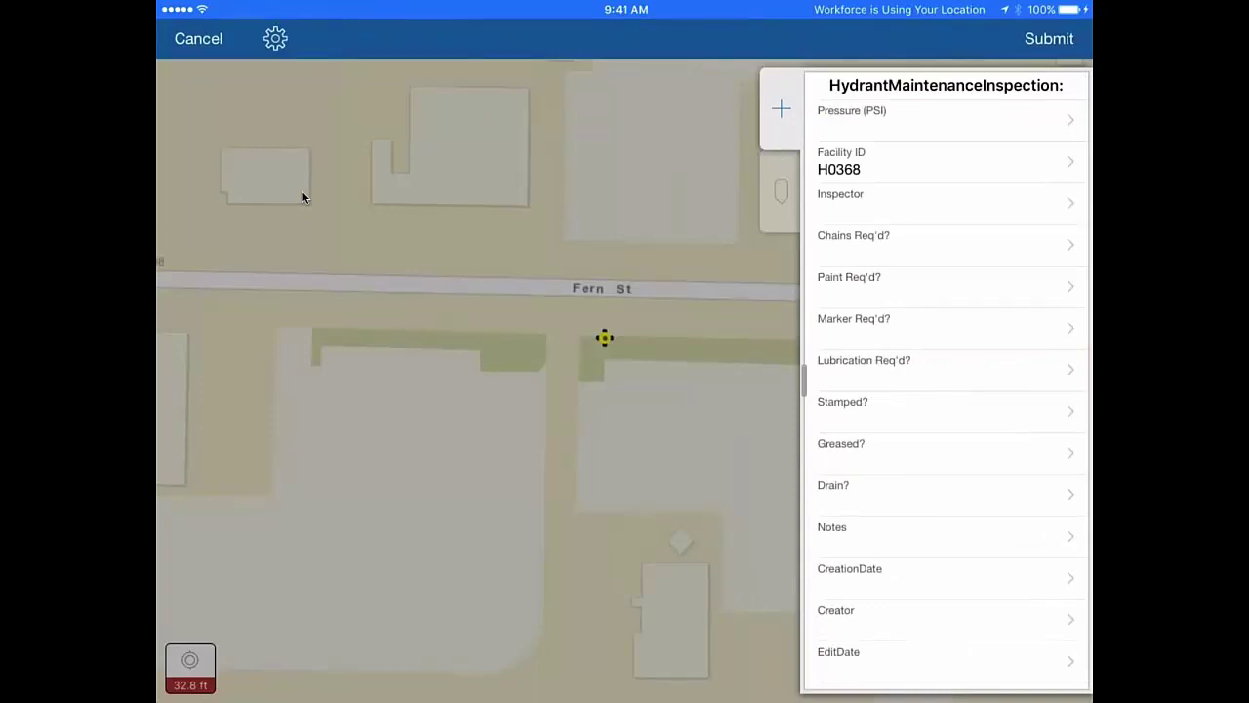
# - Choose the inspector from the Inspector list on the H0368 inspection form and submit it
pyautogui.click(937, 203)
pyautogui.click(407, 514)
pyautogui.click(1049, 39)
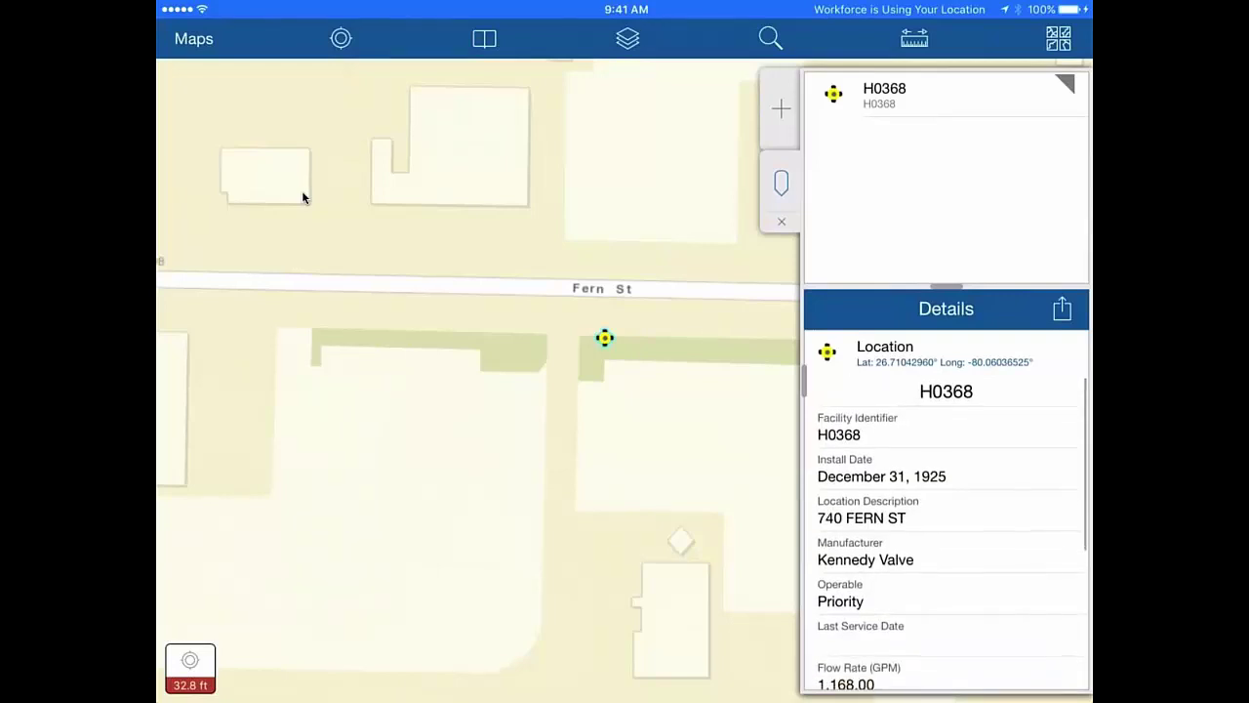
# - Edit hydrant H0368's attributes to set Operable to True and update the feature
pyautogui.click(1061, 308)
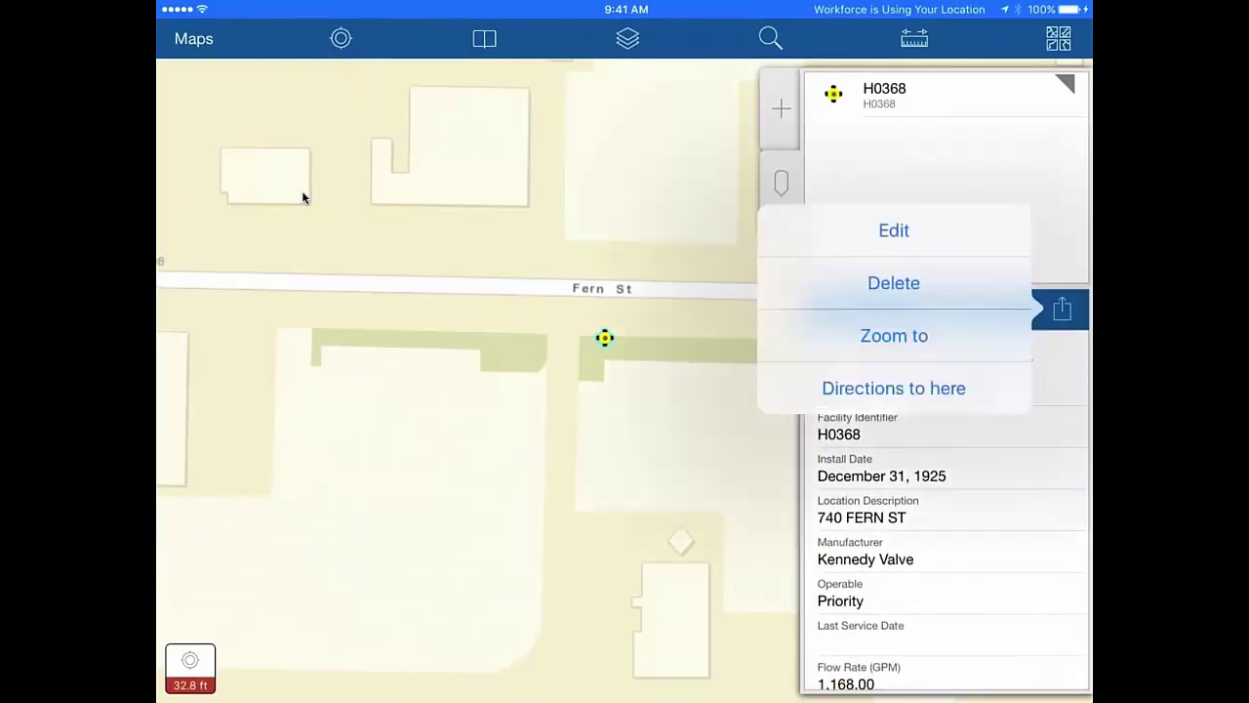
pyautogui.click(894, 230)
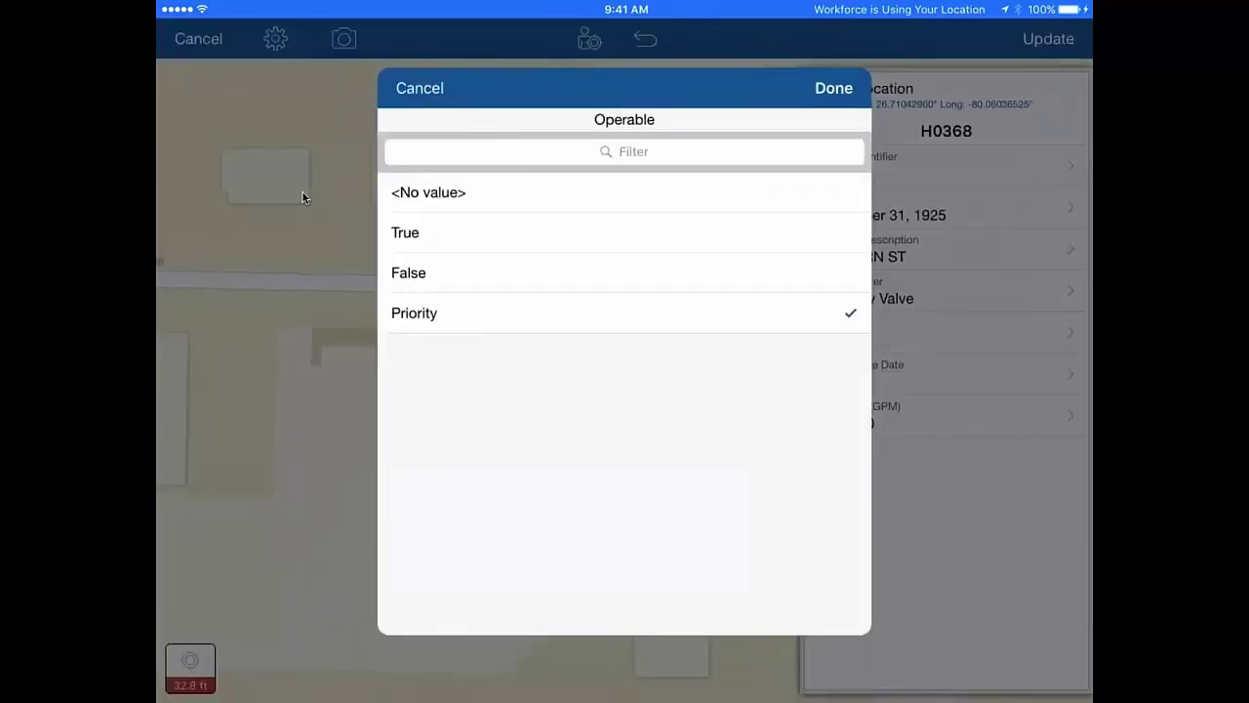
pyautogui.click(625, 232)
pyautogui.click(834, 88)
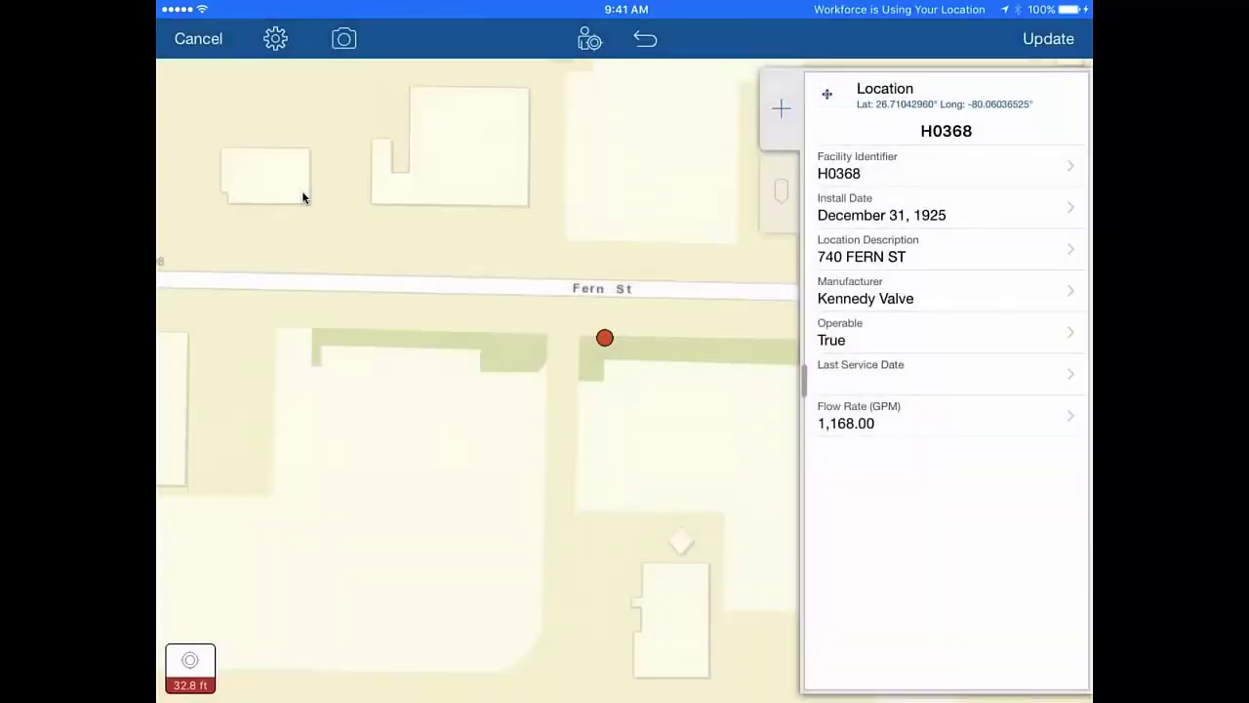
pyautogui.click(1048, 38)
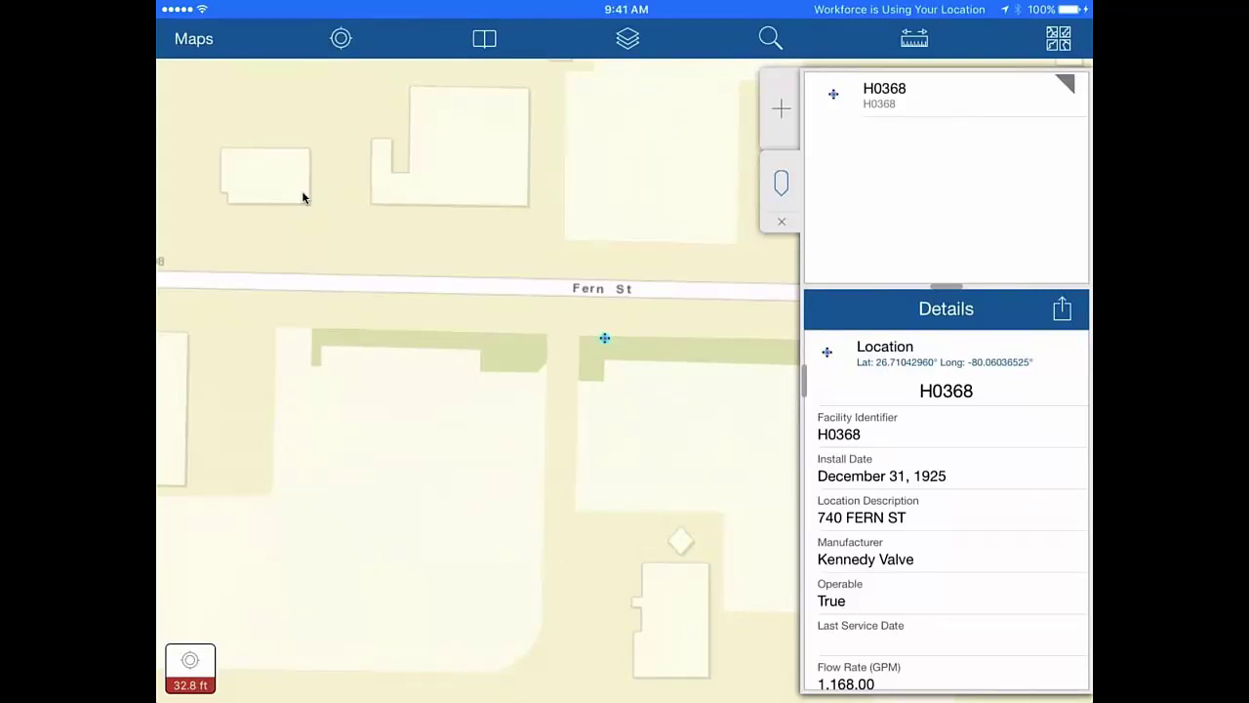
# - Return to Workforce, finish the H0368 assignment, and open the H1374 assignment details
pyautogui.press('super')
pyautogui.press('super')
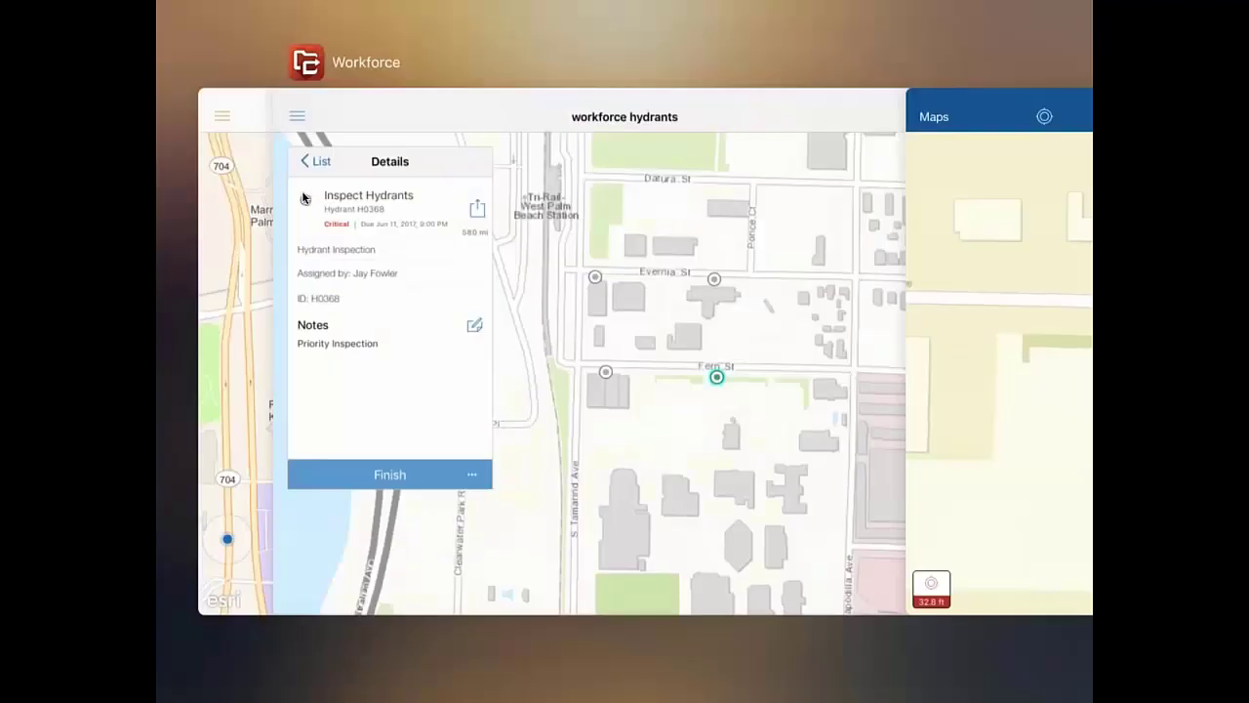
pyautogui.click(302, 199)
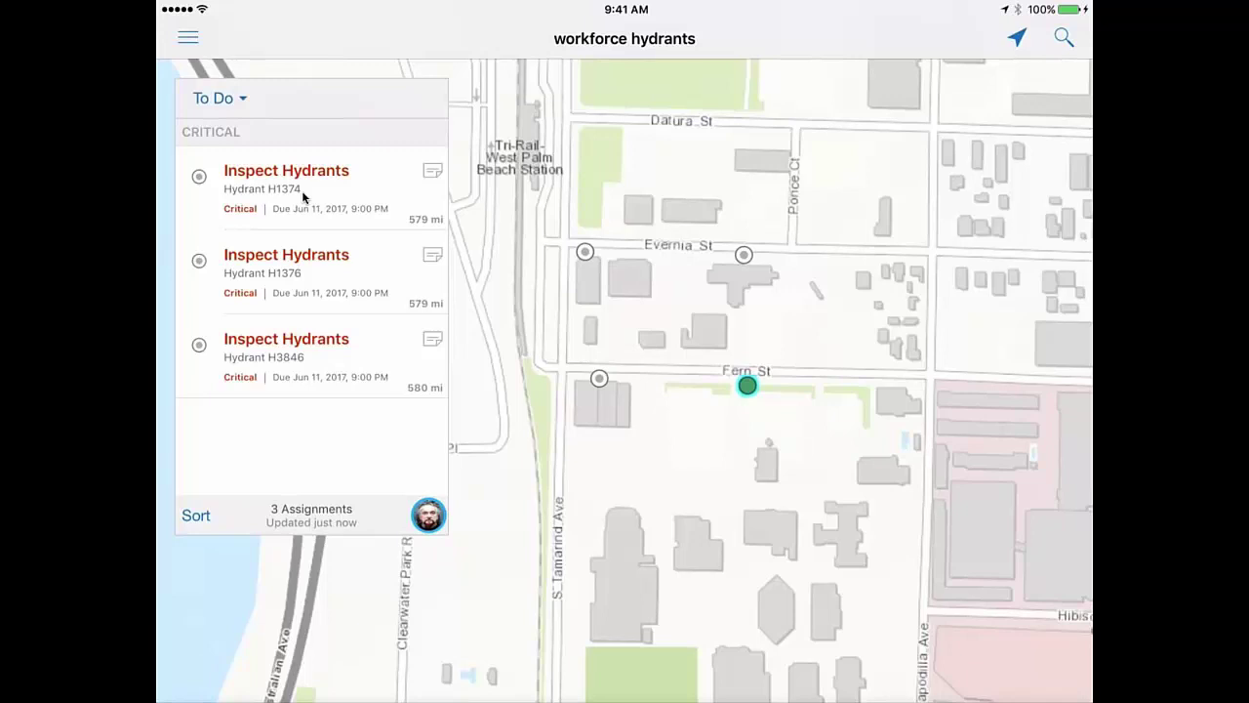
pyautogui.click(303, 197)
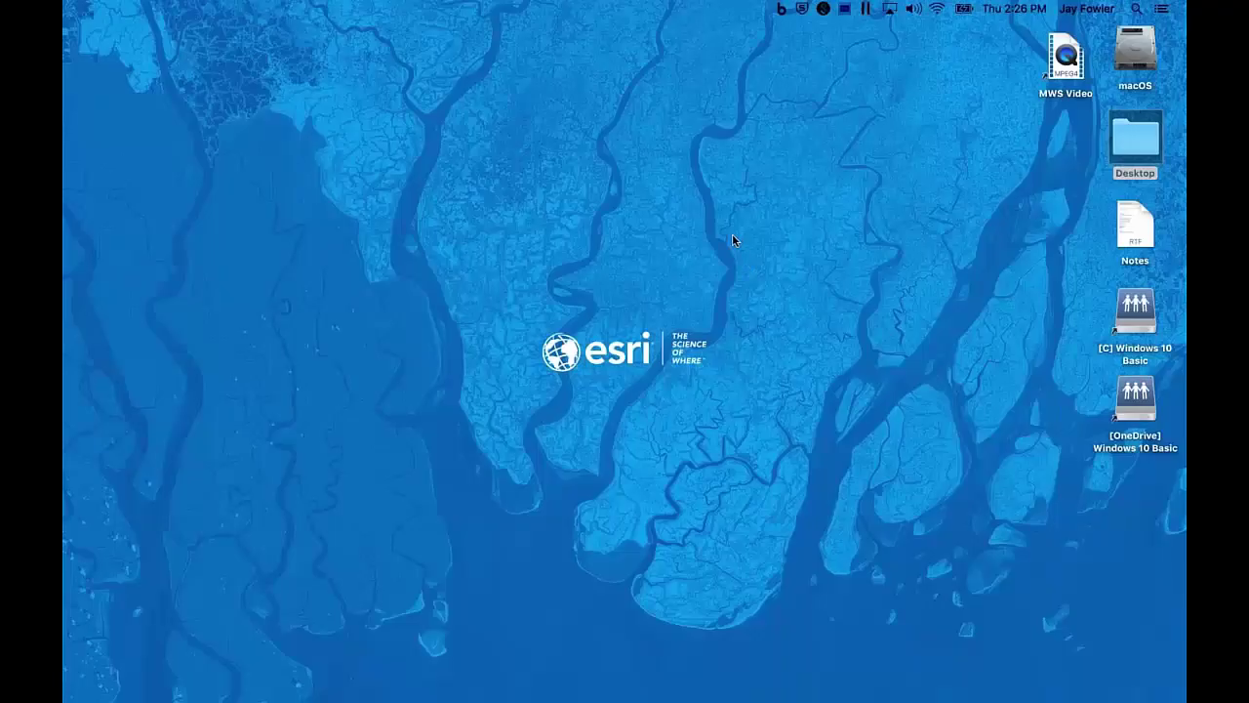
# - Switch to the Workforce web map in Safari and zoom in one level around Fern St
pyautogui.hotkey('ctrl', 'Right')
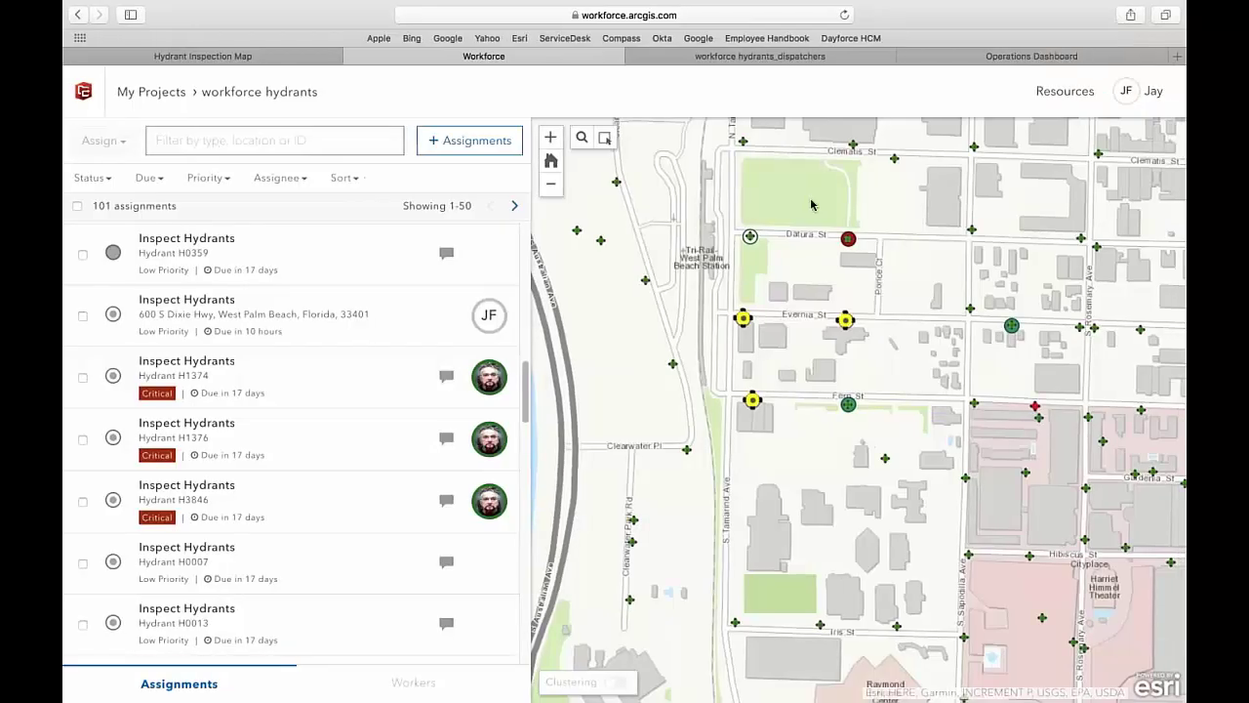
pyautogui.click(551, 137)
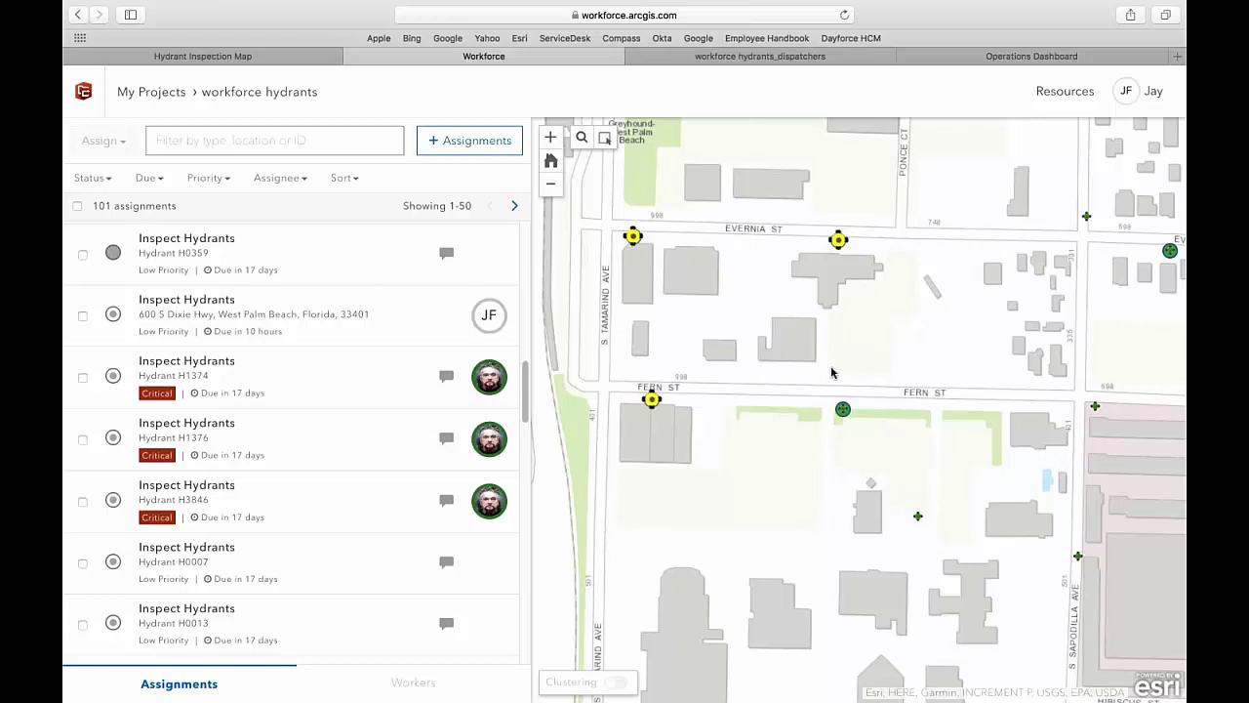
pyautogui.click(605, 137)
pyautogui.moveTo(810, 369); pyautogui.dragTo(871, 431)
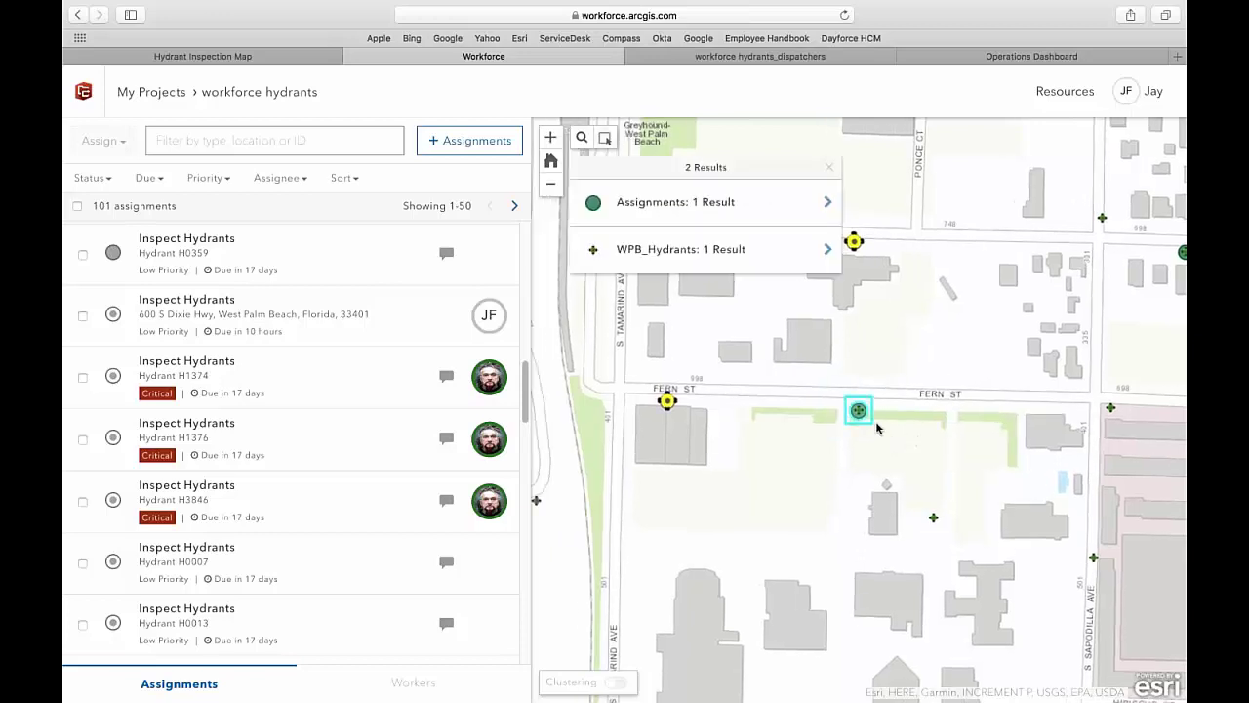
pyautogui.click(741, 202)
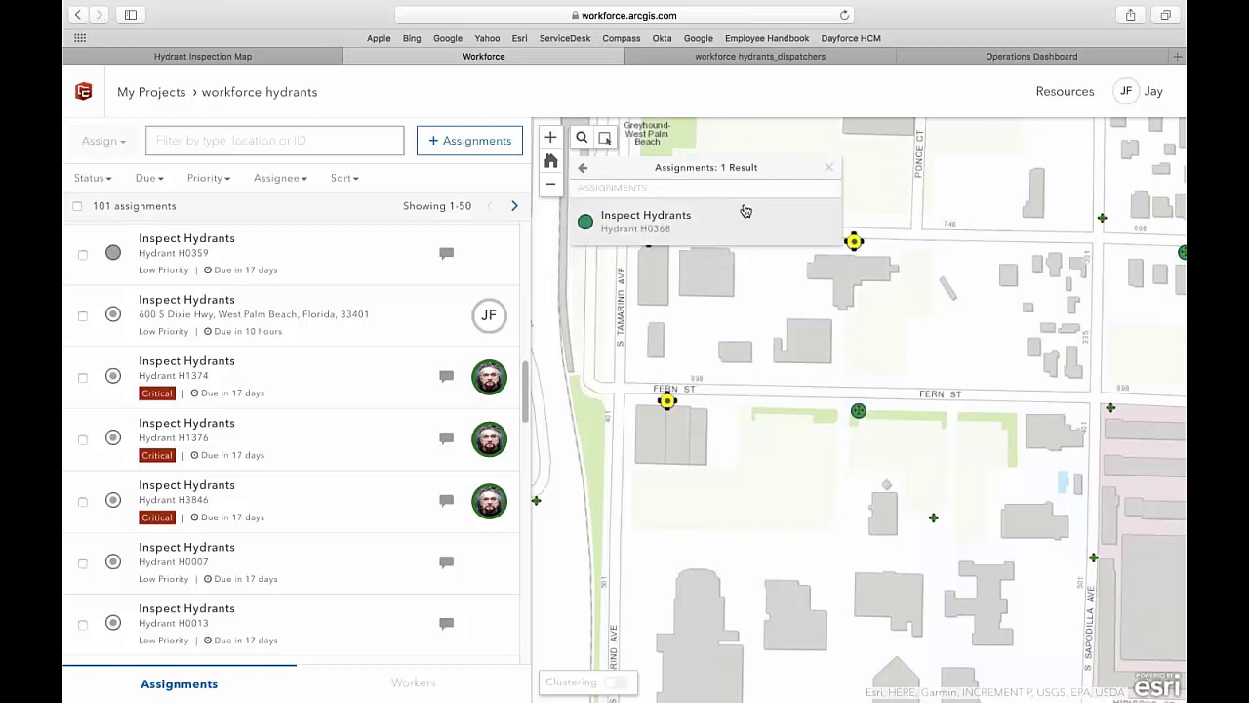
pyautogui.click(737, 225)
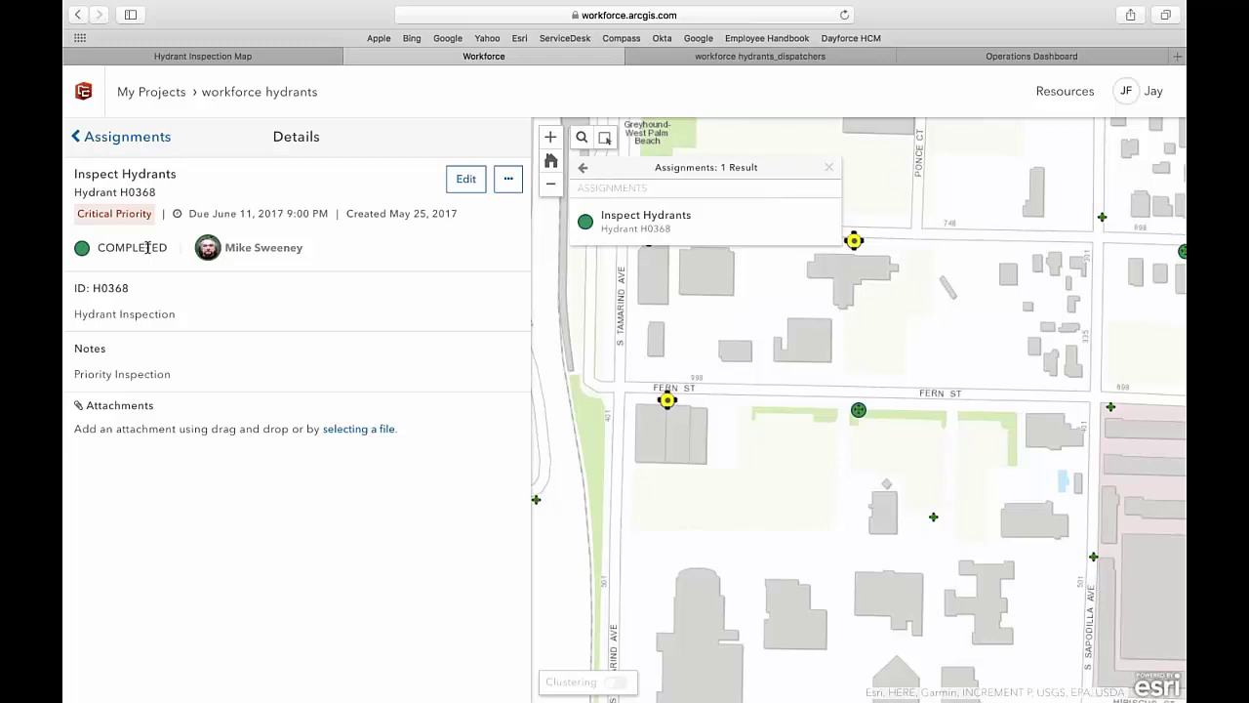
pyautogui.click(125, 139)
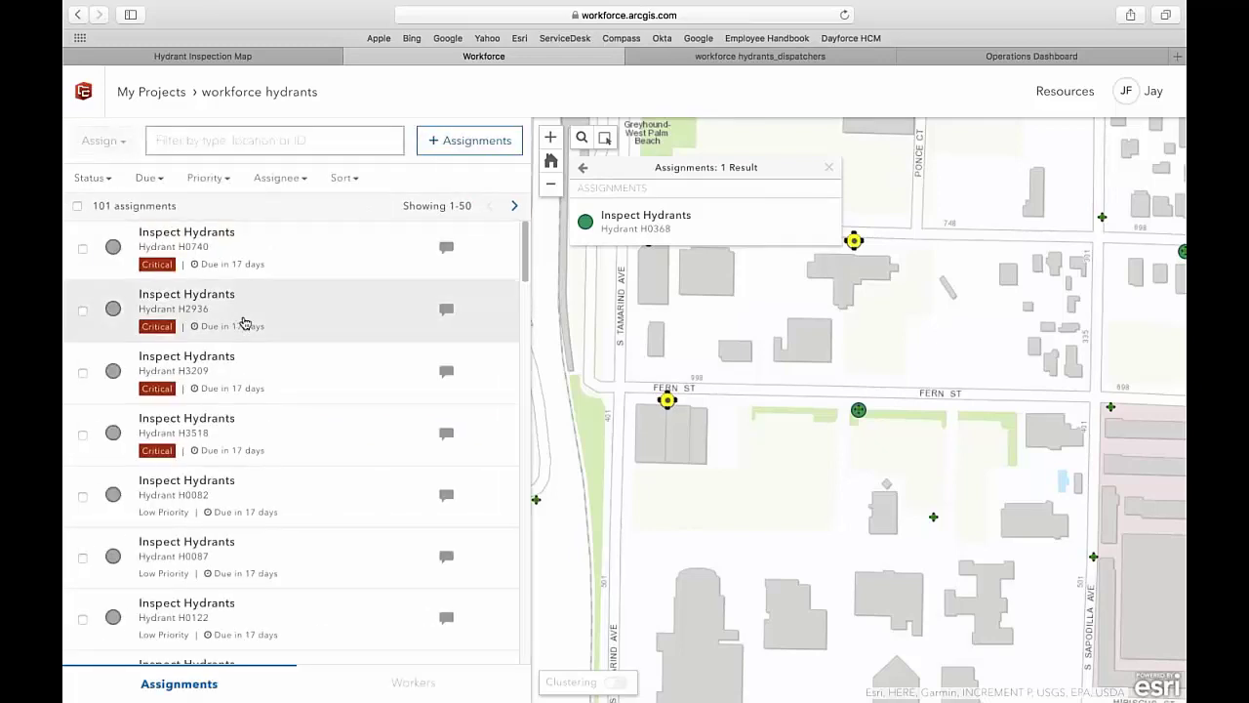
pyautogui.scroll(-5, 243, 323)
pyautogui.scroll(5, 243, 323)
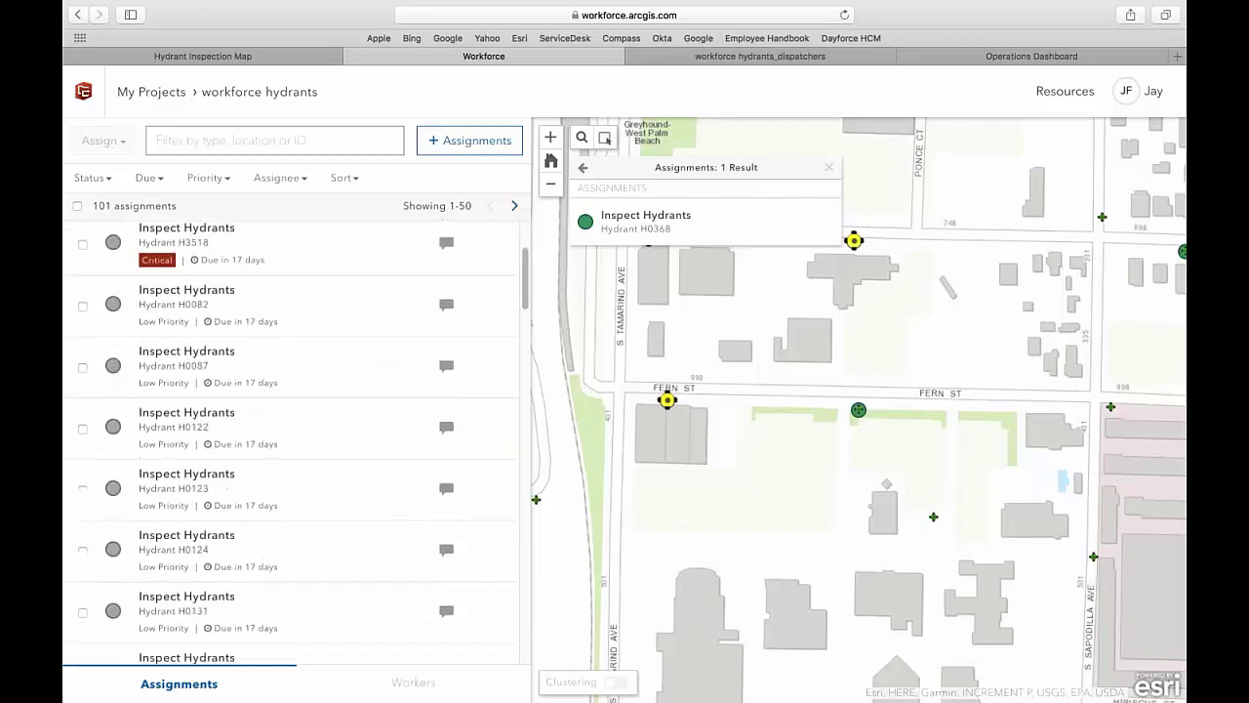
pyautogui.click(91, 179)
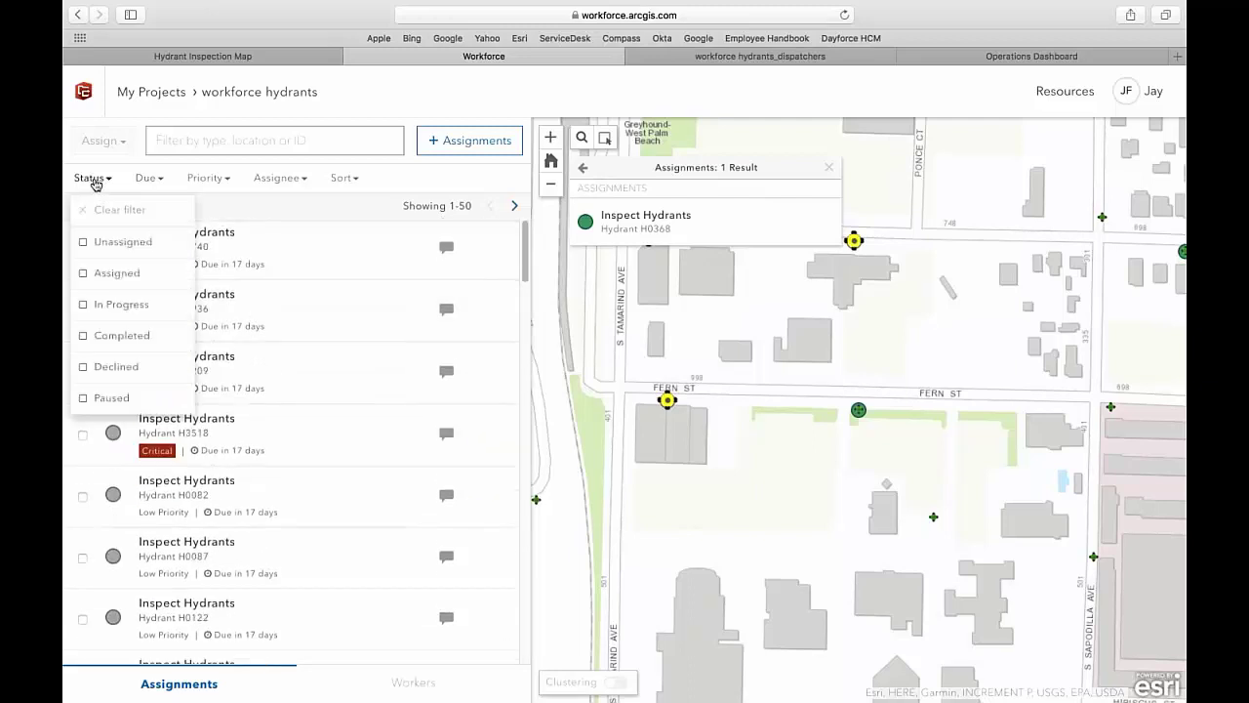
pyautogui.click(84, 336)
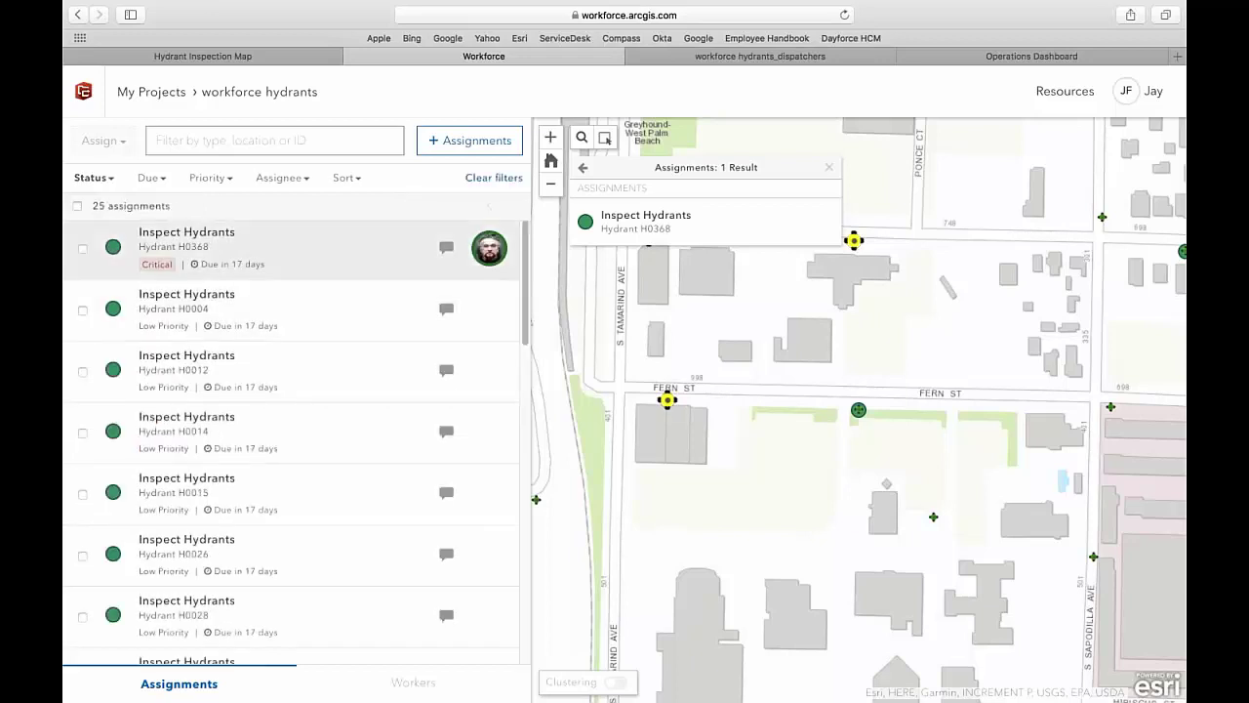
pyautogui.scroll(-3, 524, 262)
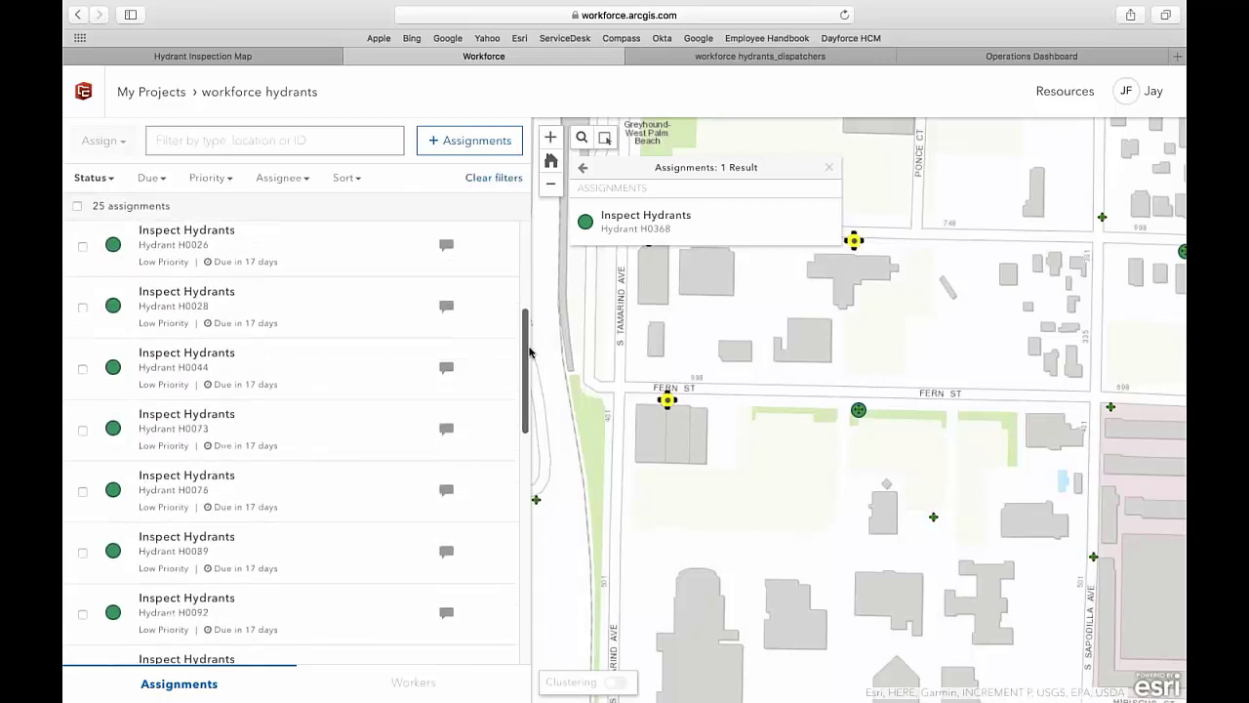
pyautogui.scroll(3, 534, 279)
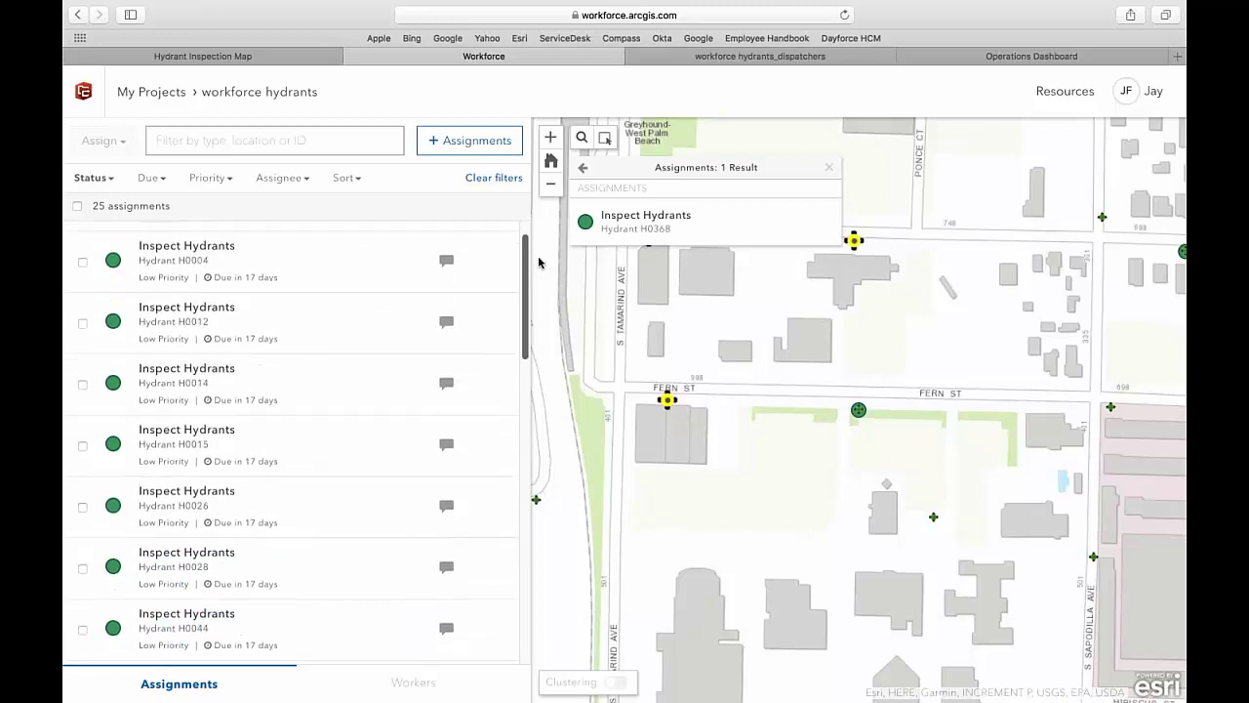
pyautogui.click(99, 178)
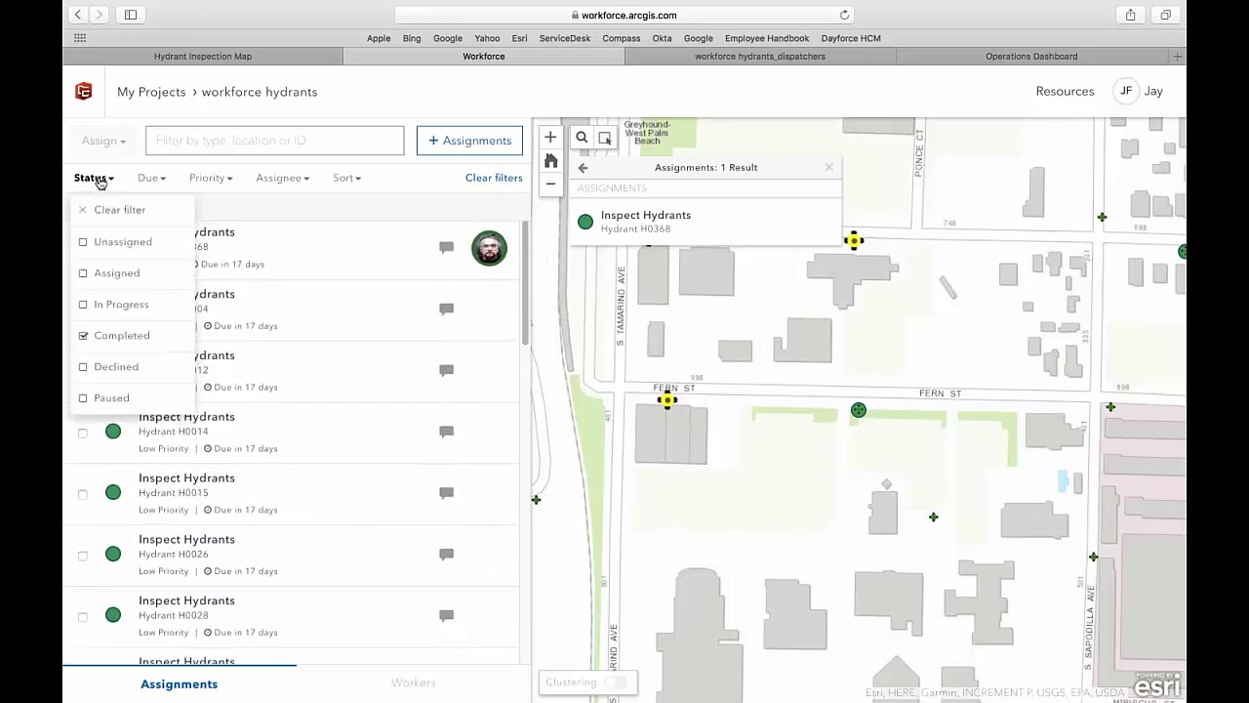
pyautogui.click(104, 206)
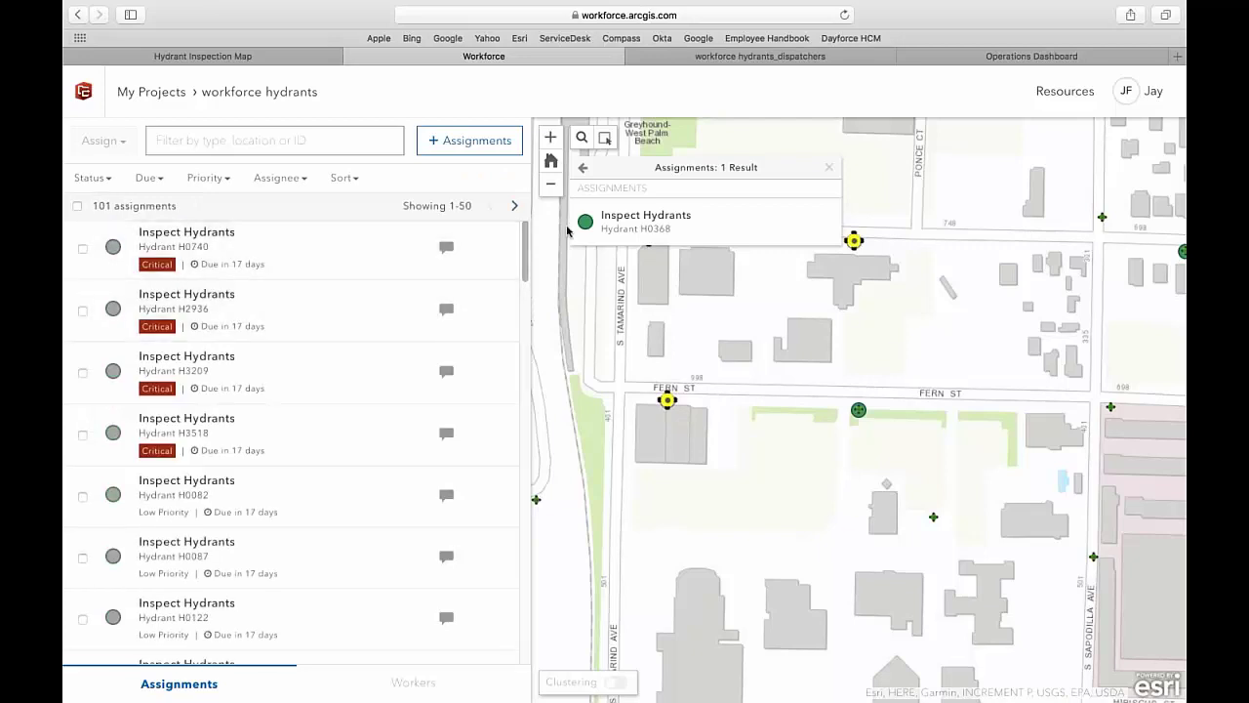
# - Switch to the Hydrant Inspection Operations Dashboard showing 46 % complete and 946.37 GPM average flow
pyautogui.click(990, 59)
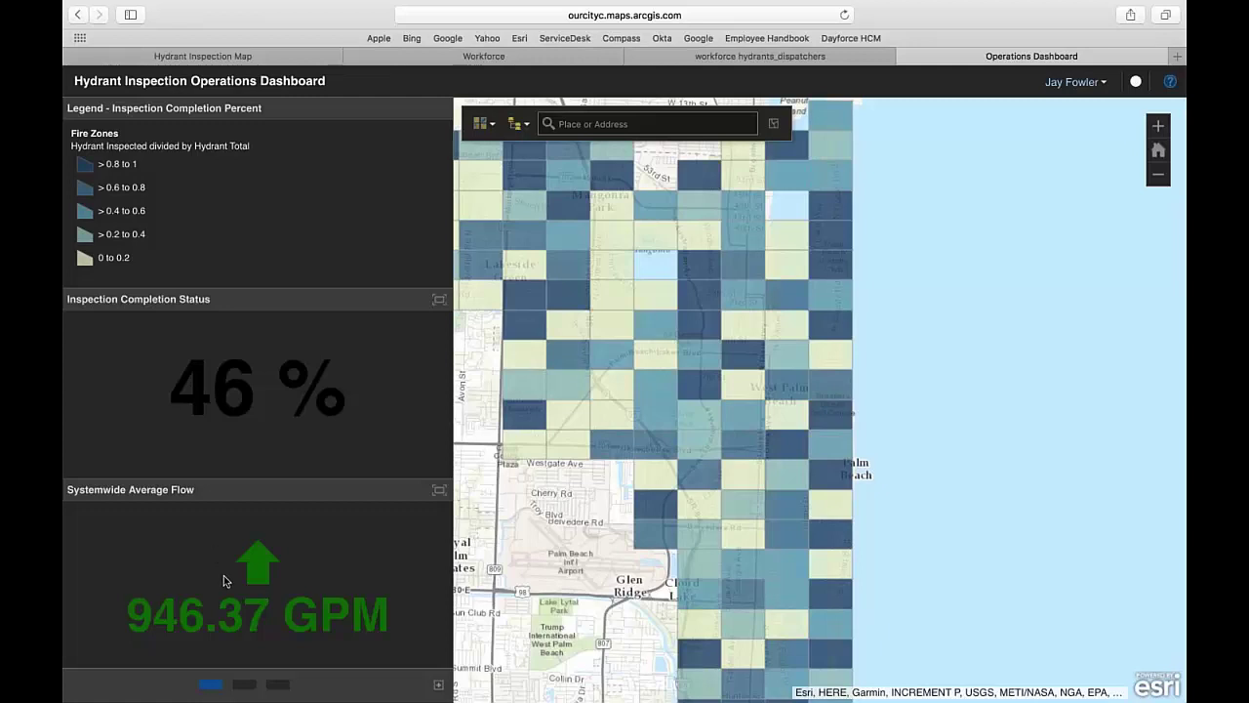
# - Compare inspected counts across four fire zones, then run the 30 Days query returning 76 results
pyautogui.click(244, 683)
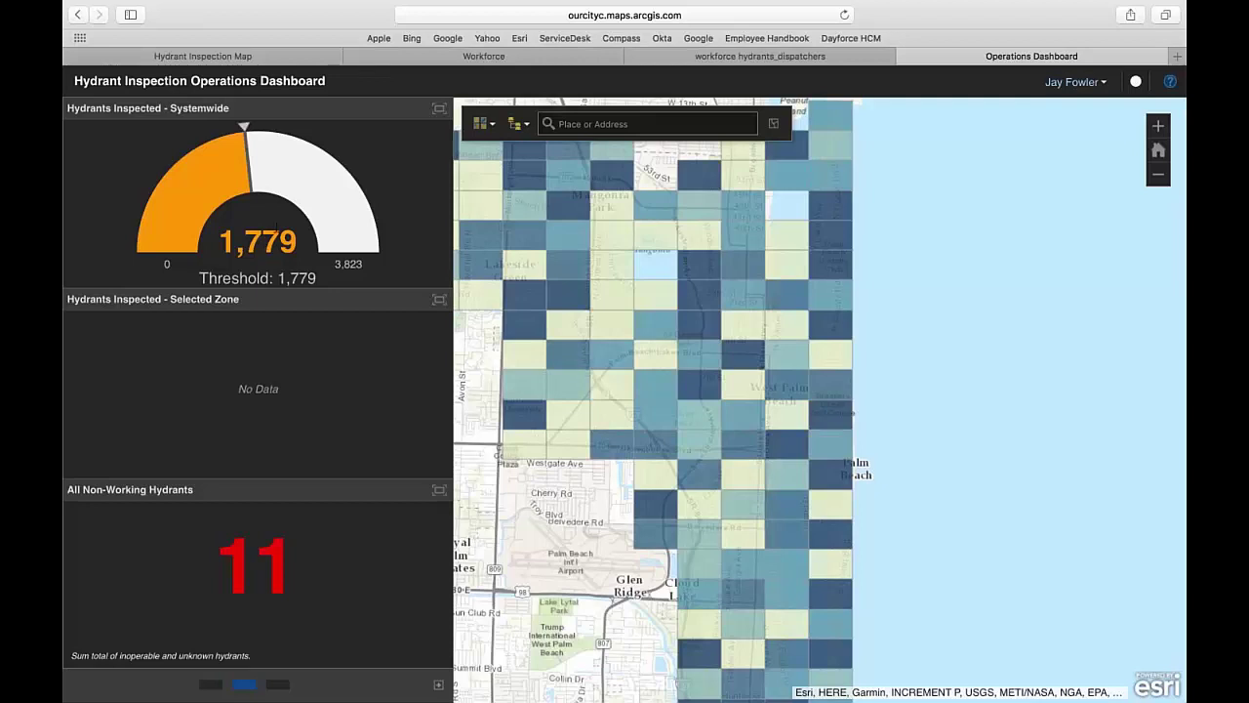
pyautogui.click(699, 332)
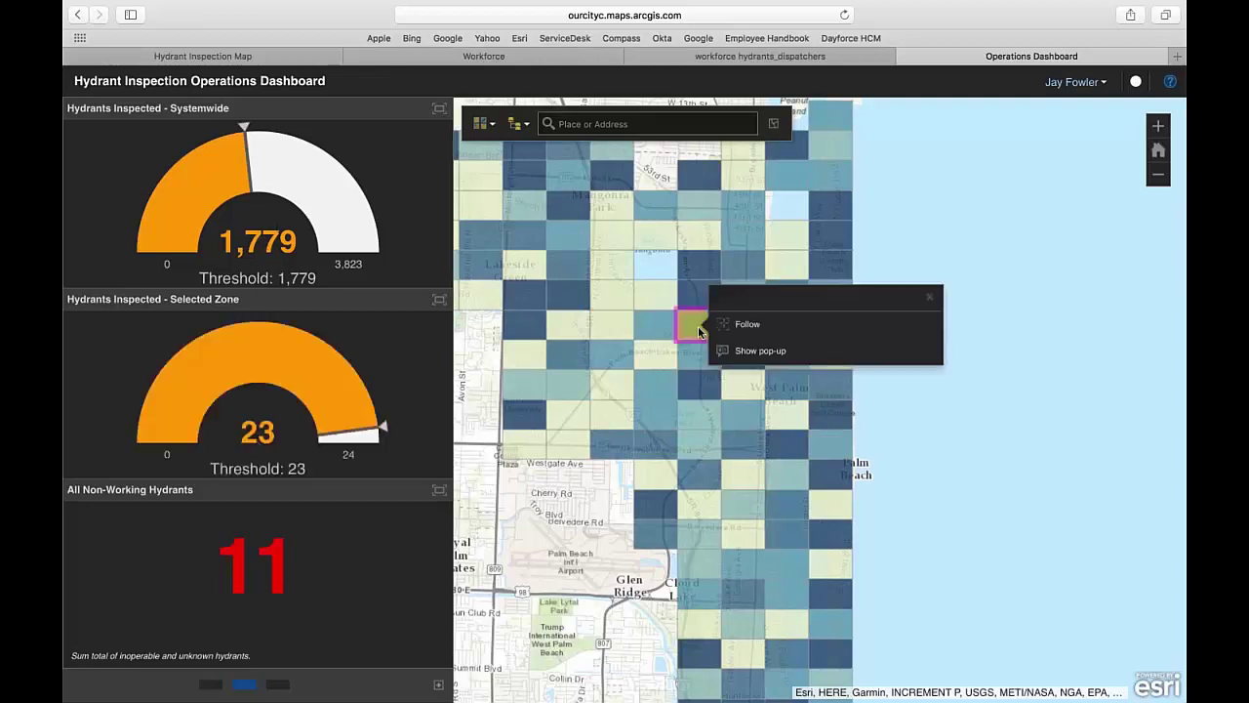
pyautogui.click(647, 323)
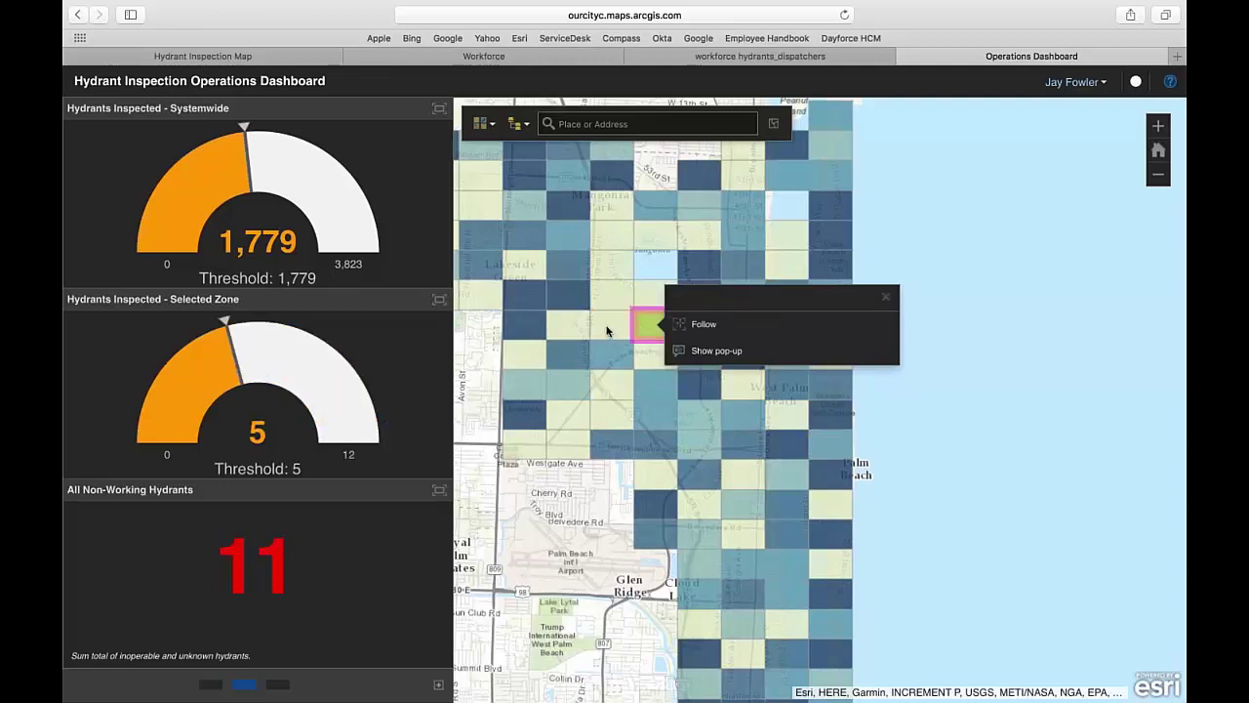
pyautogui.click(606, 331)
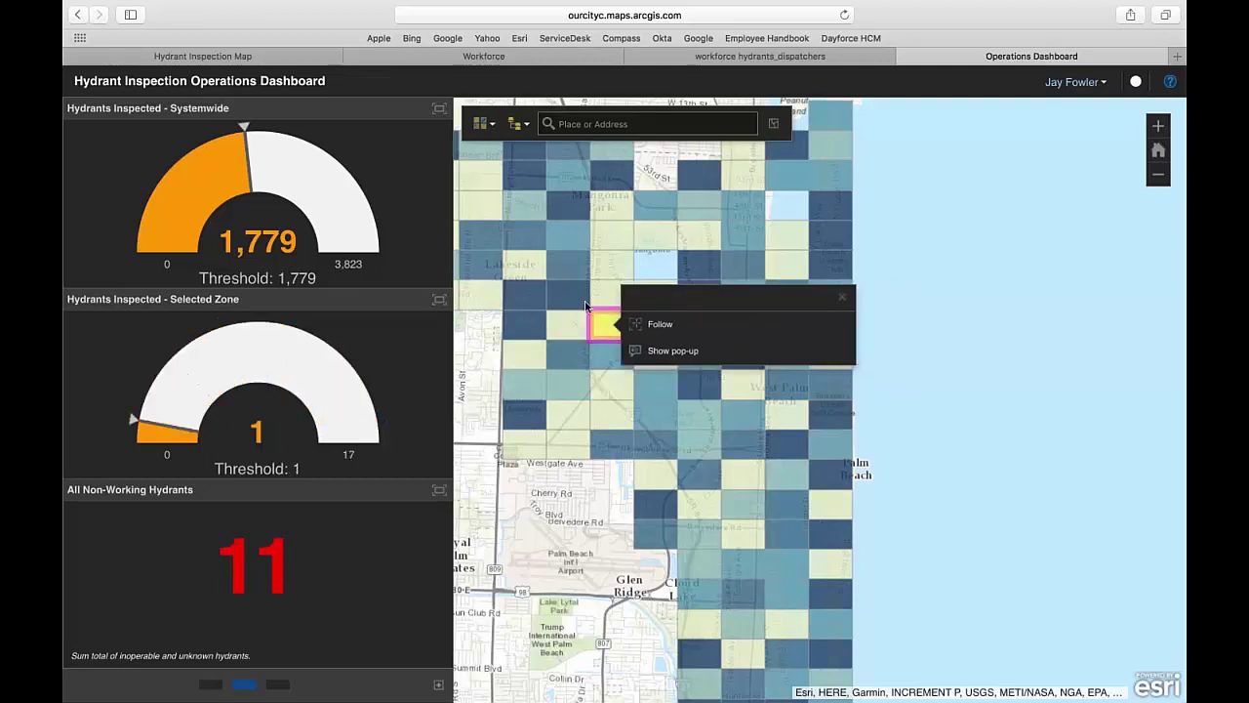
pyautogui.click(576, 304)
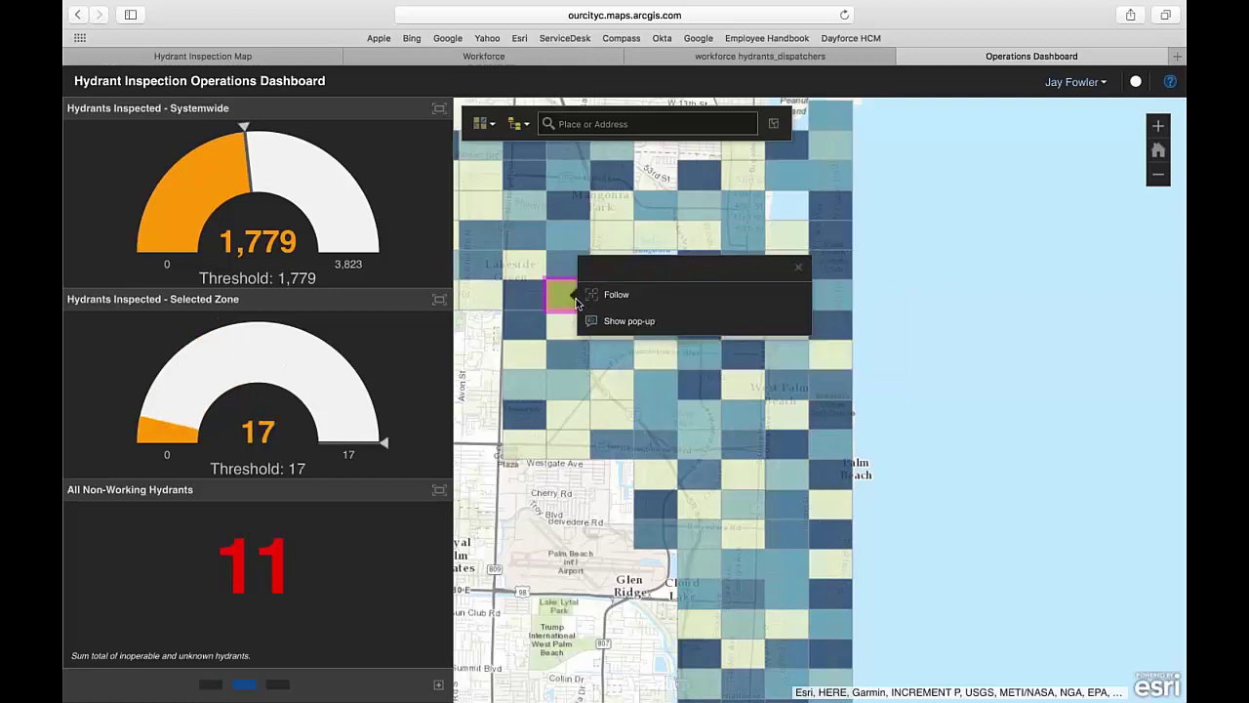
pyautogui.click(802, 263)
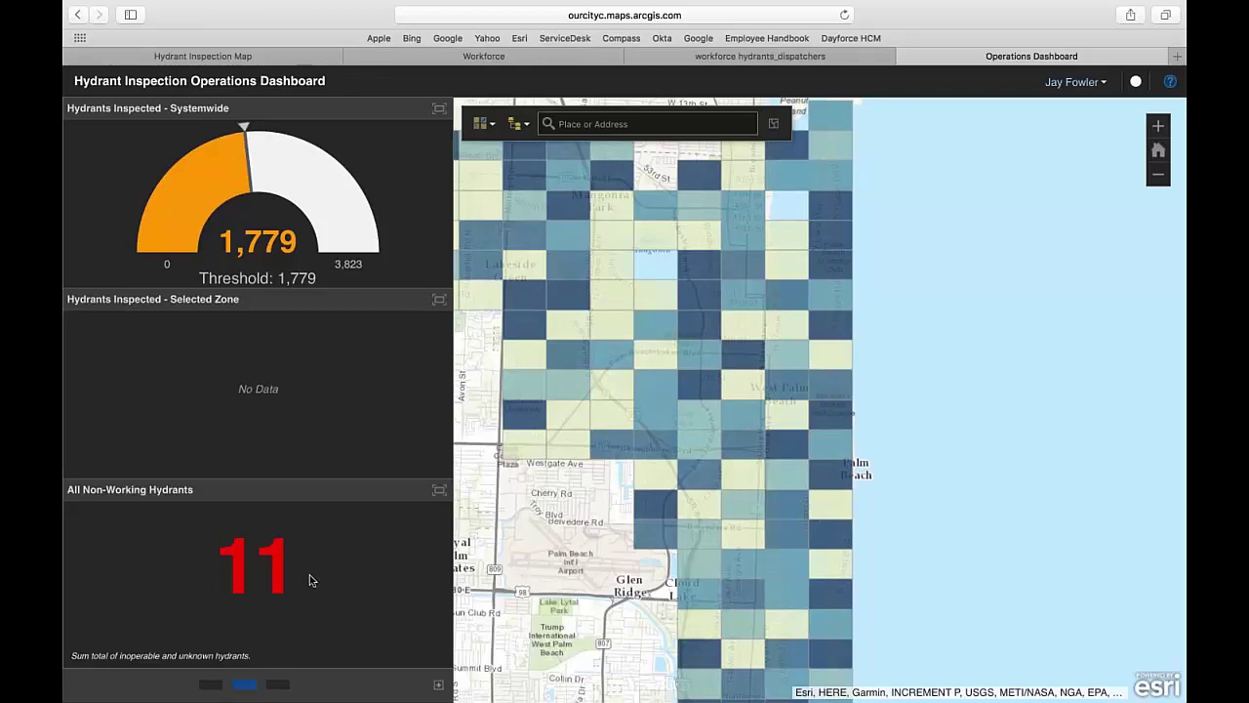
pyautogui.click(280, 685)
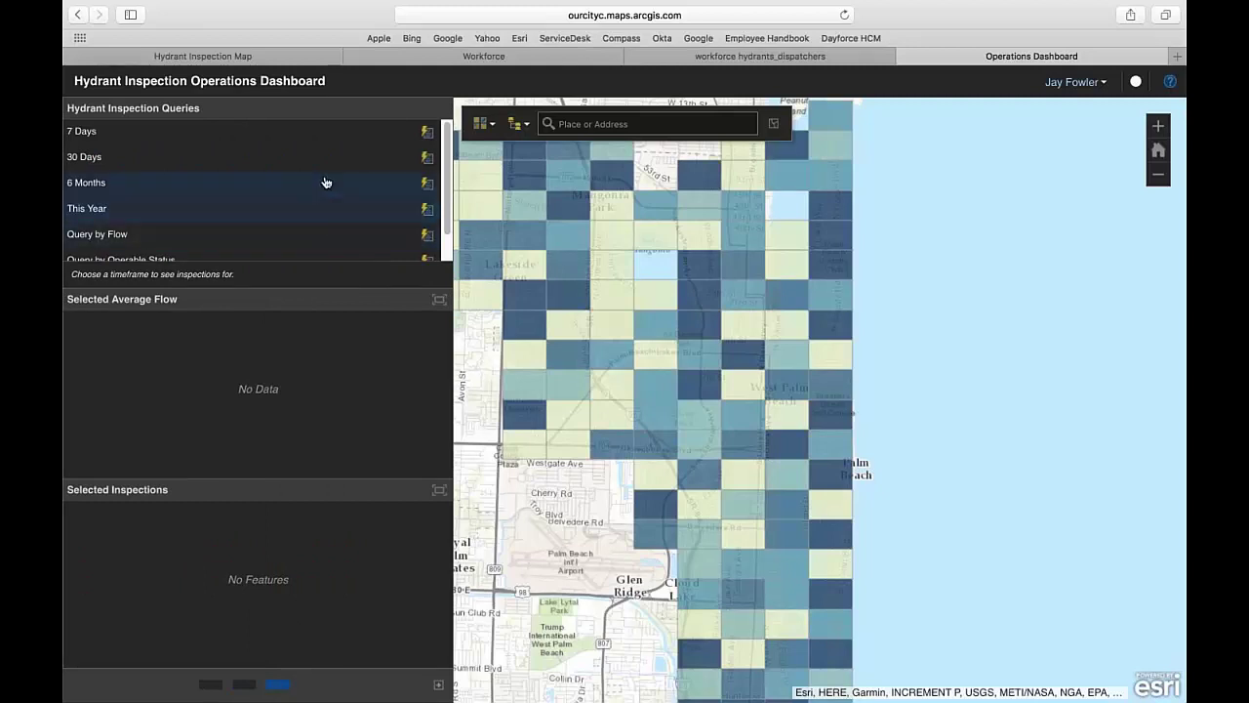
pyautogui.click(426, 162)
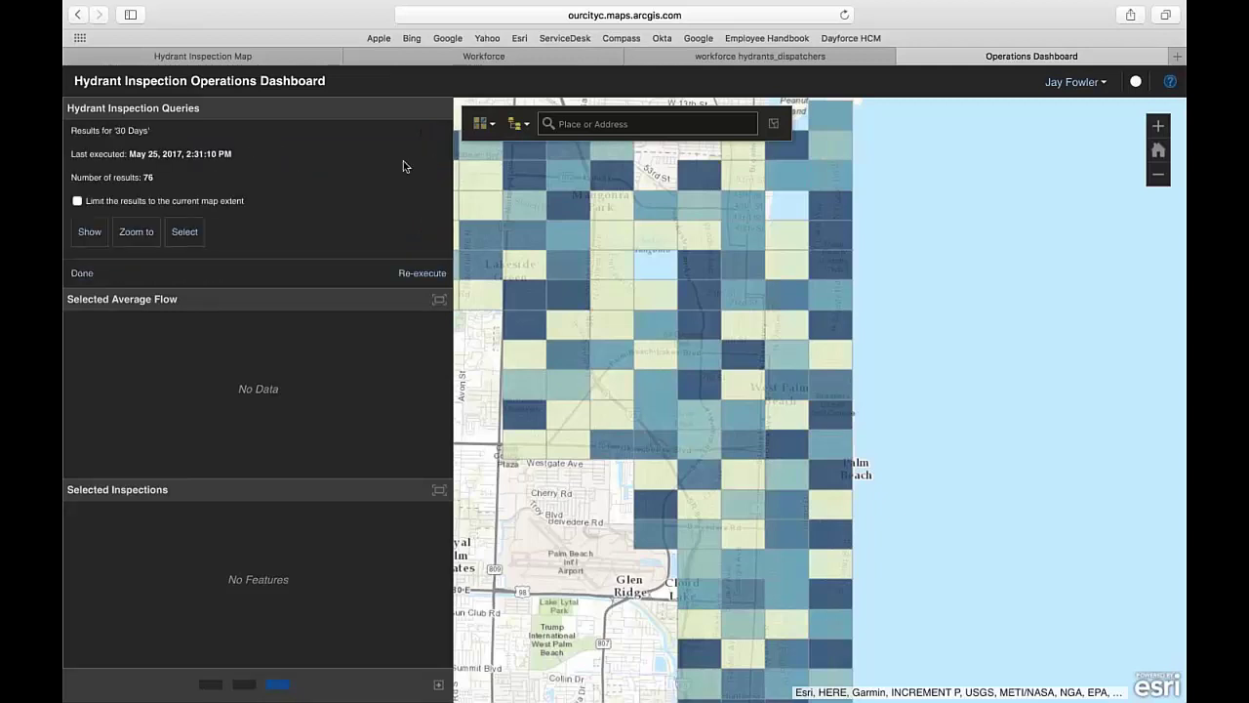
# - Draw the 30-day query results, zoom to the northern hydrant cluster, and select all 76 (1,119.34 GPM average)
pyautogui.click(88, 232)
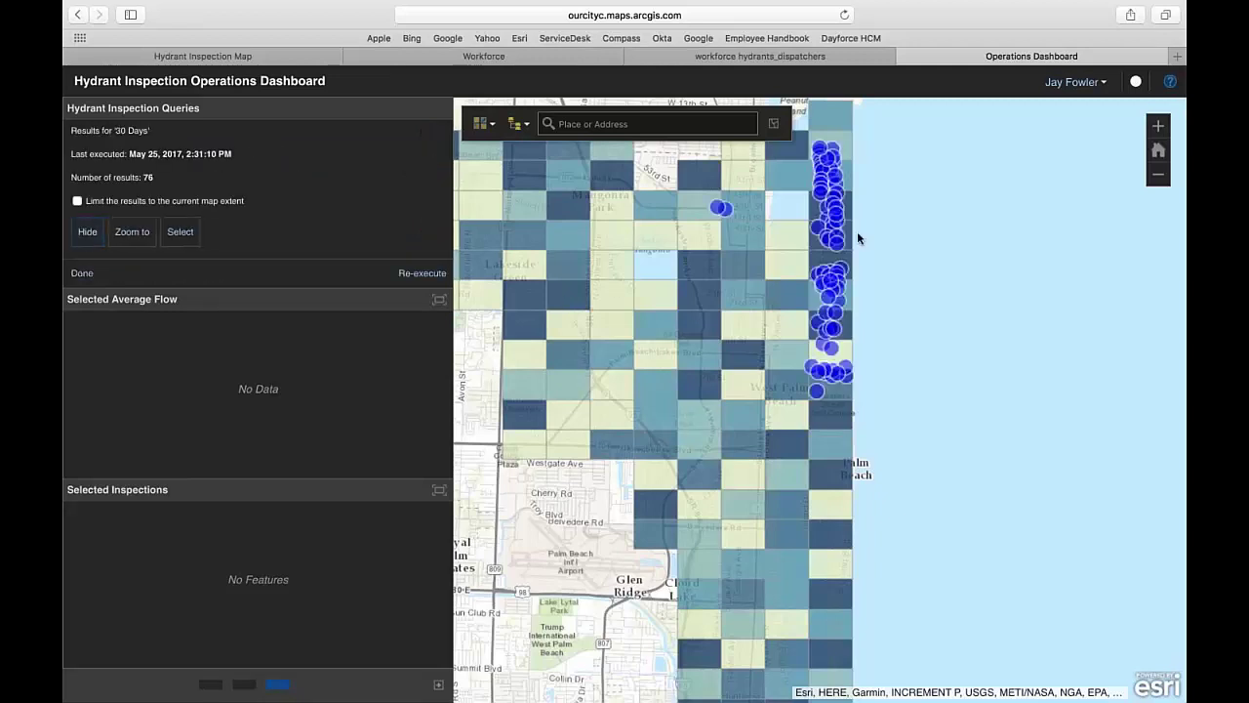
pyautogui.moveTo(801, 162); pyautogui.dragTo(872, 304)
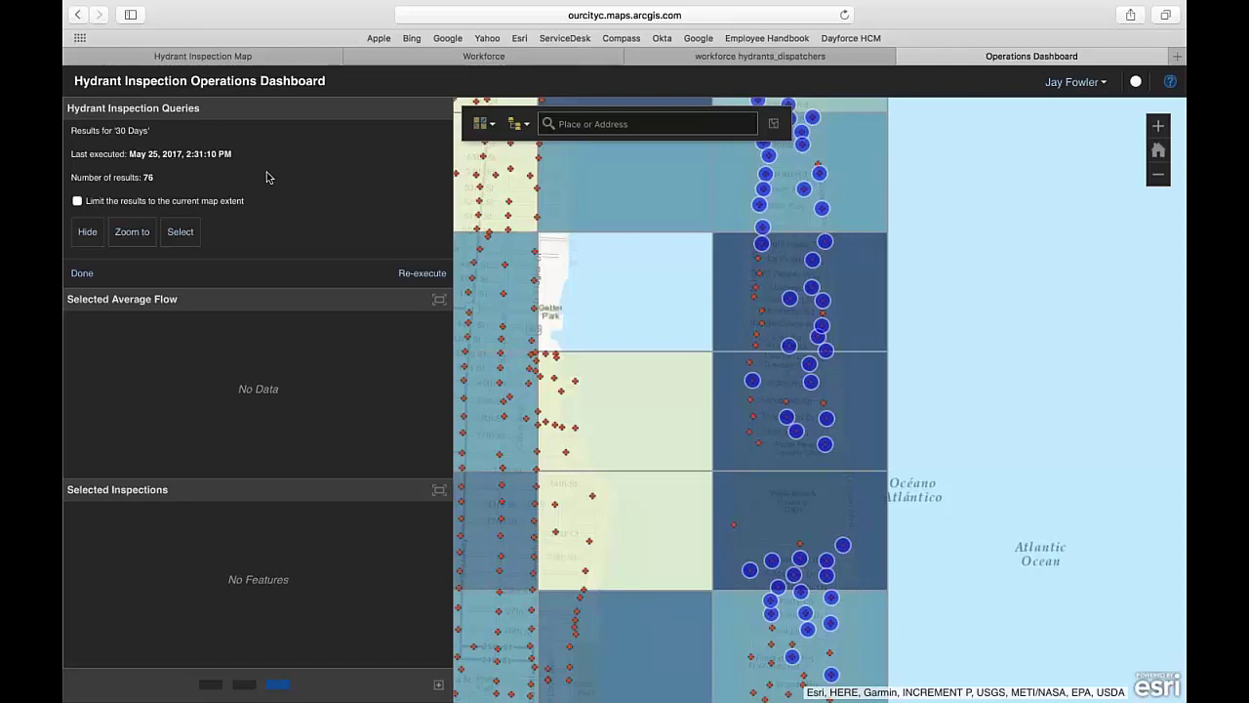
pyautogui.click(180, 231)
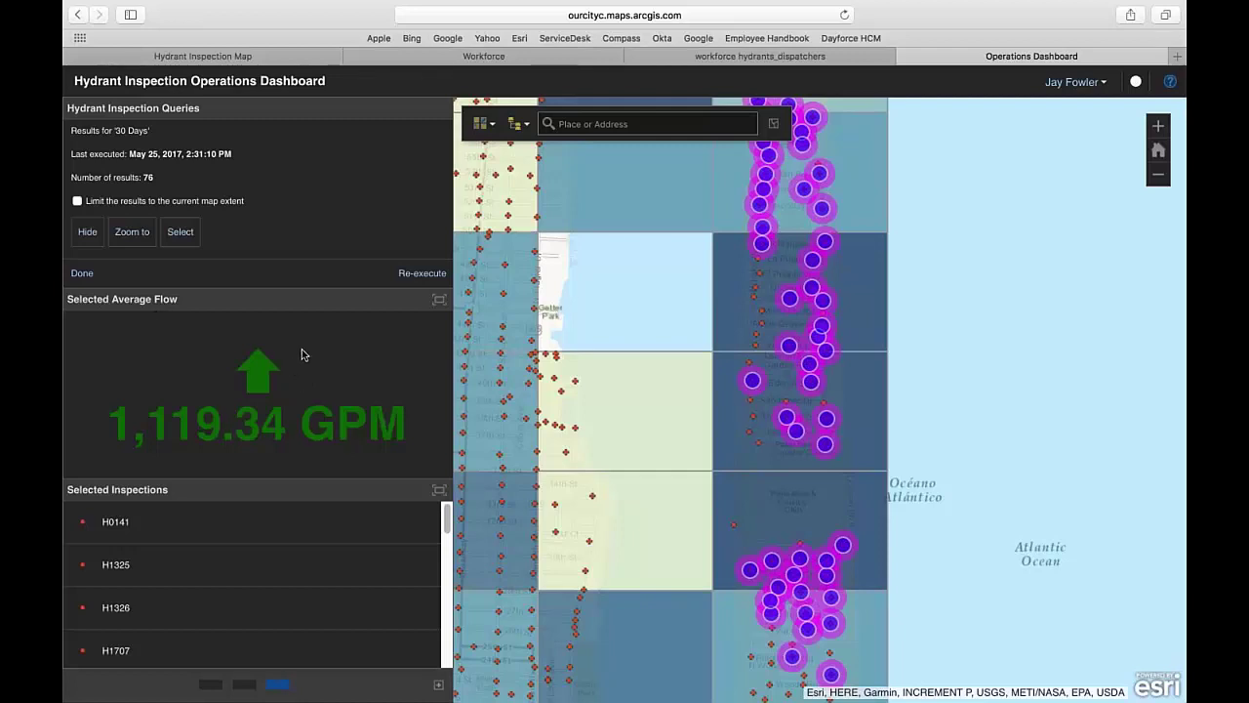
# - Pan the map to hydrant H0141 near Peanut Island from the Selected Inspections list
pyautogui.scroll(-2, 298, 535)
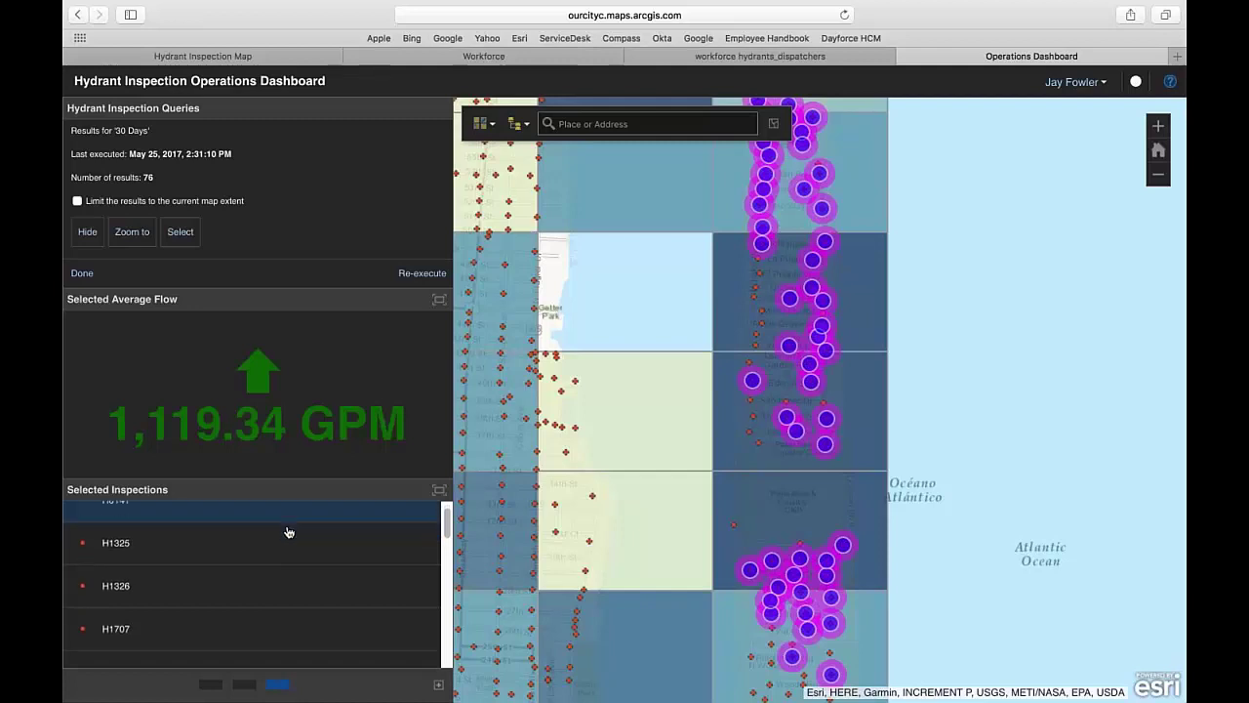
pyautogui.scroll(2, 295, 541)
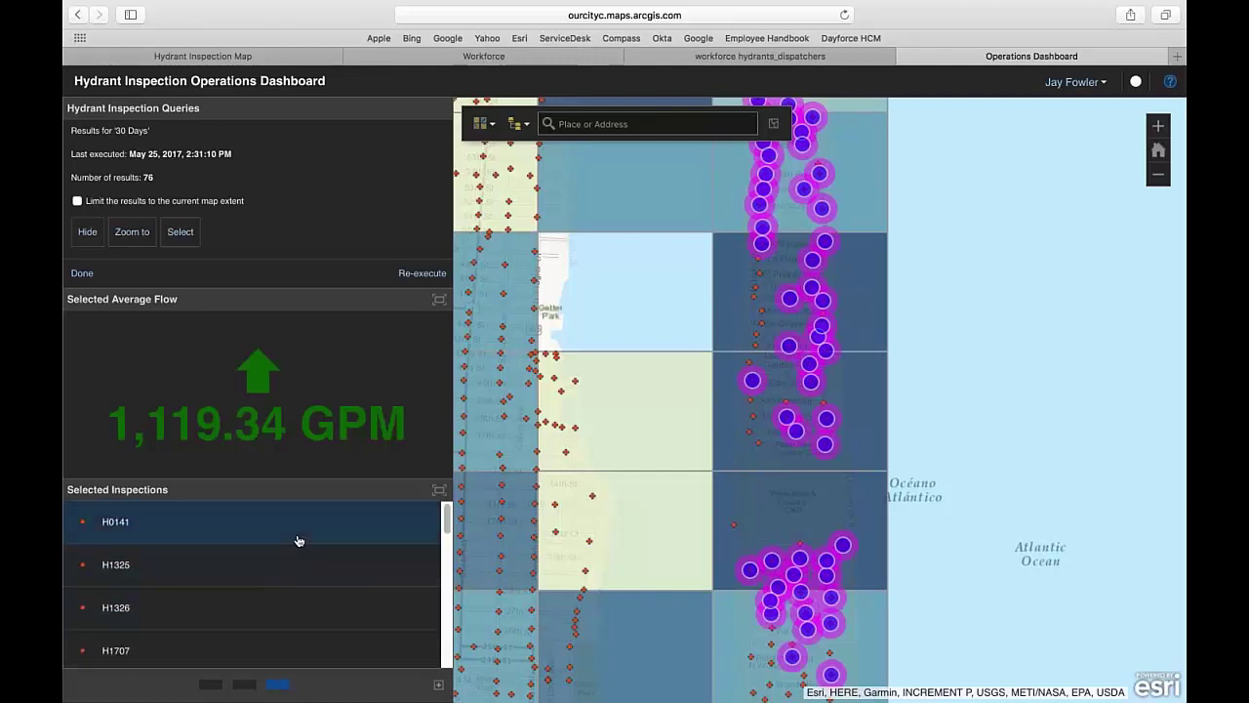
pyautogui.click(301, 537)
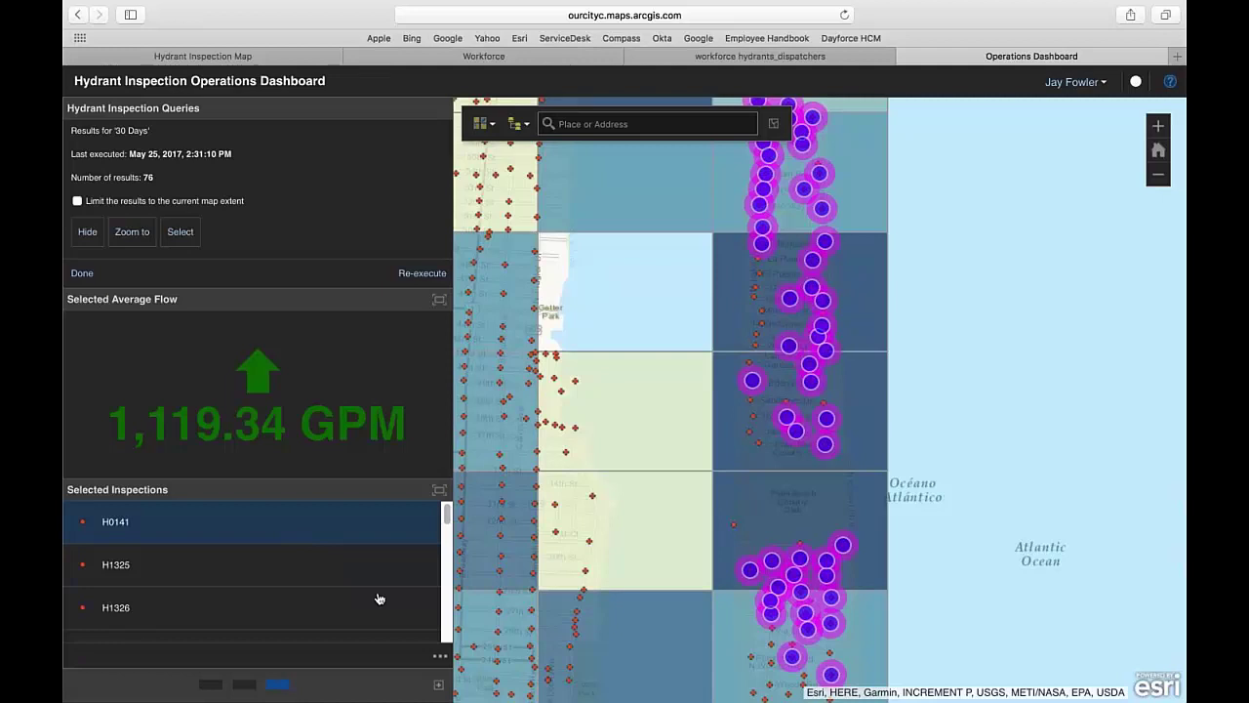
pyautogui.click(440, 655)
pyautogui.click(484, 651)
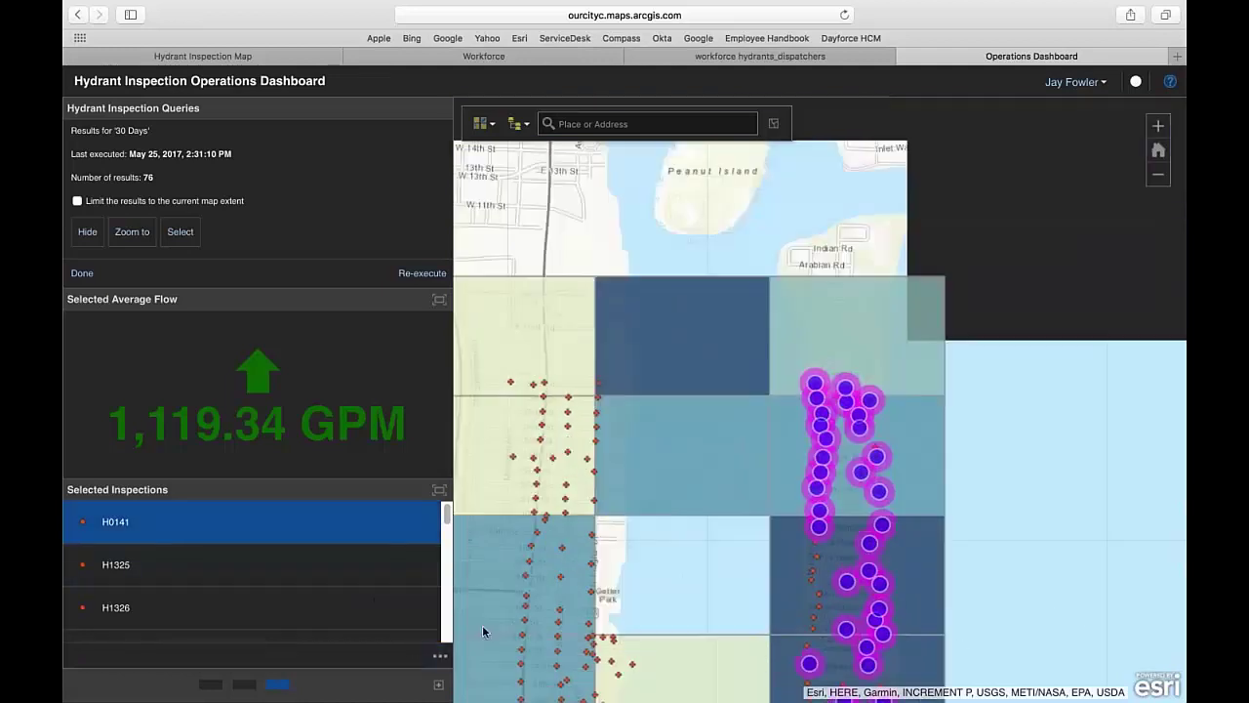
# - Review hydrant H0141's attribute pop-up, then switch to the macOS desktop Space
pyautogui.click(441, 655)
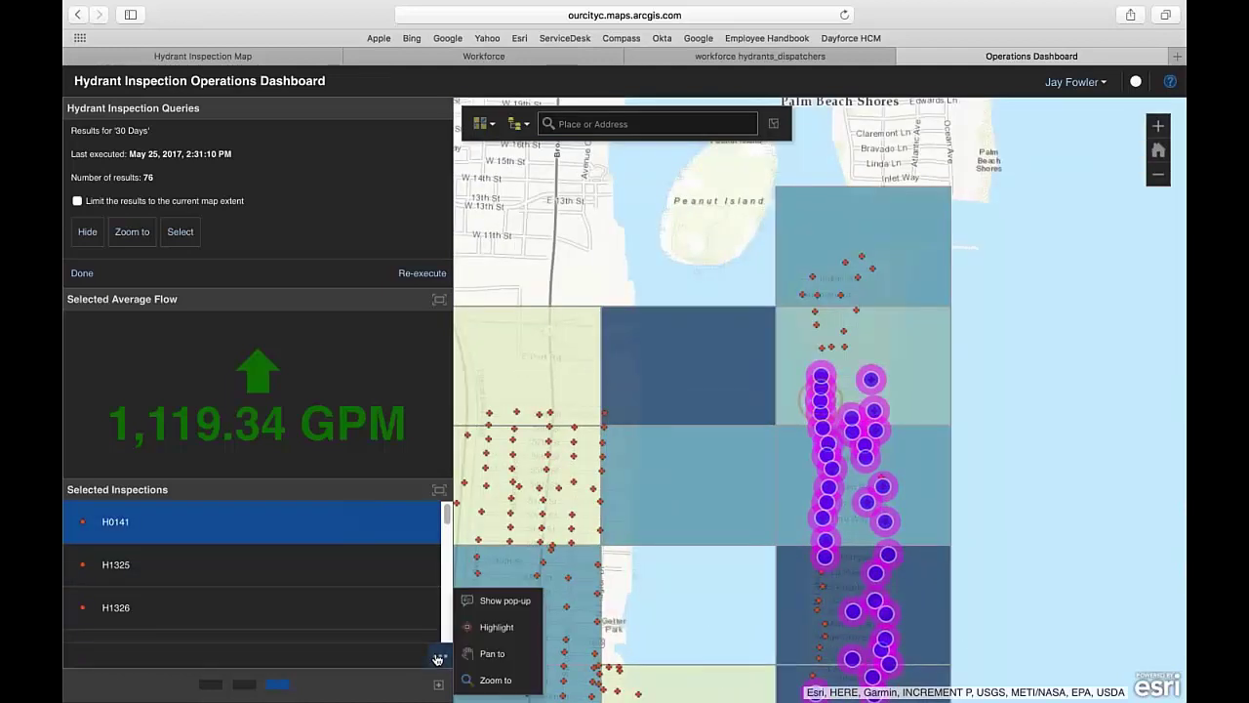
pyautogui.click(503, 601)
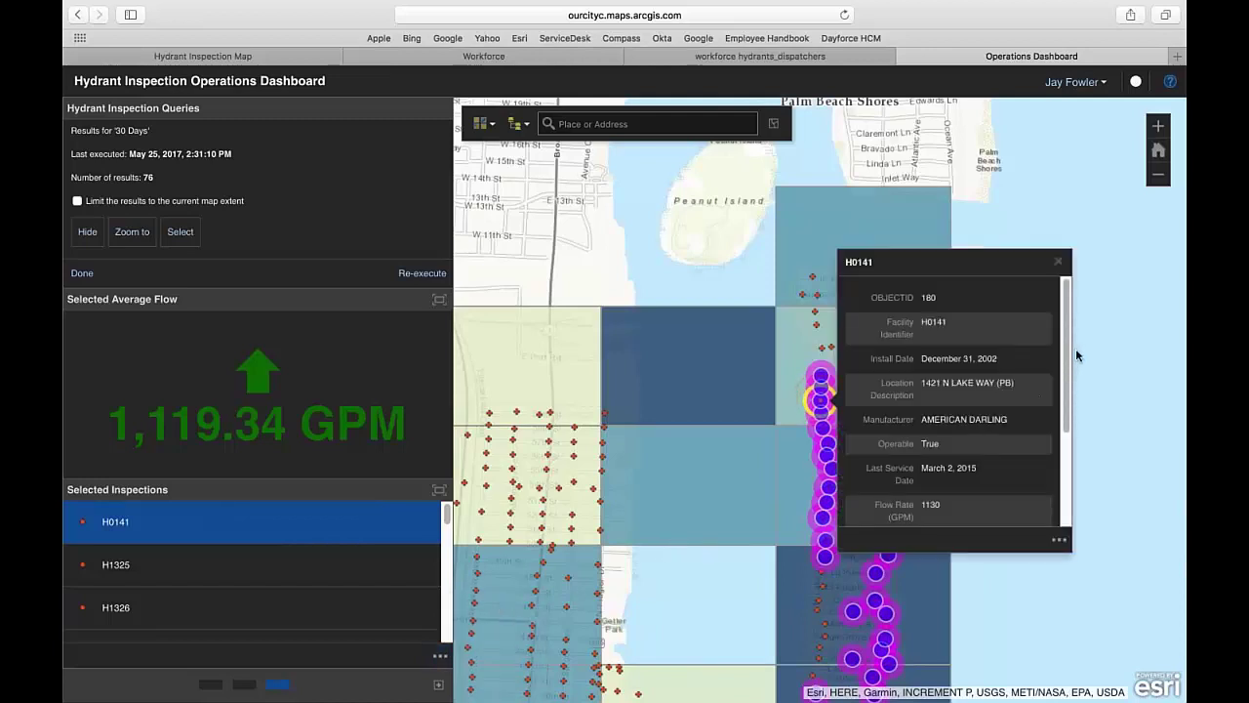
pyautogui.scroll(-2, 1070, 365)
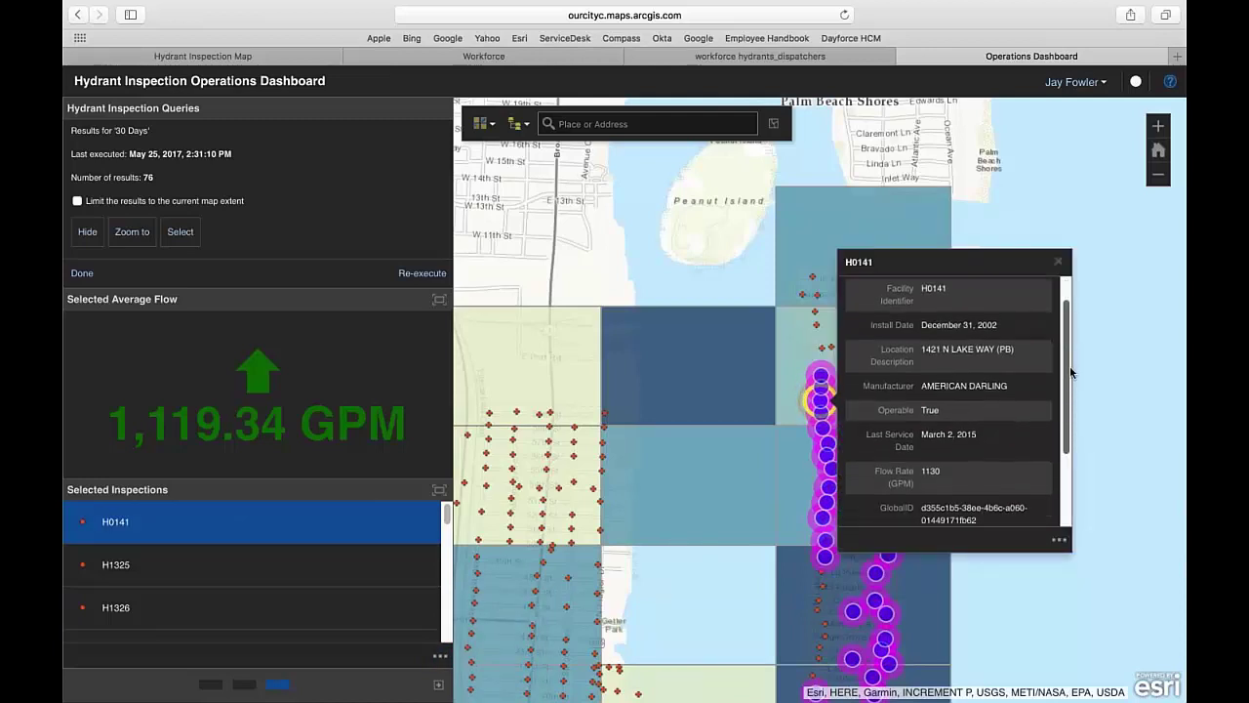
pyautogui.scroll(-2, 1070, 371)
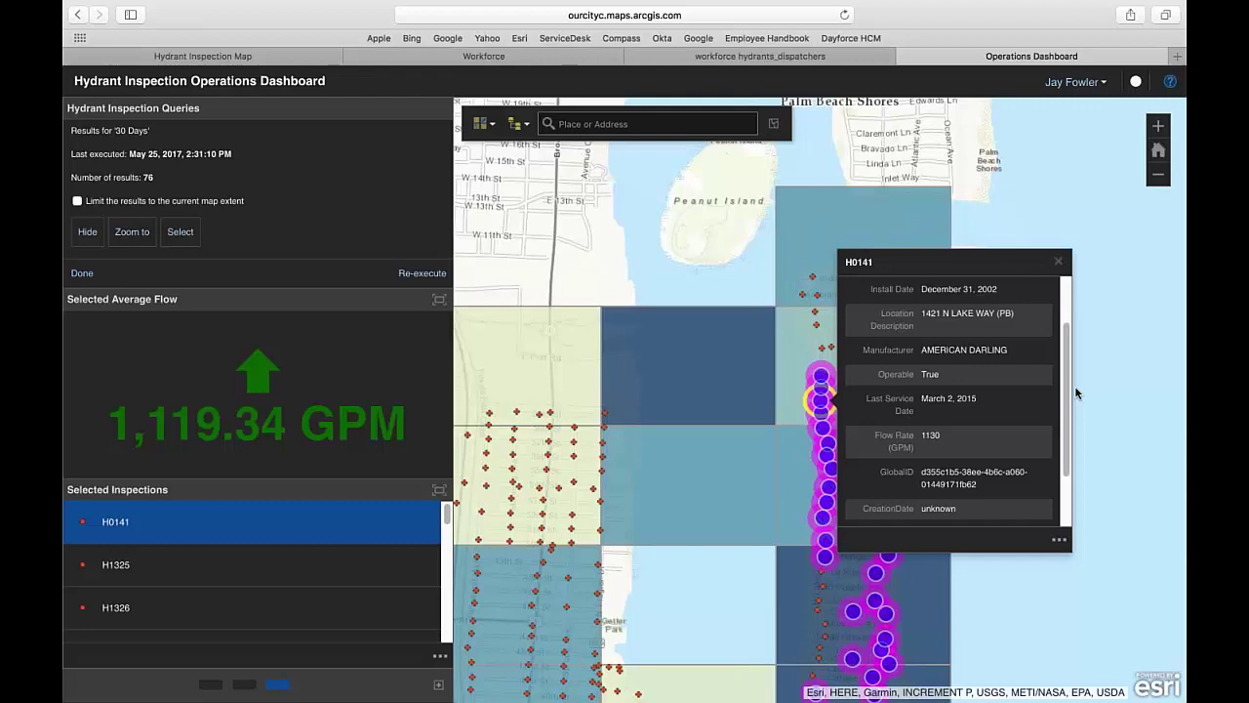
pyautogui.hotkey('ctrl', 'Left')
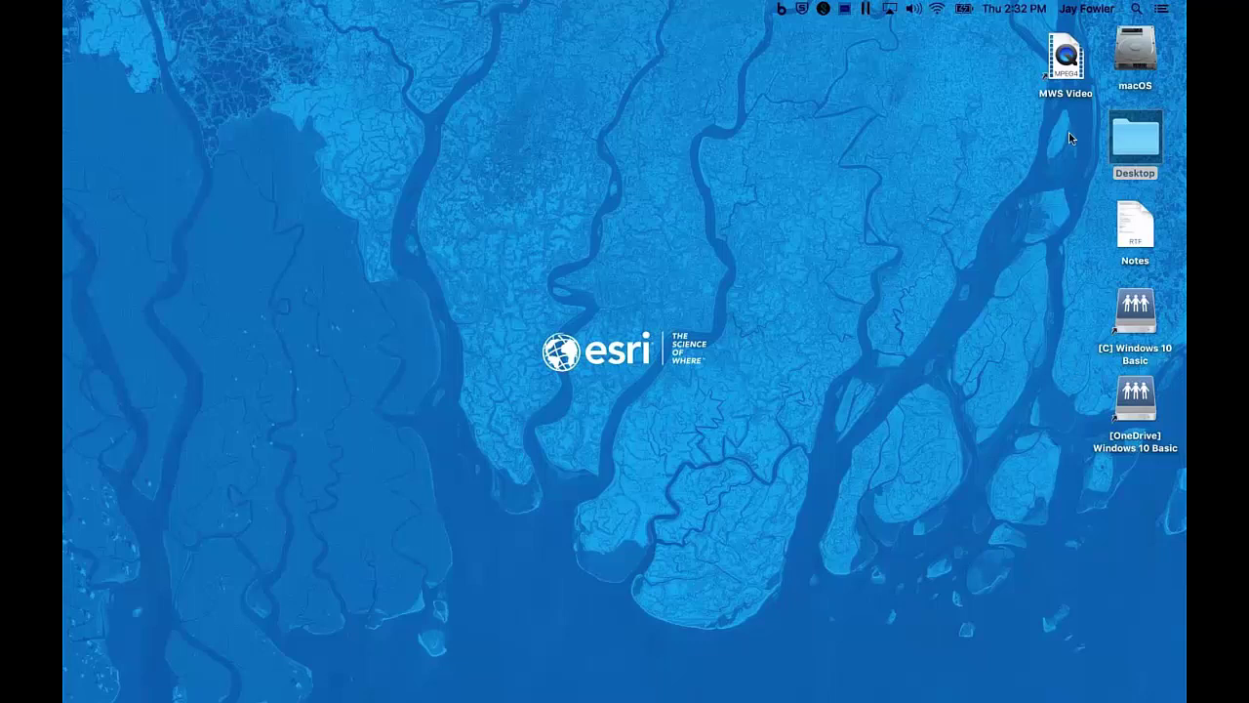